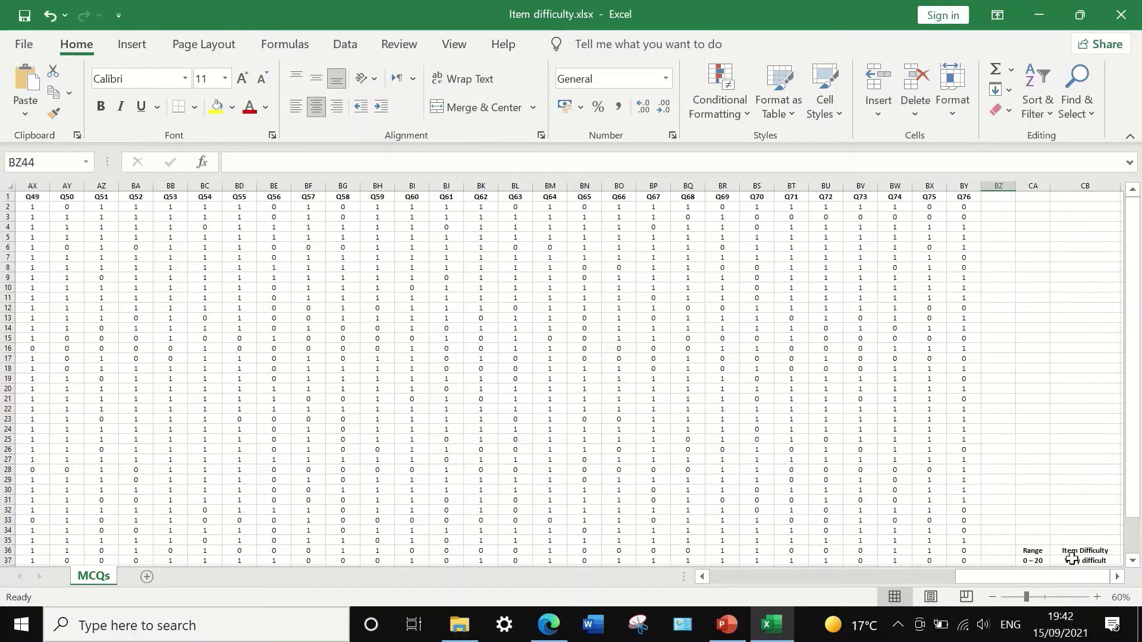
Label cell A41, below the student response data, as "P-value".
drag(1062, 575, 803, 565)
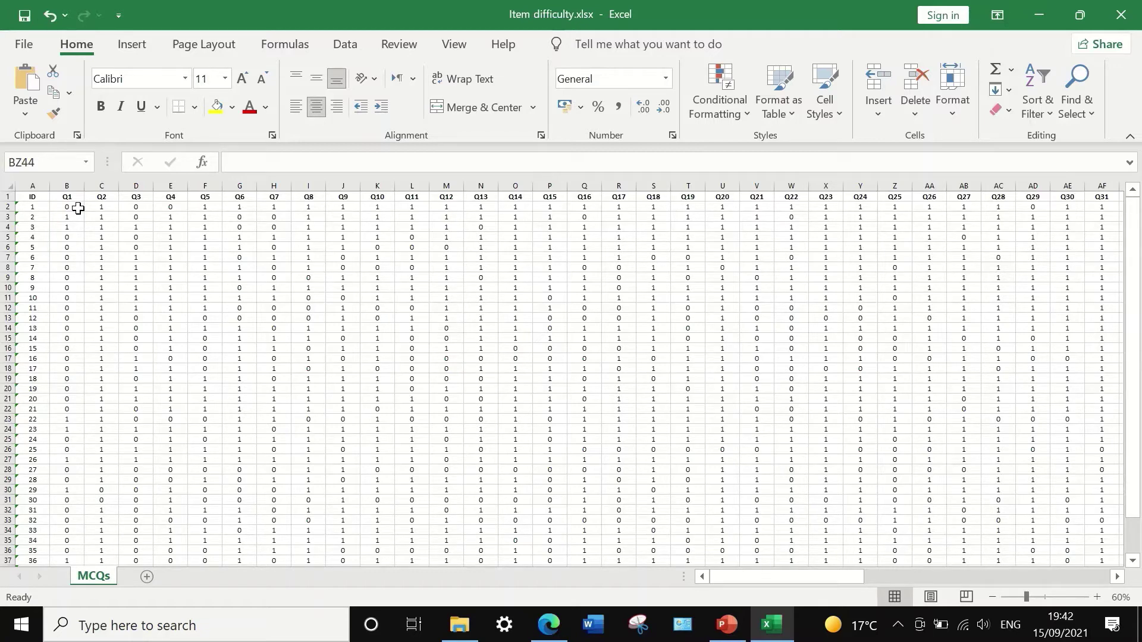
scroll(268, 423, down, 4)
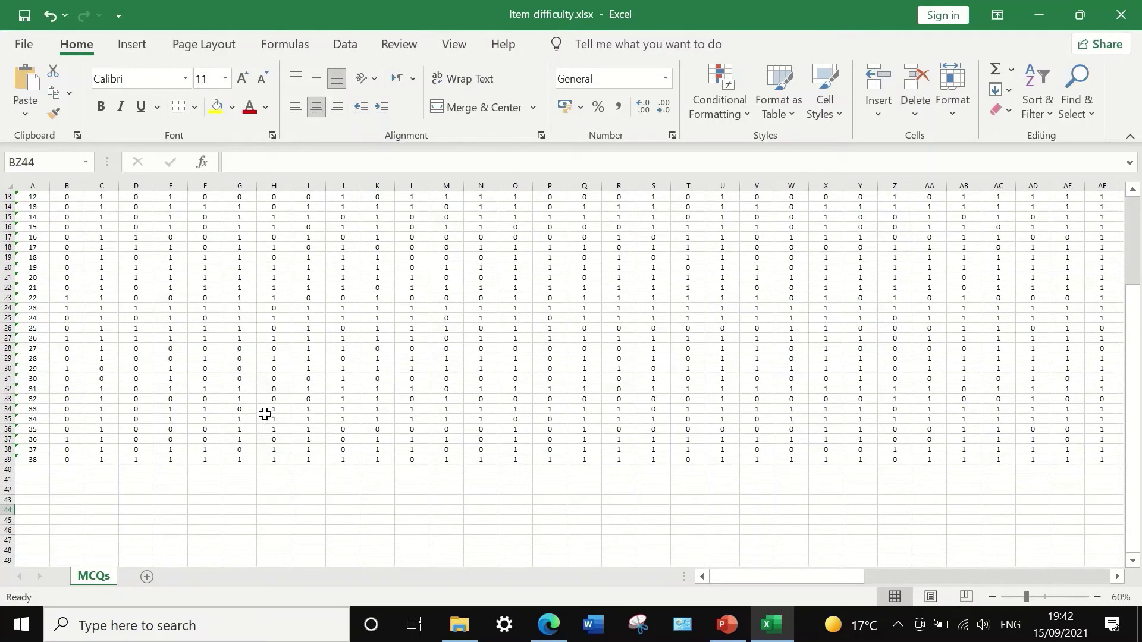
scroll(265, 413, up, 2)
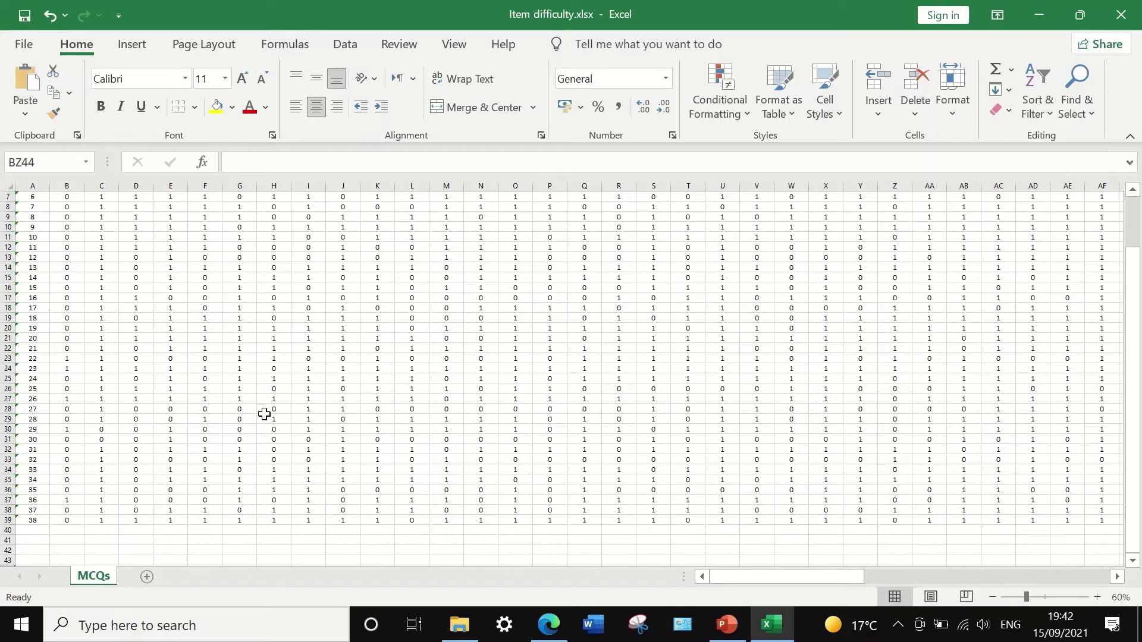
scroll(264, 413, up, 2)
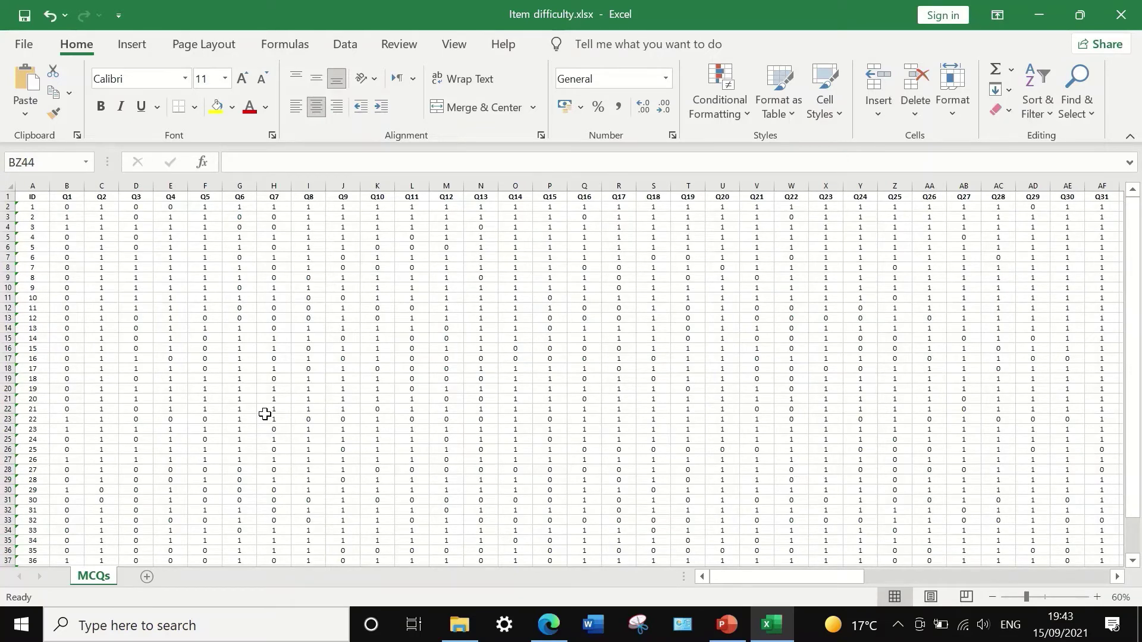
scroll(324, 448, down, 2)
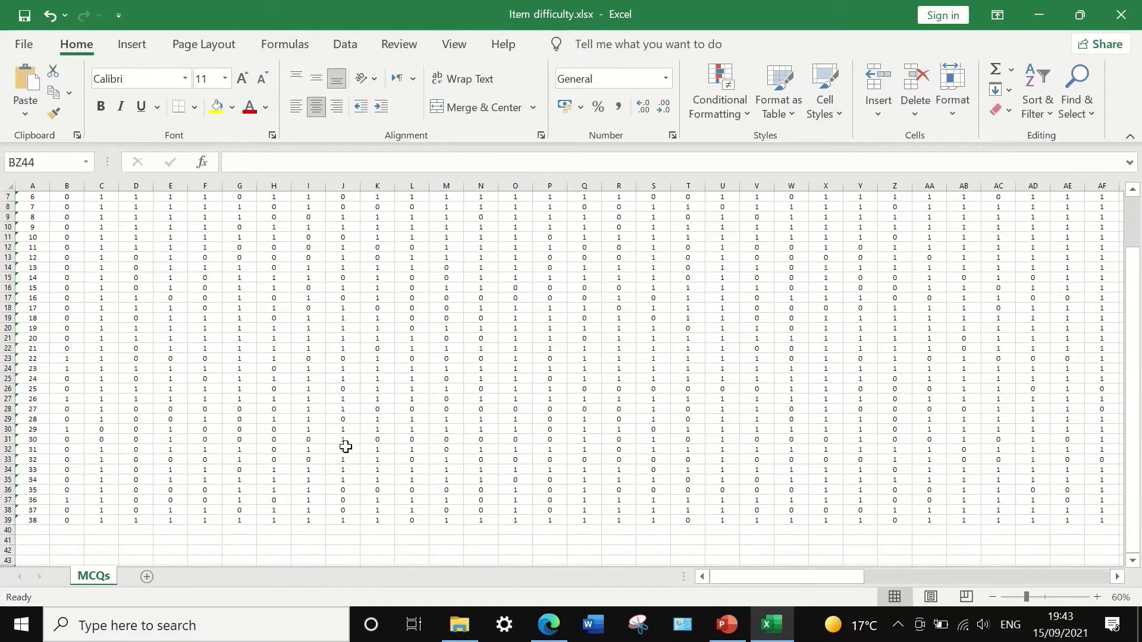
scroll(377, 446, down, 2)
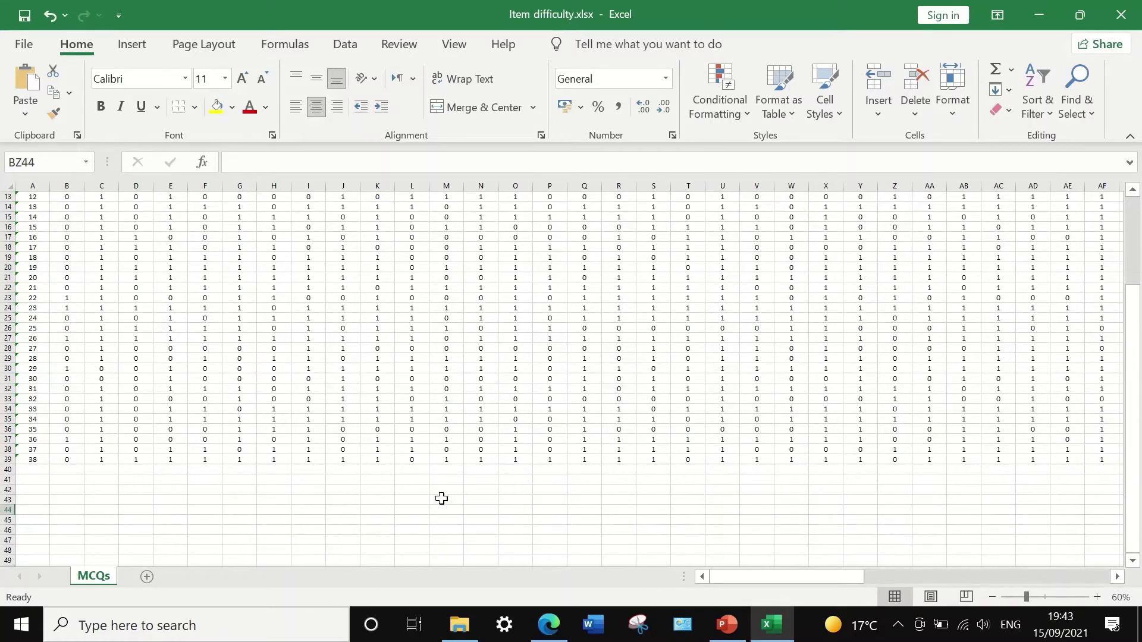
click(22, 481)
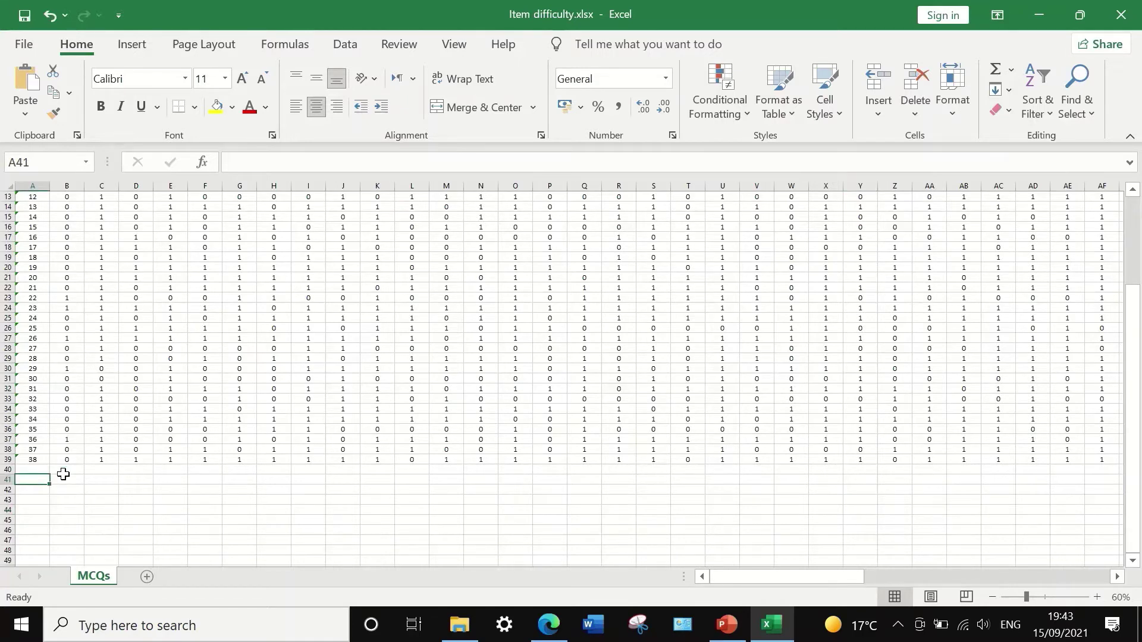
text(P-)
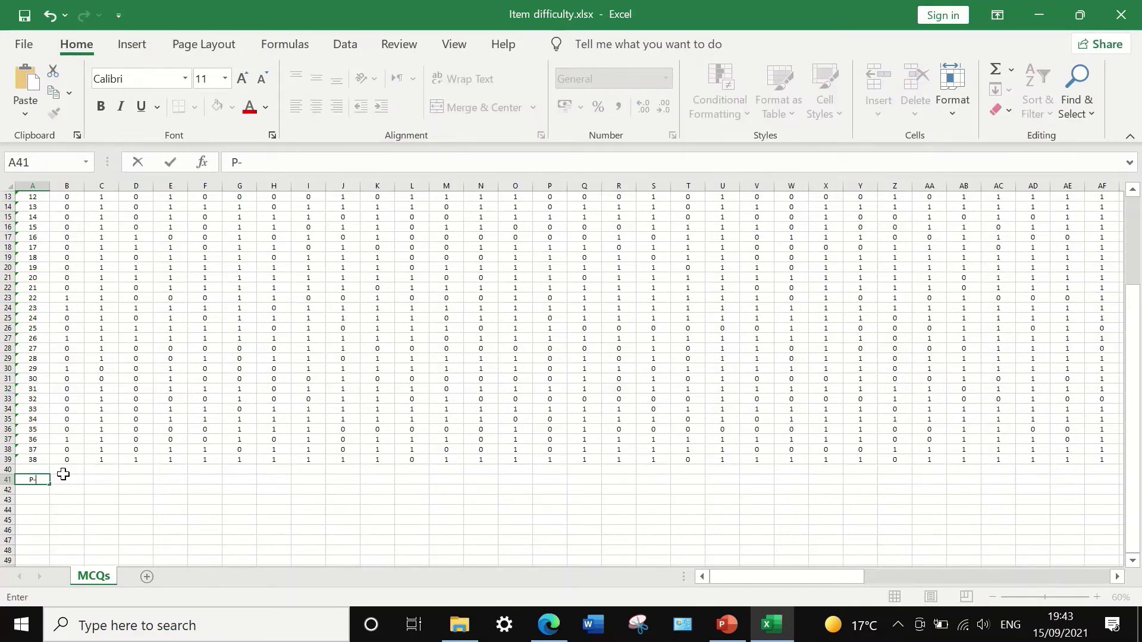
text(value)
Enter a SUM formula over the Q1 responses B2:B39 in cell B41.
click(74, 481)
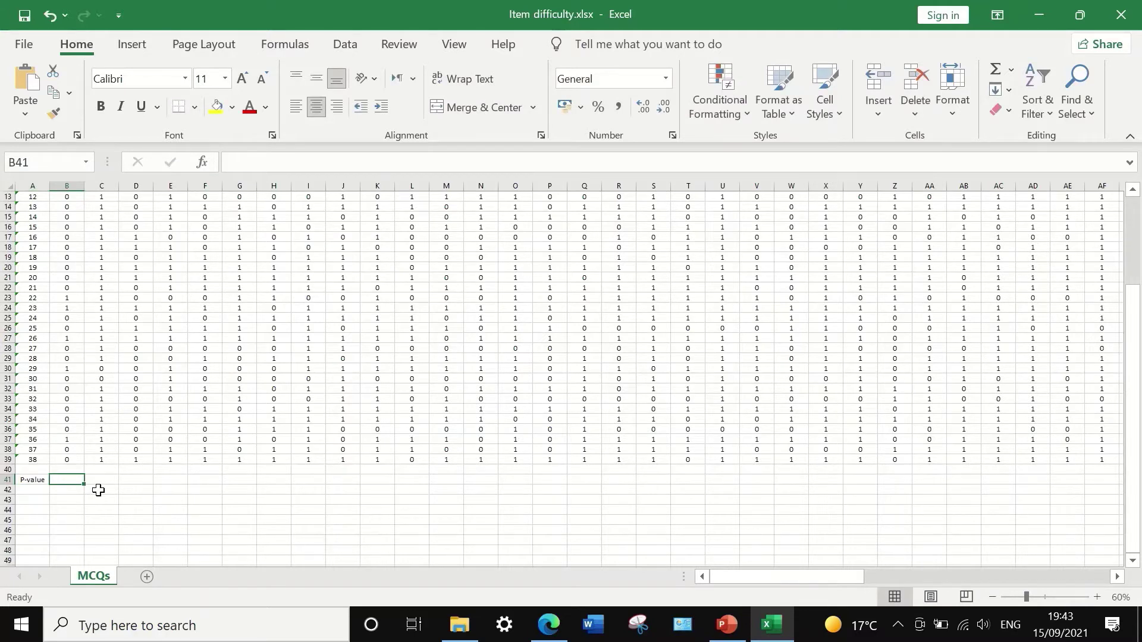
text(=)
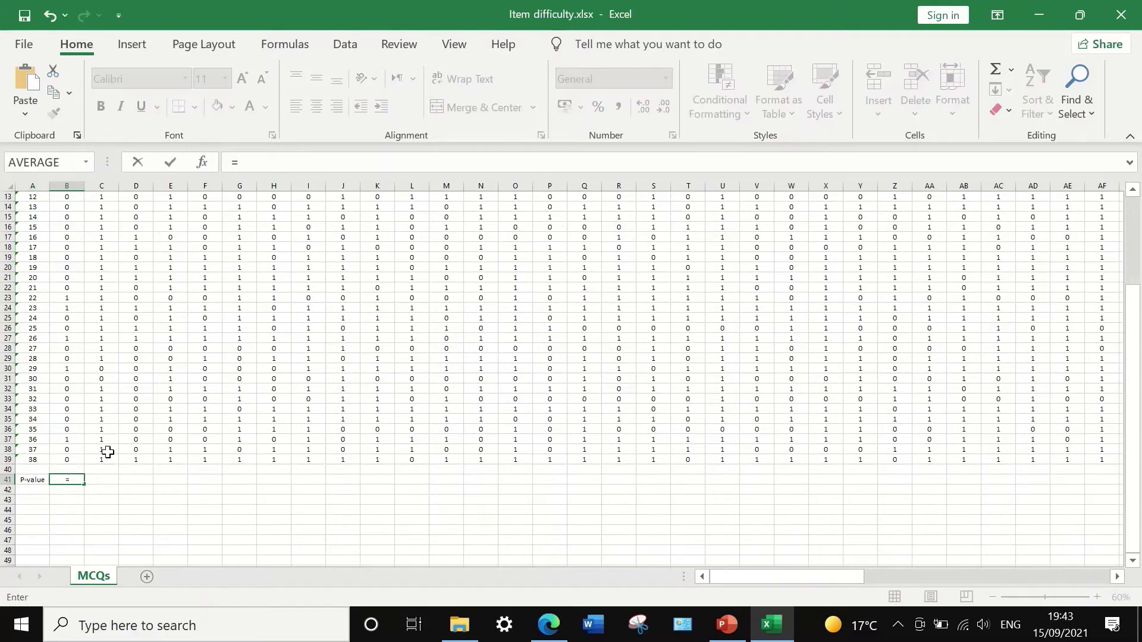
text(sum)
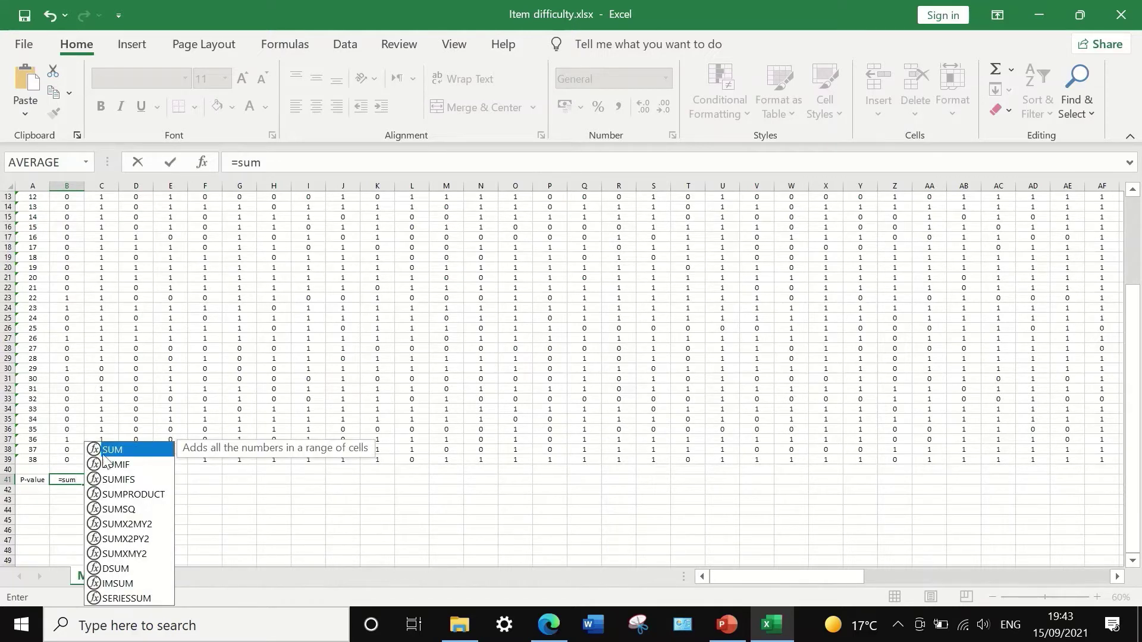
double_click(121, 453)
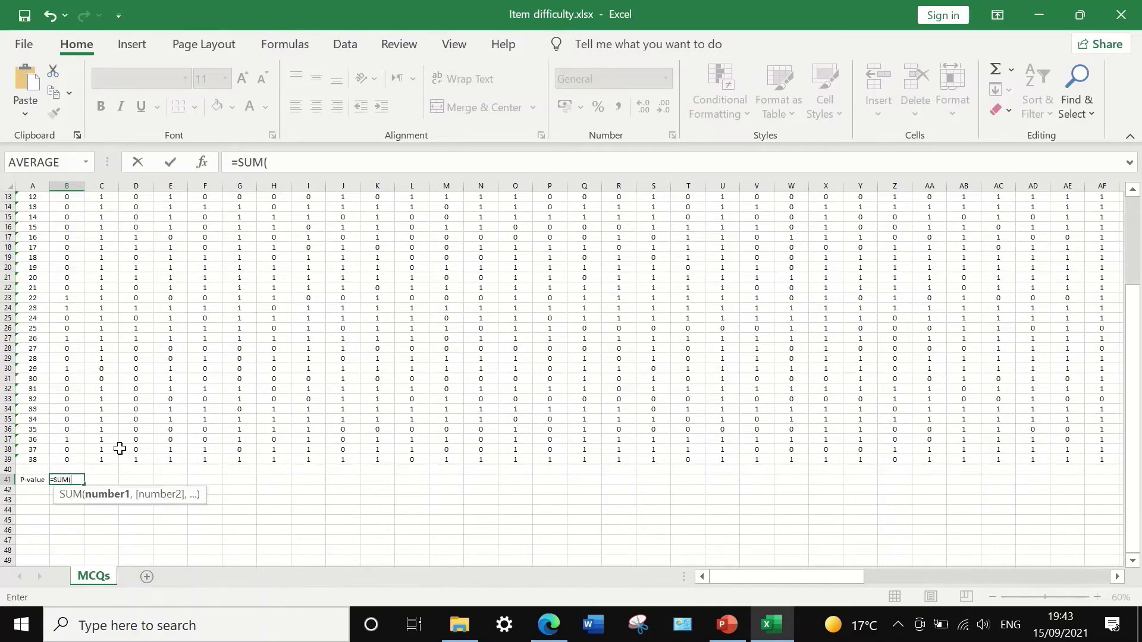
drag(73, 459, 58, 208)
scroll(66, 351, down, 4)
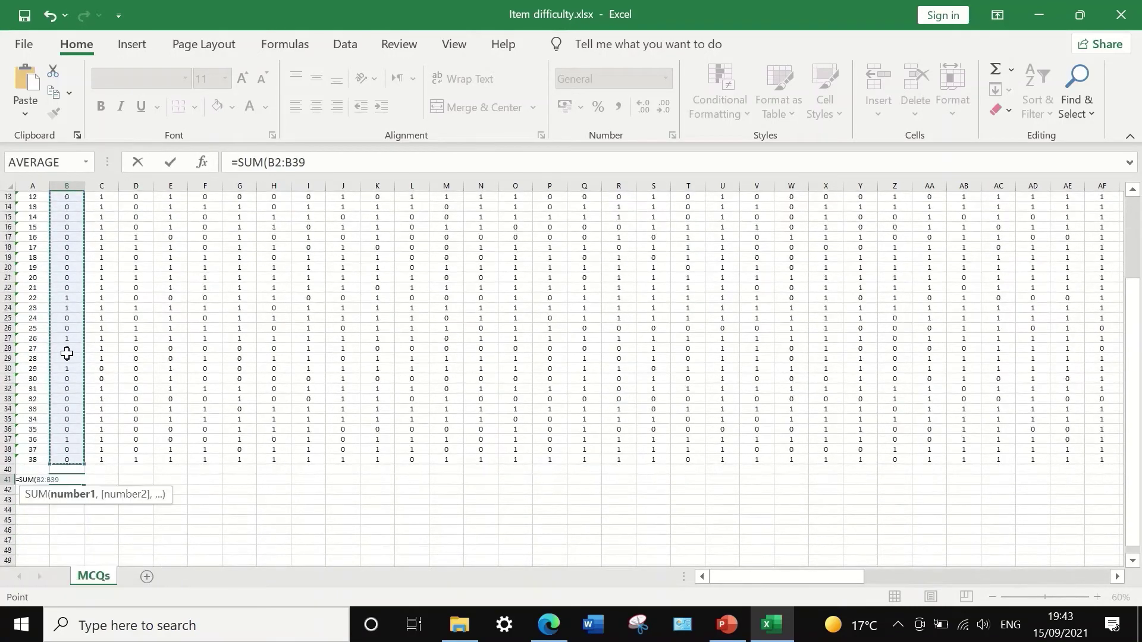
scroll(72, 398, up, 4)
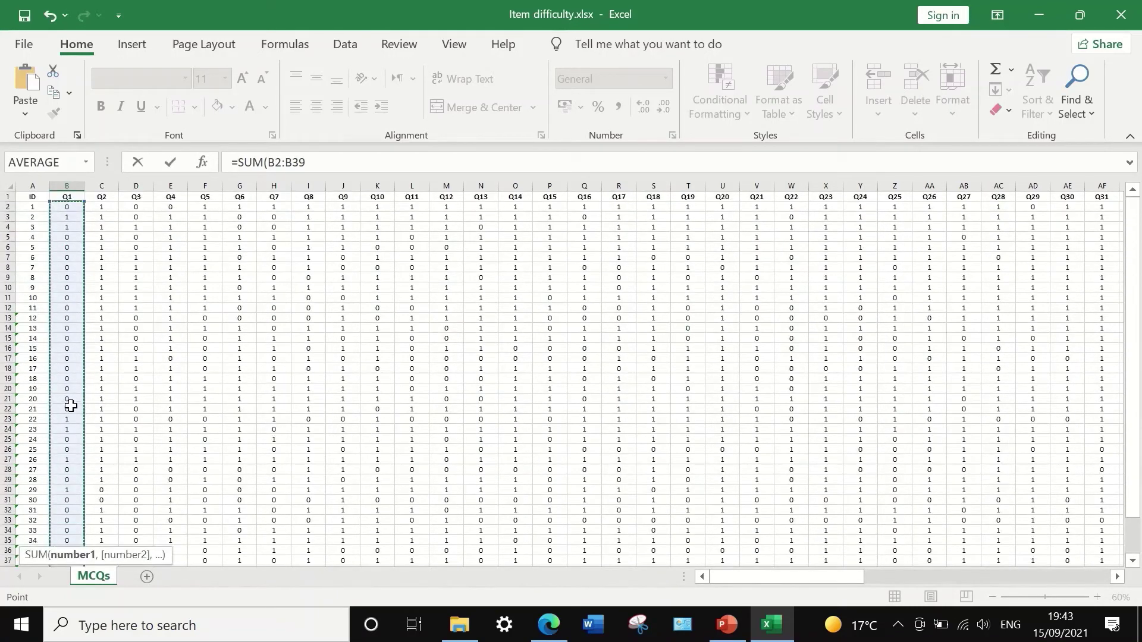
scroll(70, 405, down, 2)
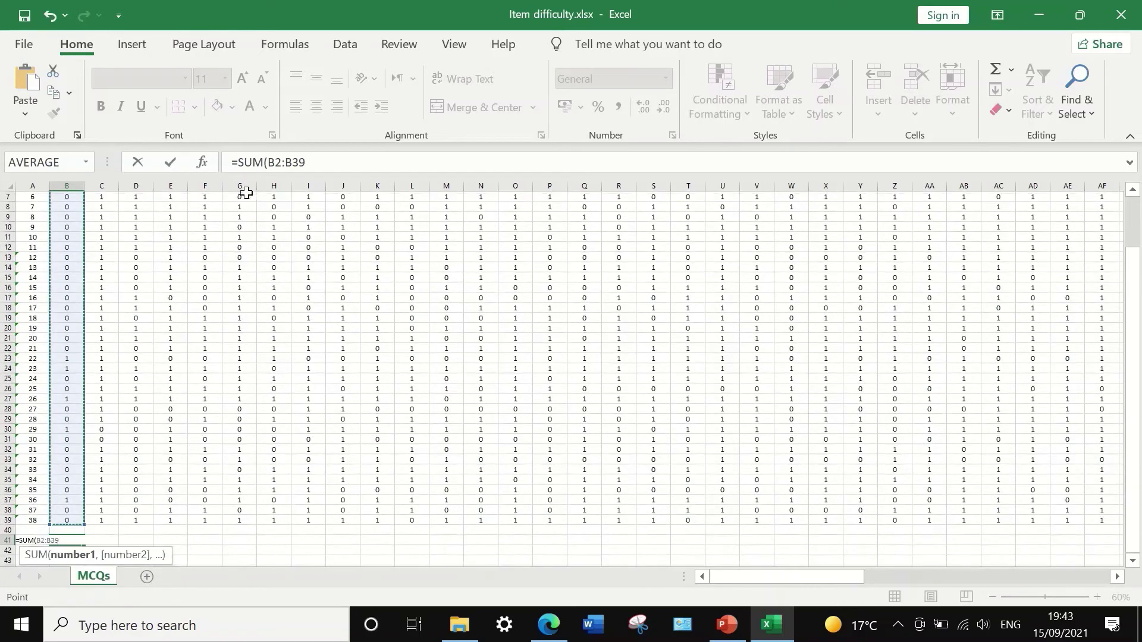
click(314, 161)
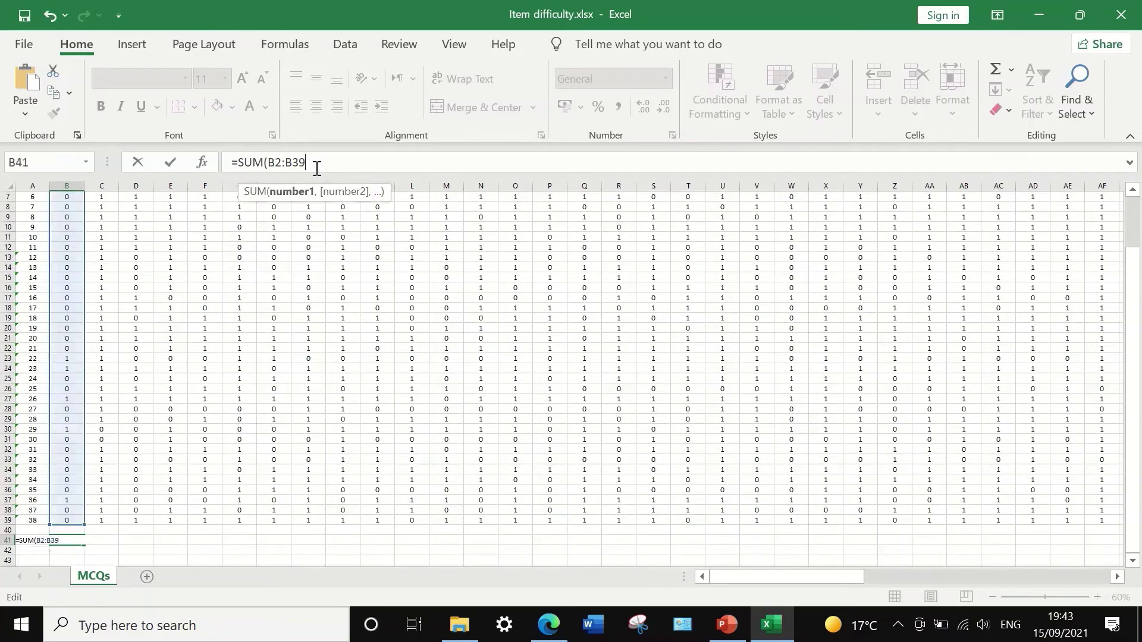
text())
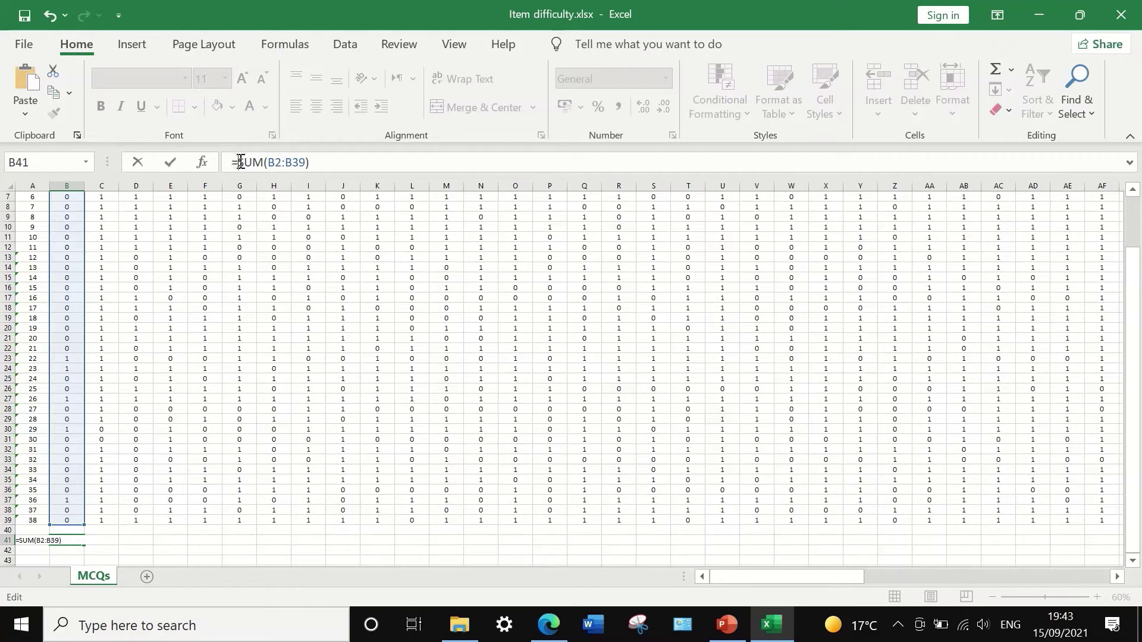
Enclose the sum in B41 in parentheses and divide it by 38, giving =(SUM(B2:B39))/38.
text(()
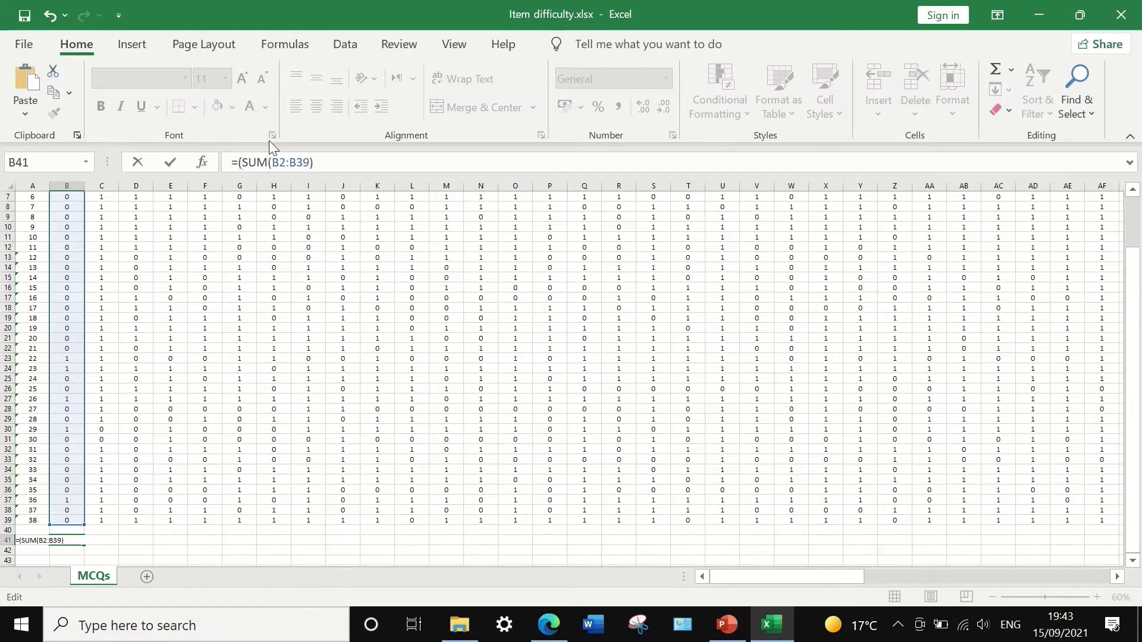
click(333, 160)
text(8)
click(324, 160)
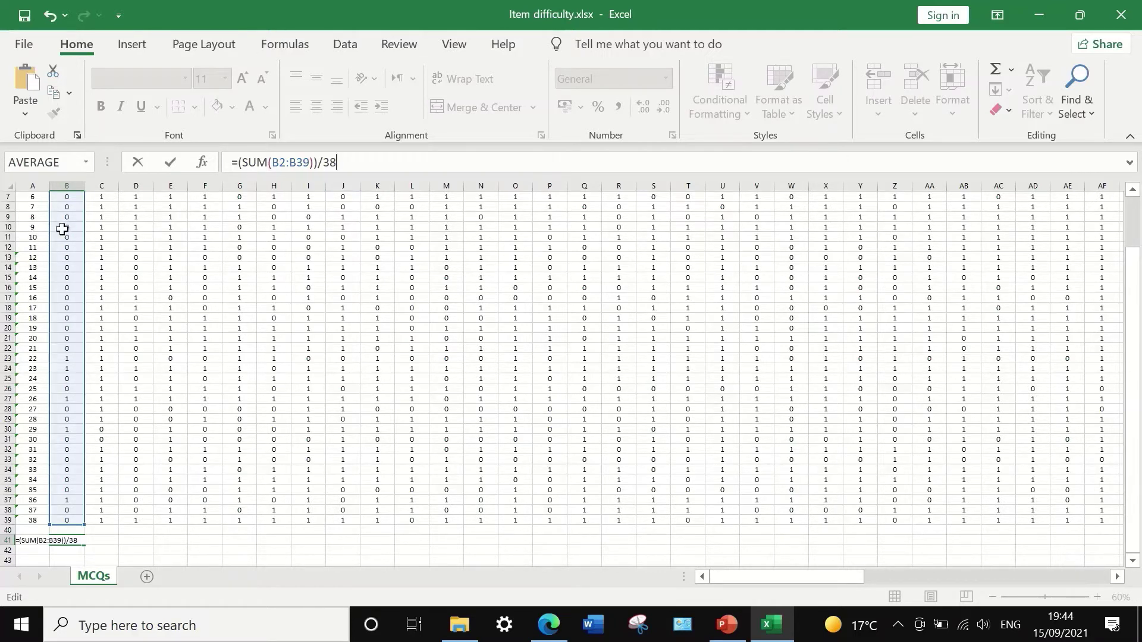
scroll(94, 413, down, 4)
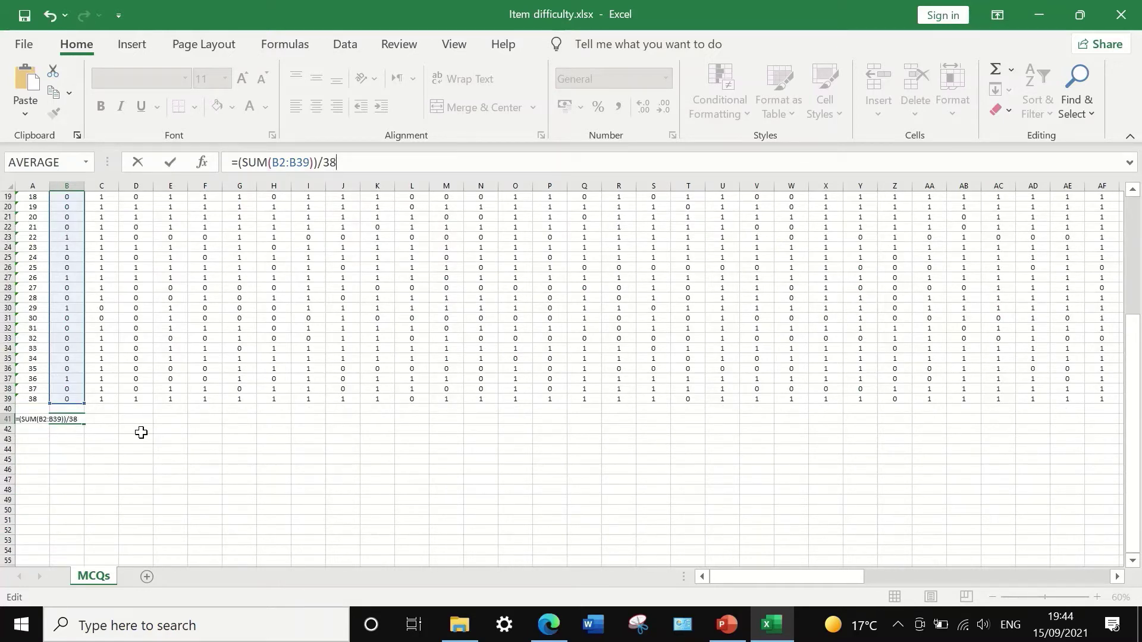
key(Return)
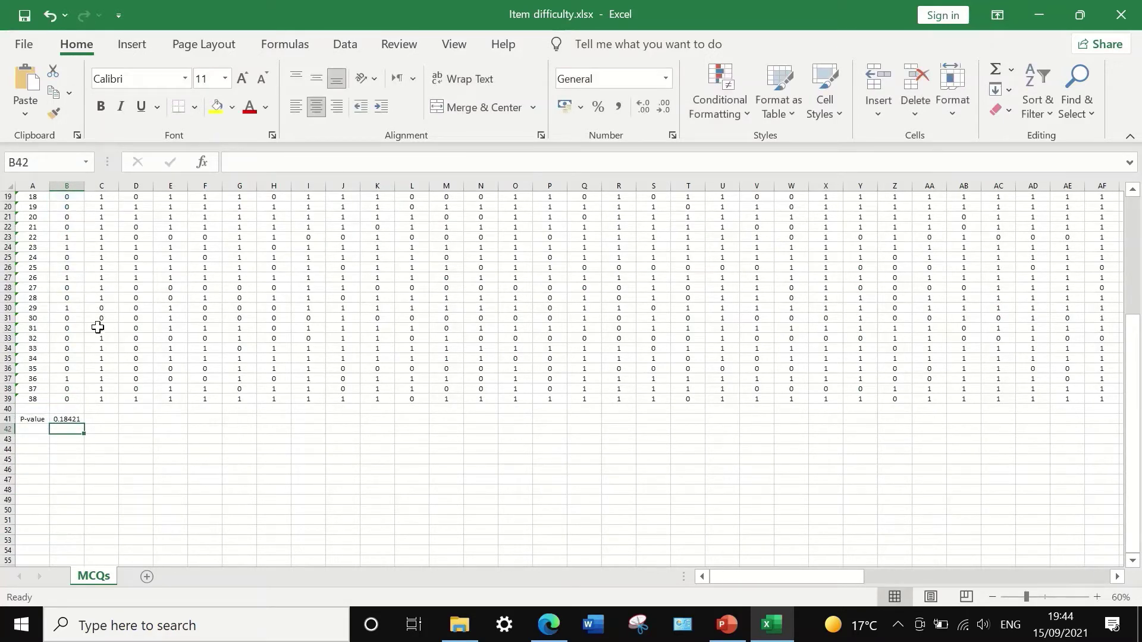
Reduce the Q1 P-value in B41 to two decimal places.
click(69, 420)
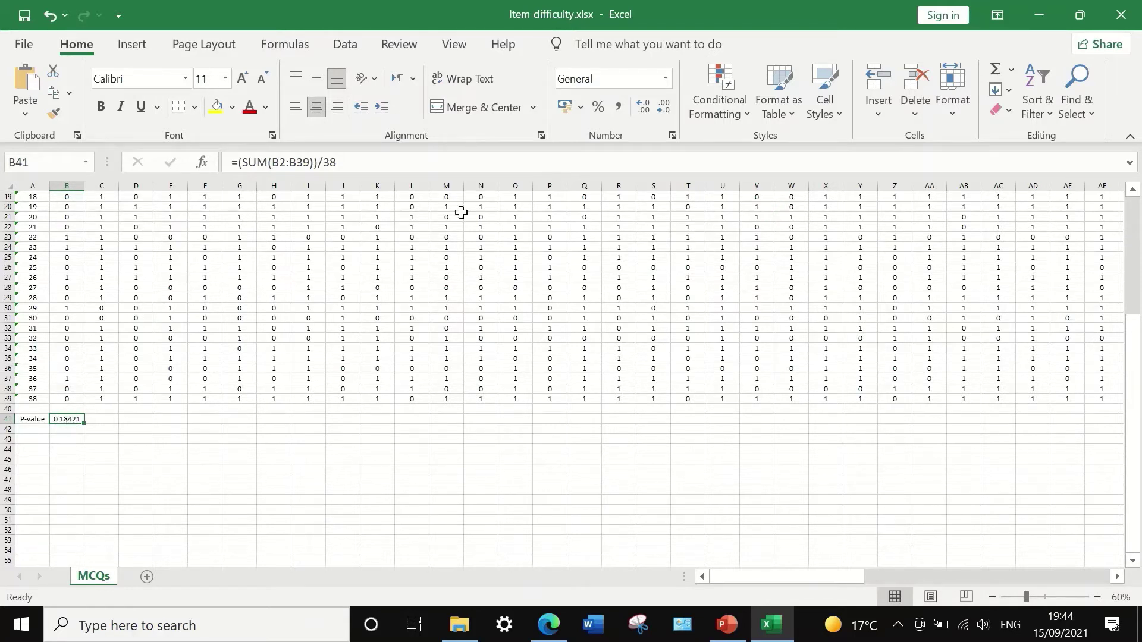
click(665, 109)
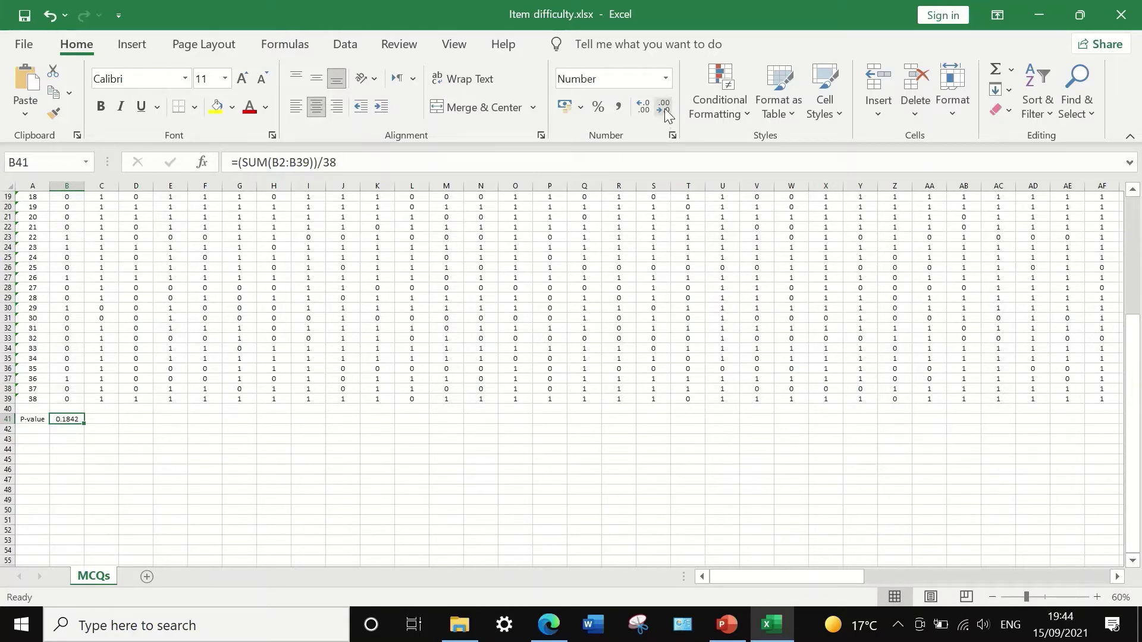
click(665, 109)
click(664, 108)
Fill the P-value formula from B41 across row 41 to the Q76 column, BY.
drag(85, 424, 183, 419)
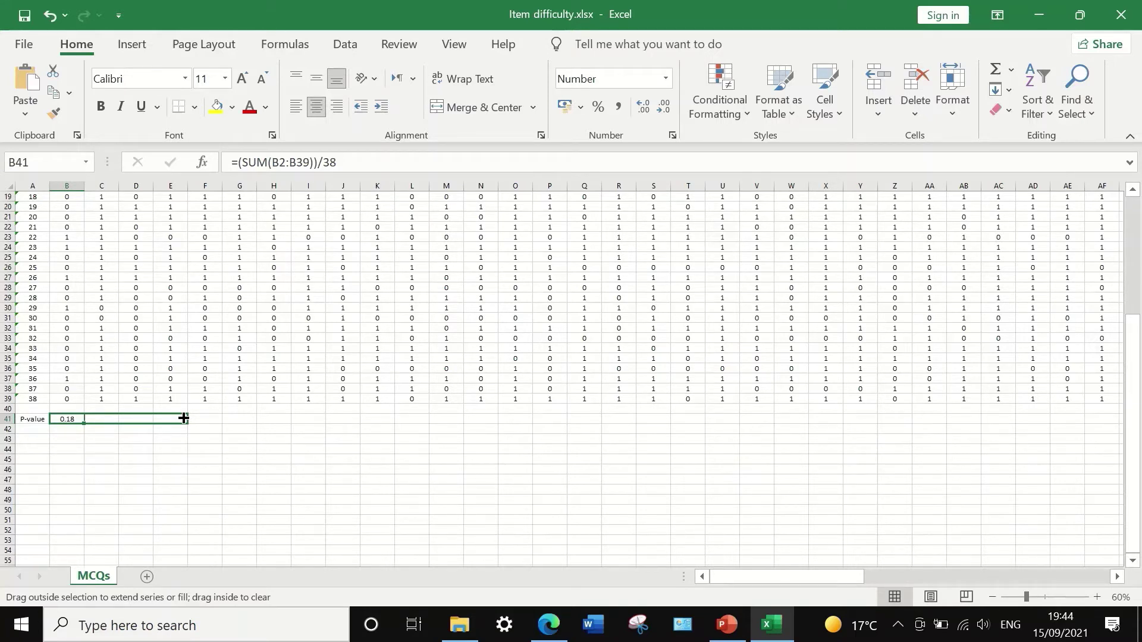
drag(183, 418, 979, 427)
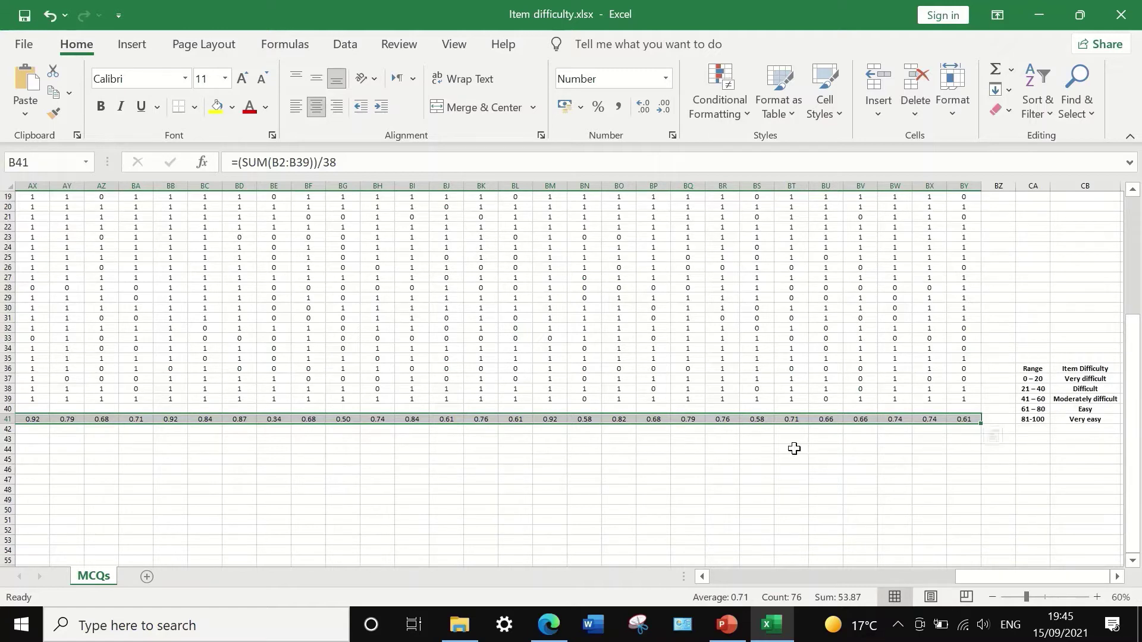
drag(1026, 577, 725, 569)
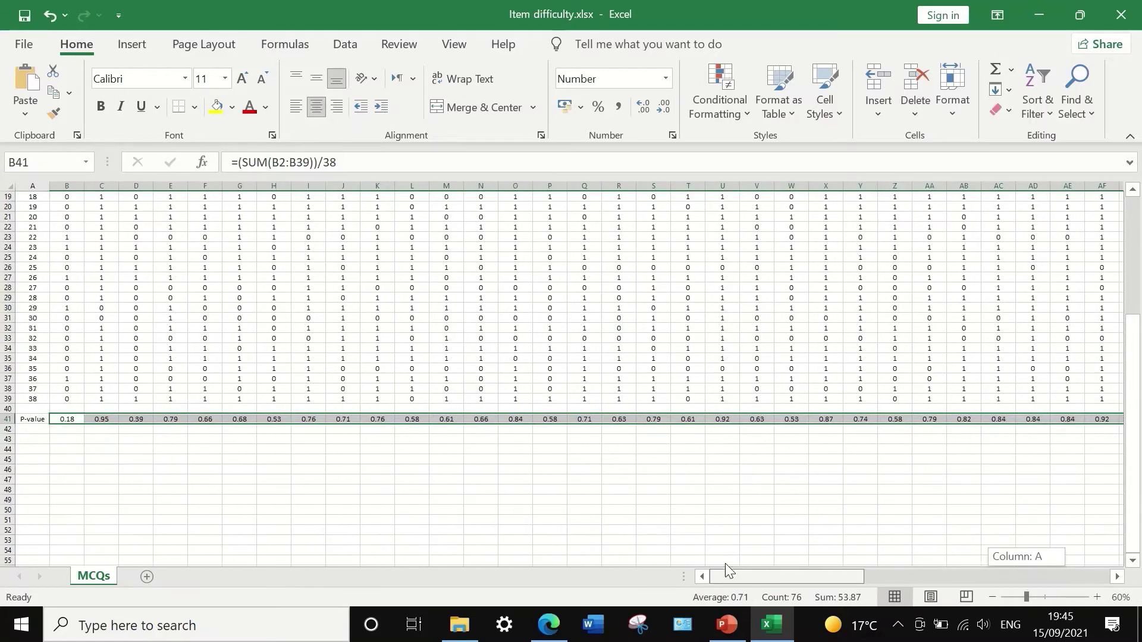
drag(641, 556, 641, 557)
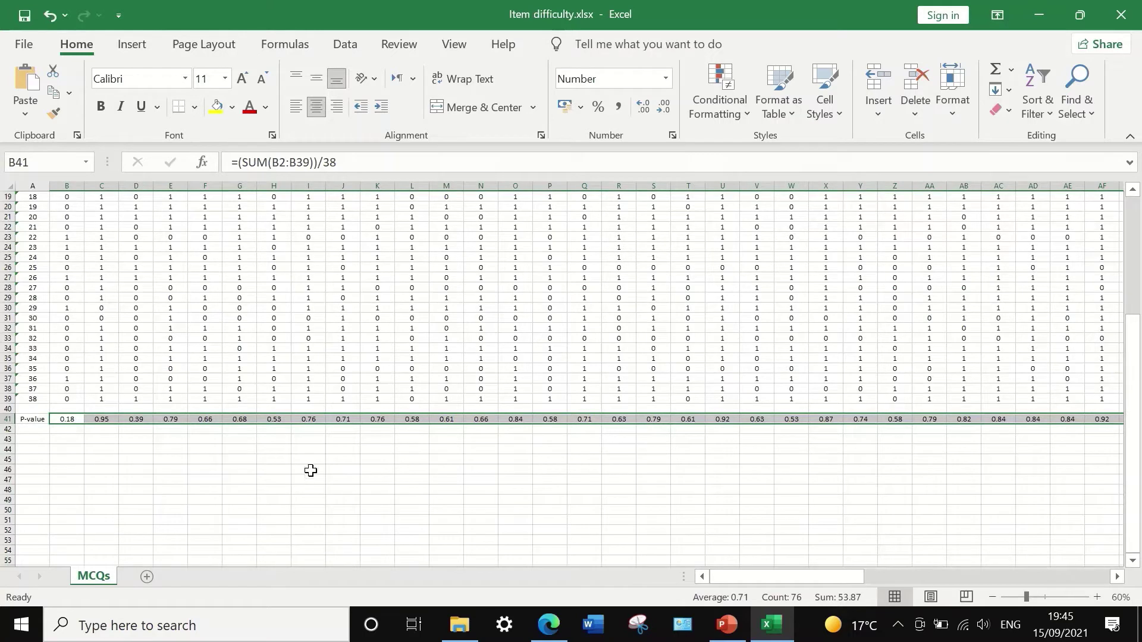
click(216, 449)
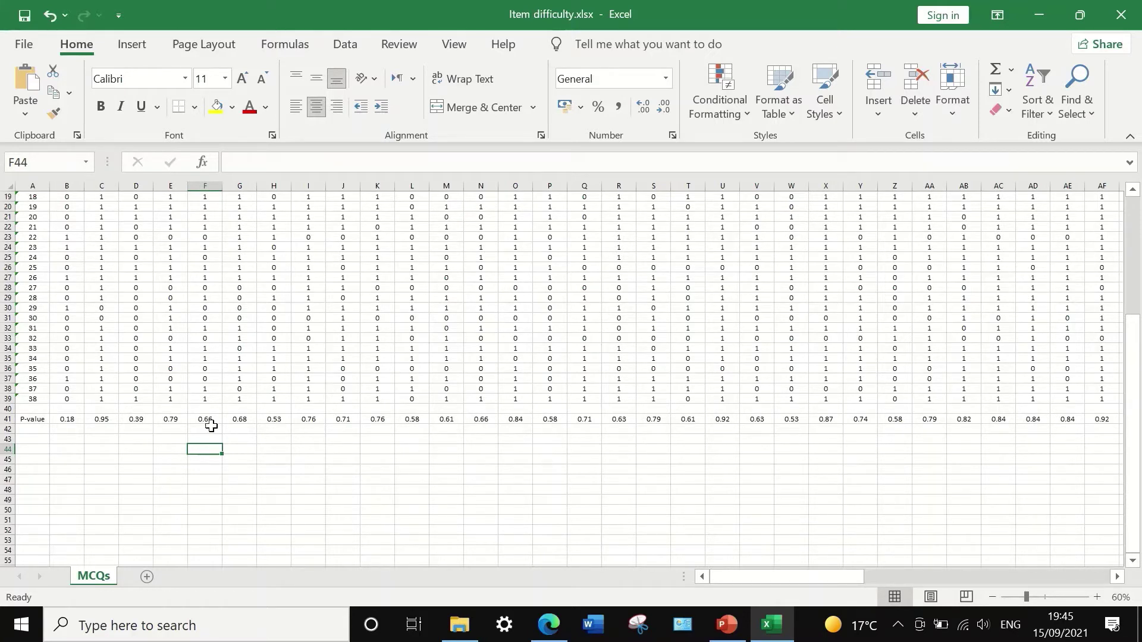
Create a conditional formatting rule on the P-value row 41 for cell values between .4 and .66.
click(9, 419)
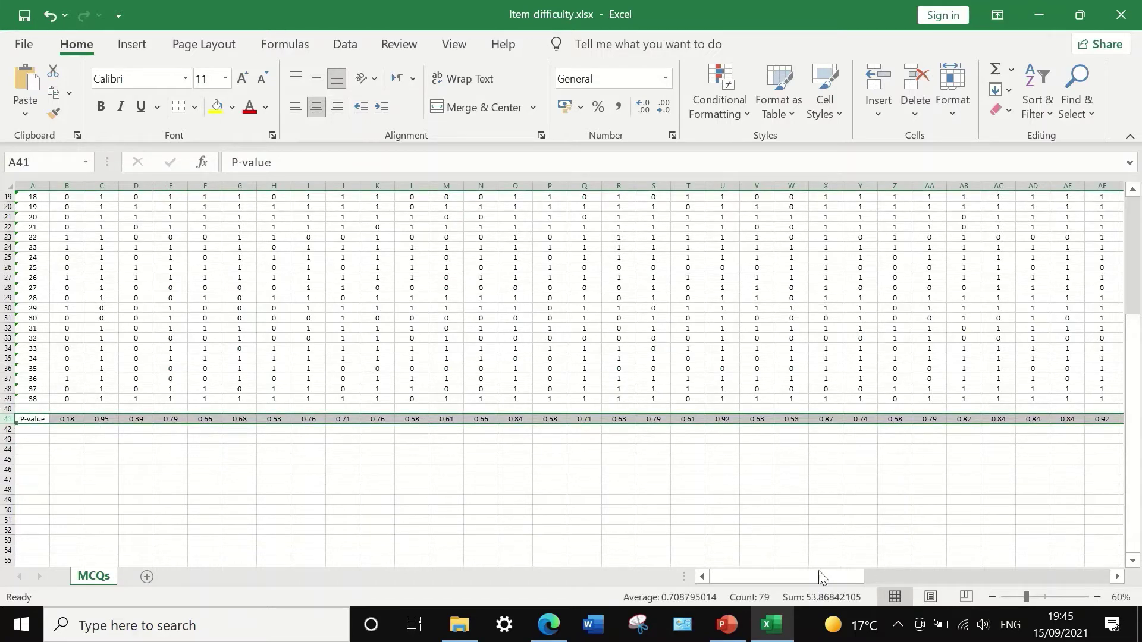
drag(820, 577, 1076, 553)
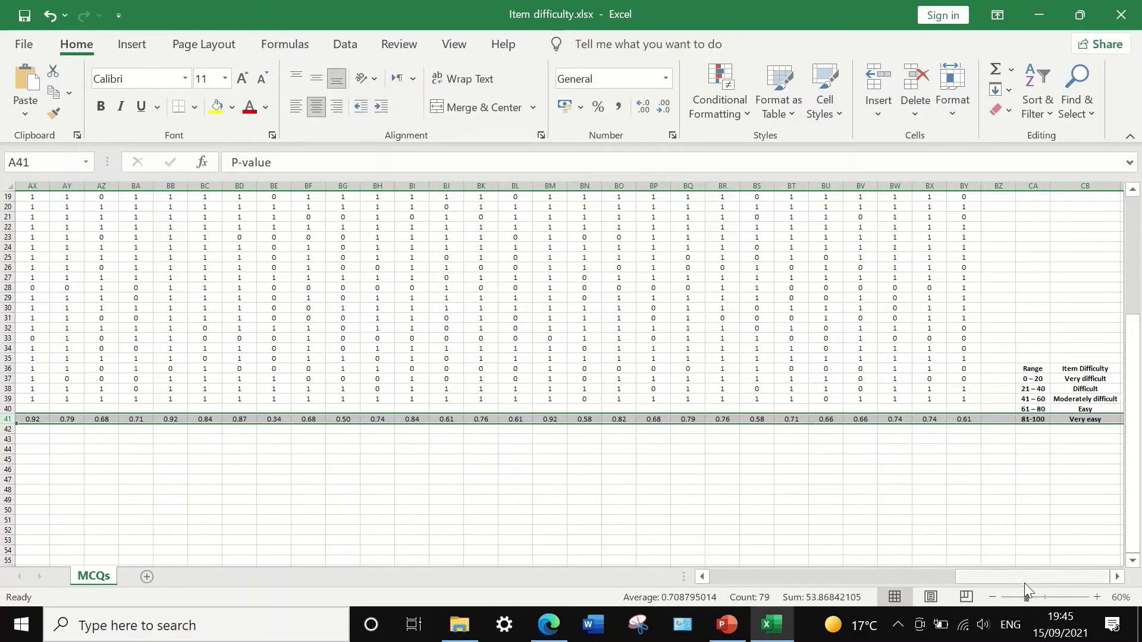
drag(1027, 580, 804, 564)
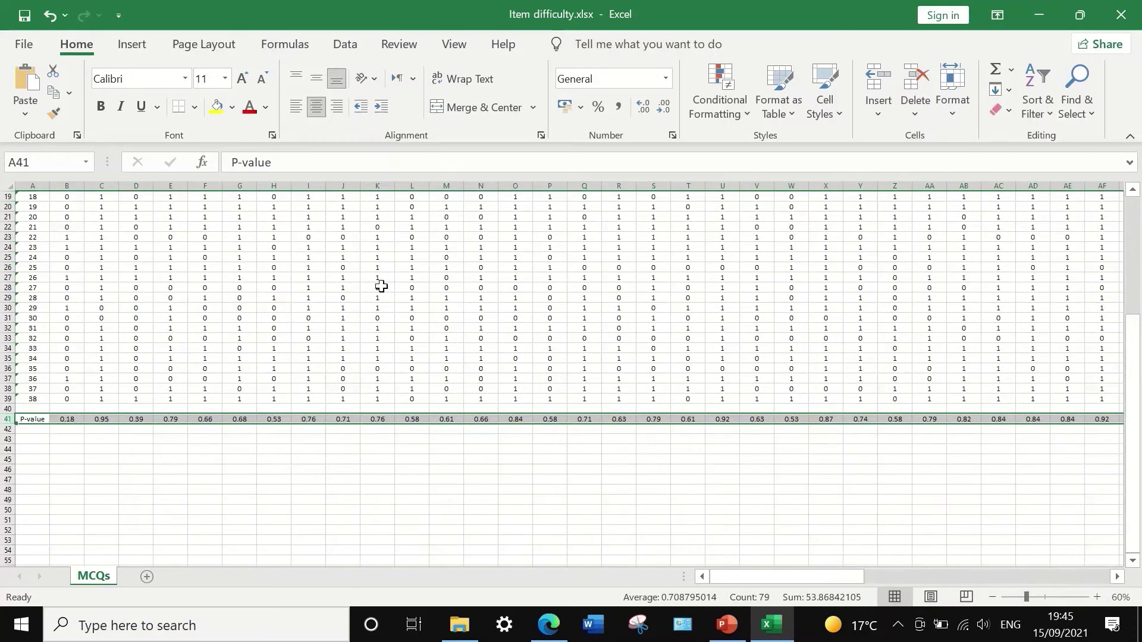
mouse_move(509, 2)
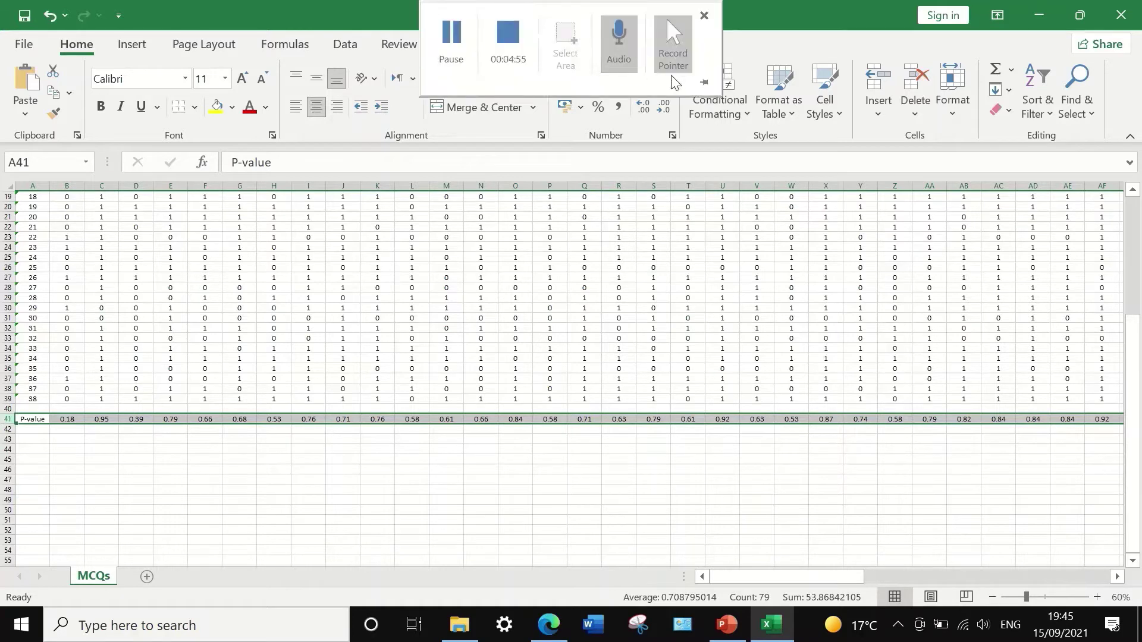
click(724, 115)
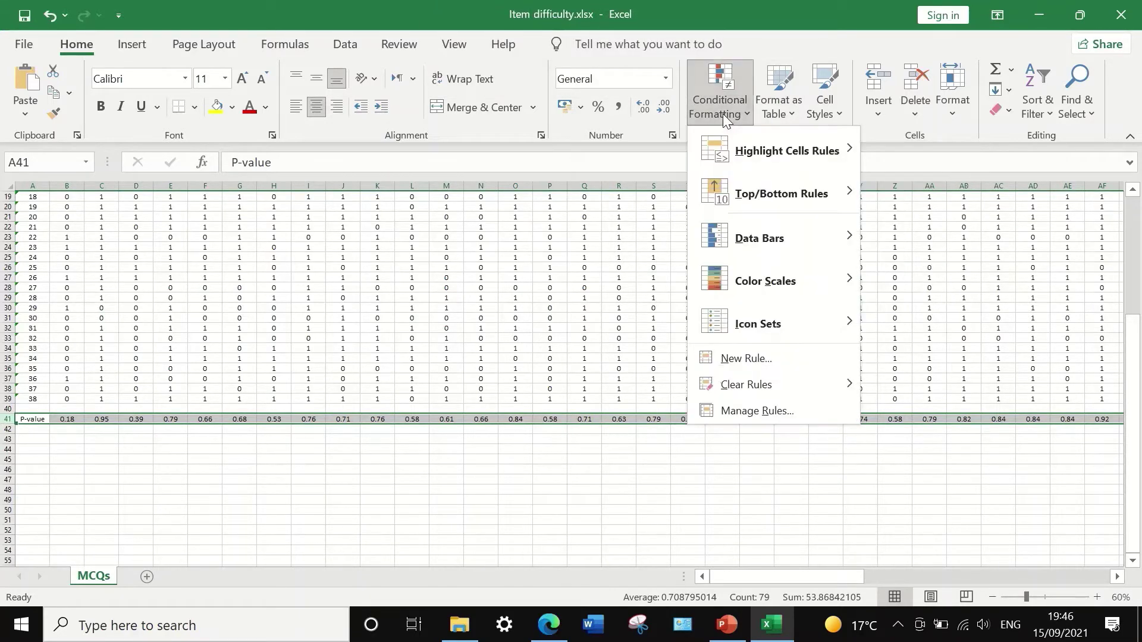
click(755, 357)
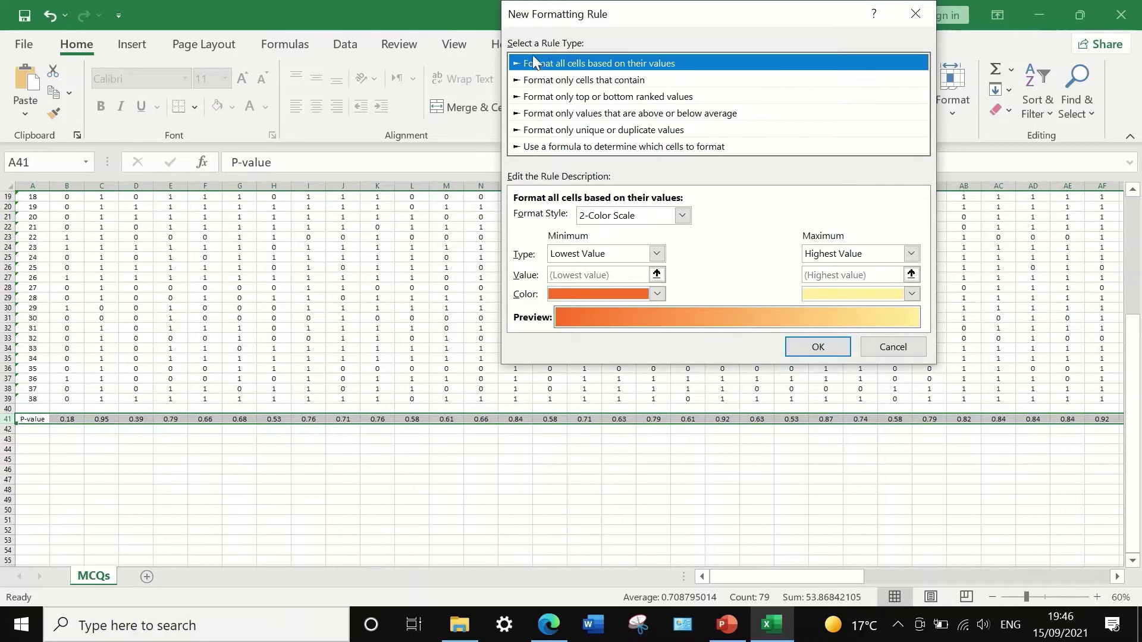
click(575, 80)
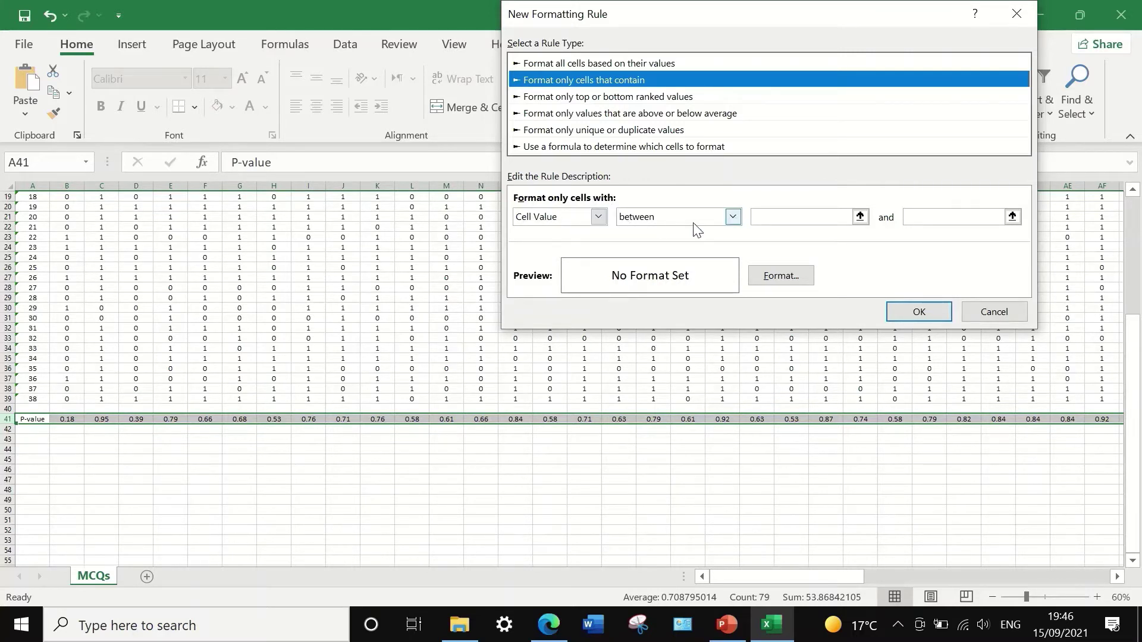
click(782, 220)
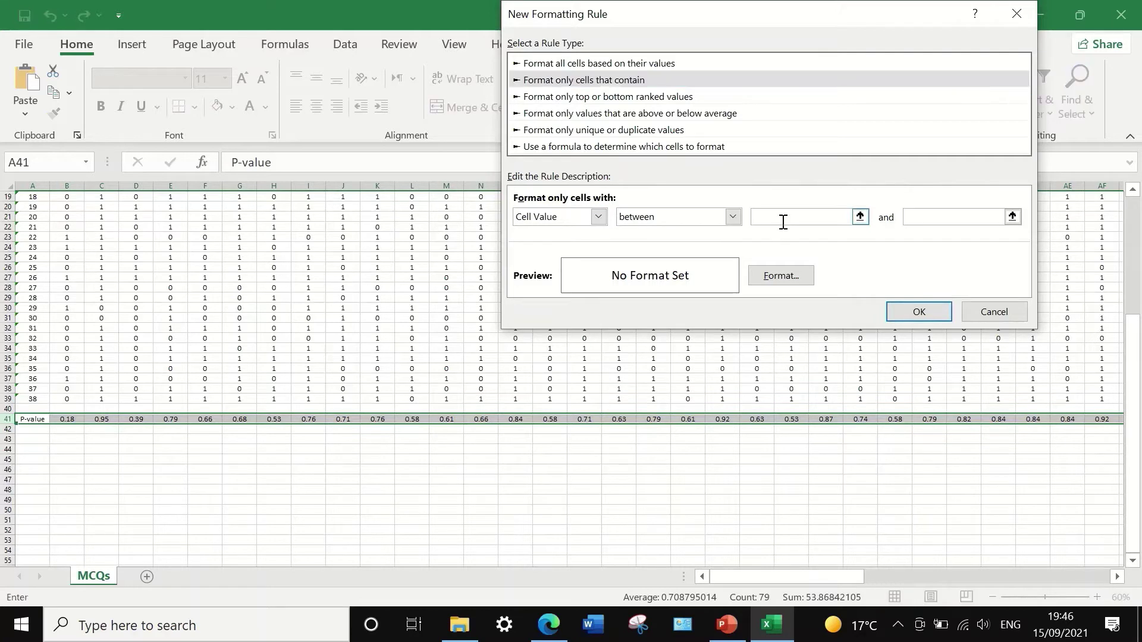
text(.4)
click(930, 216)
text(.66)
drag(830, 17, 791, 25)
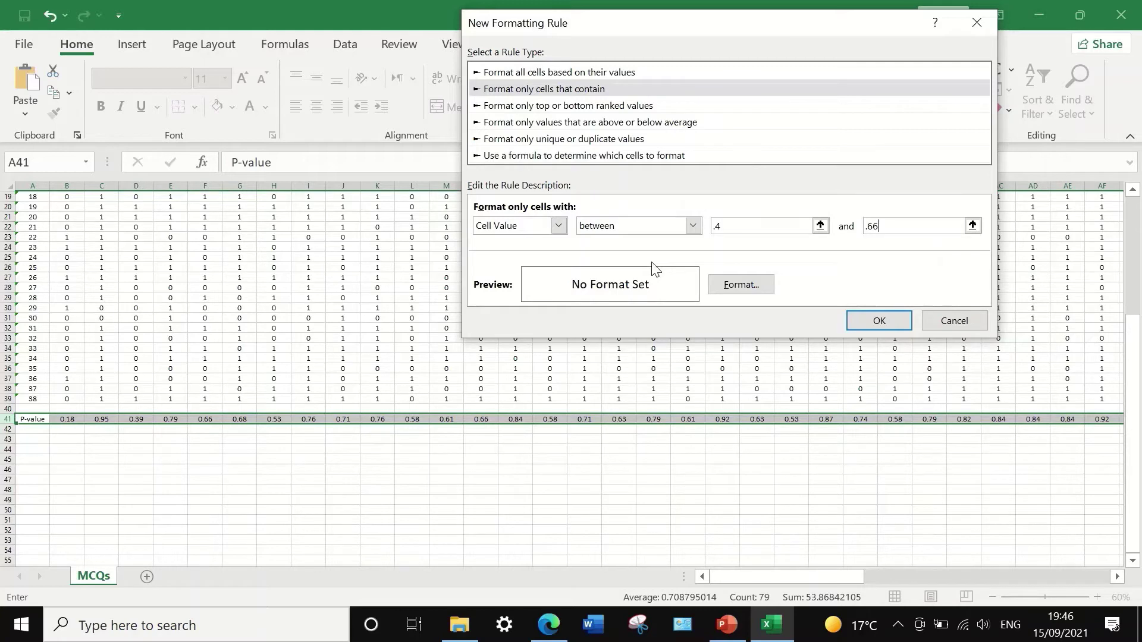
Give the between rule a green fill, apply it, and check the highlighted P-values across the row.
click(740, 286)
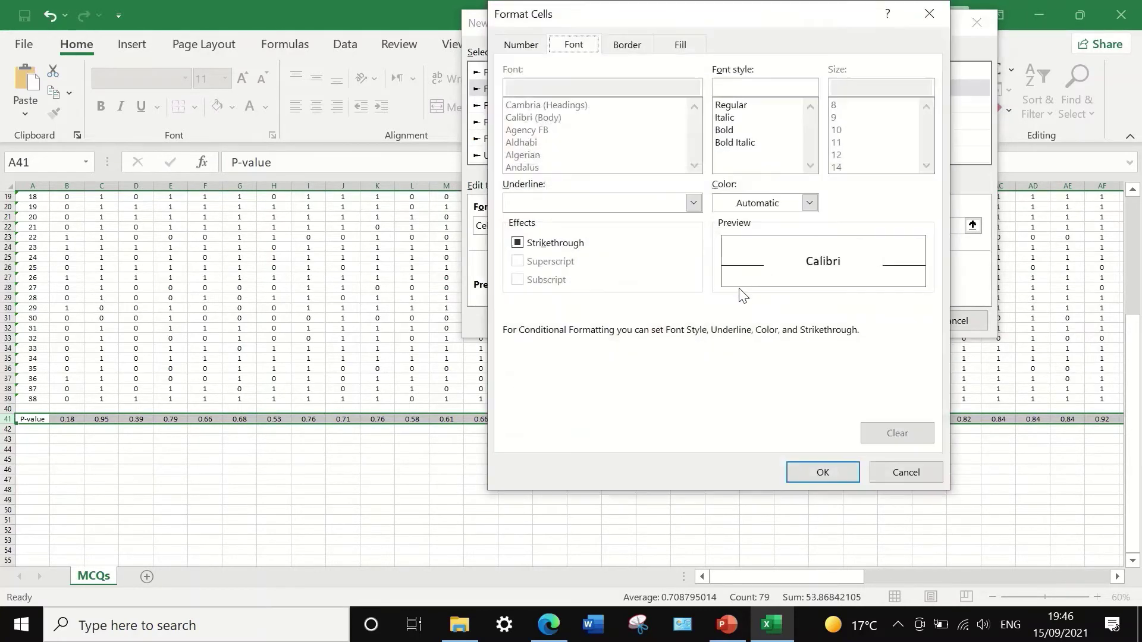
click(676, 45)
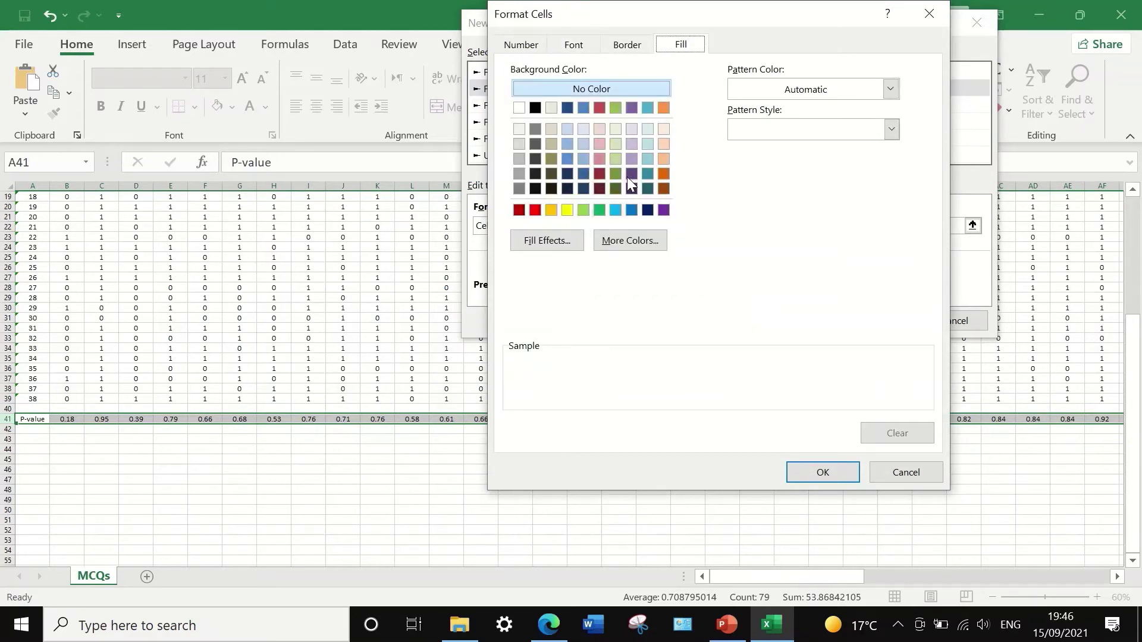
click(600, 211)
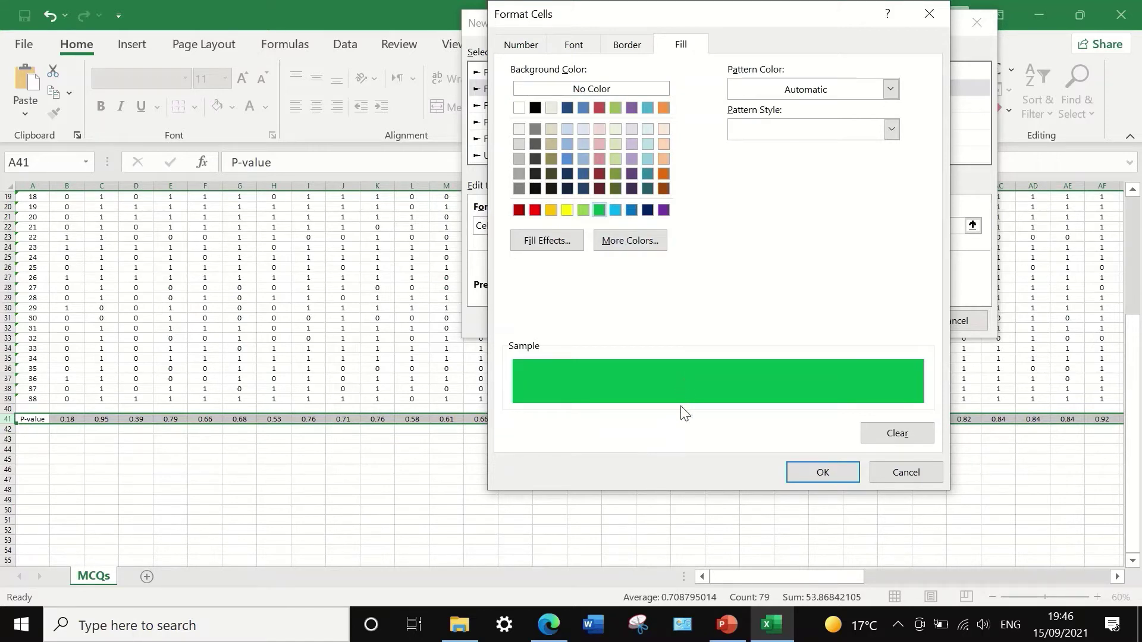
click(806, 474)
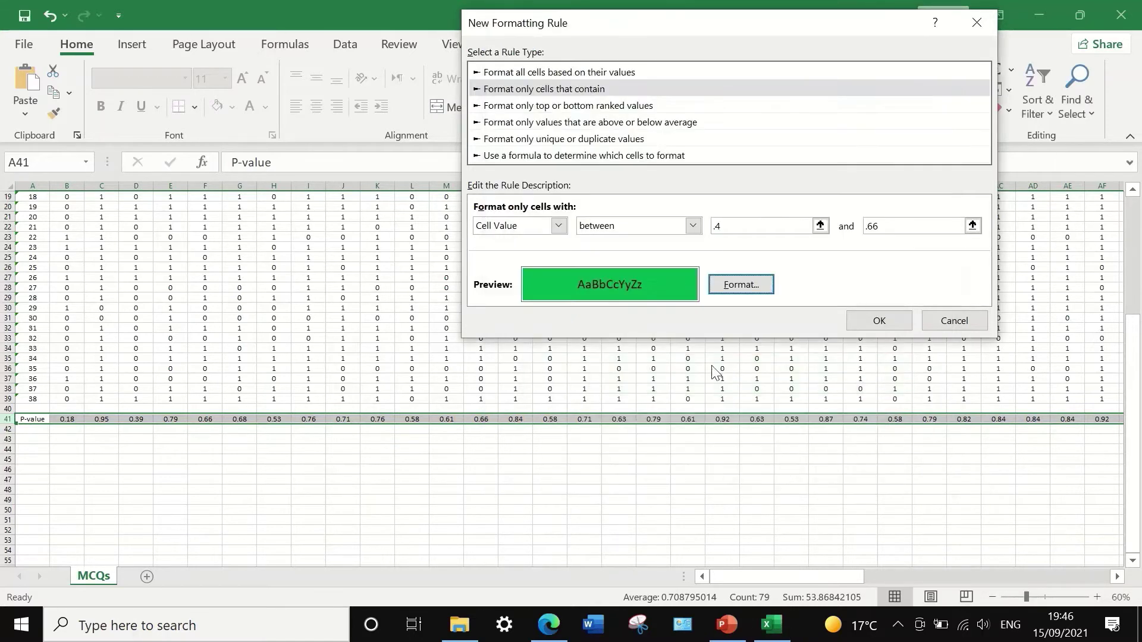
click(880, 321)
click(691, 509)
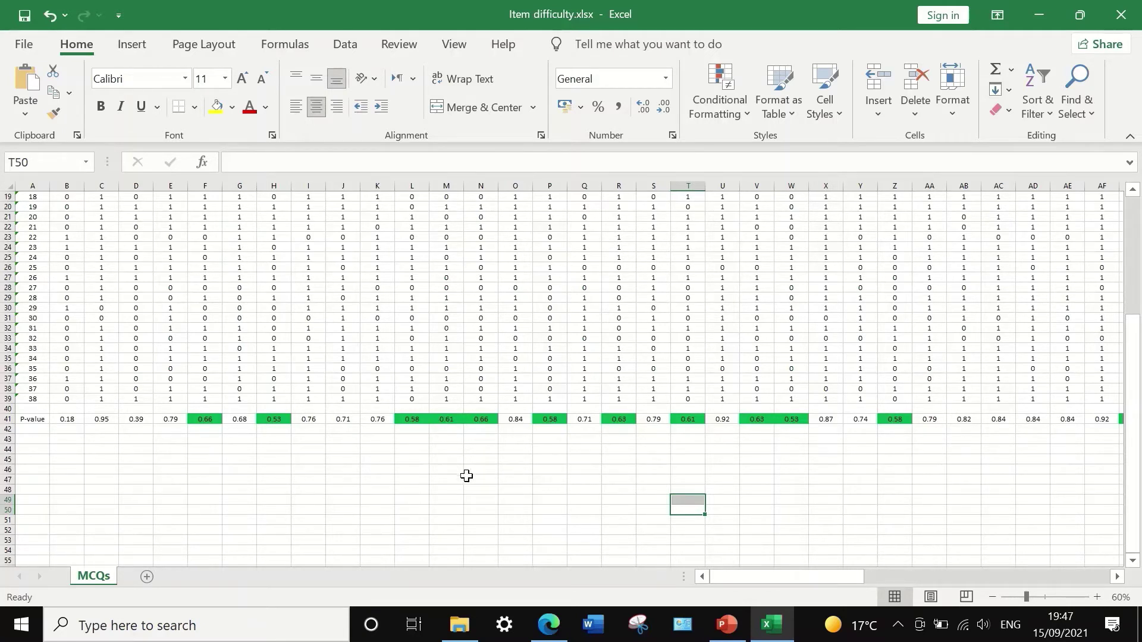
drag(785, 574, 576, 520)
Create a second conditional formatting rule on row 41 for cell values not between .4 and .66.
click(5, 420)
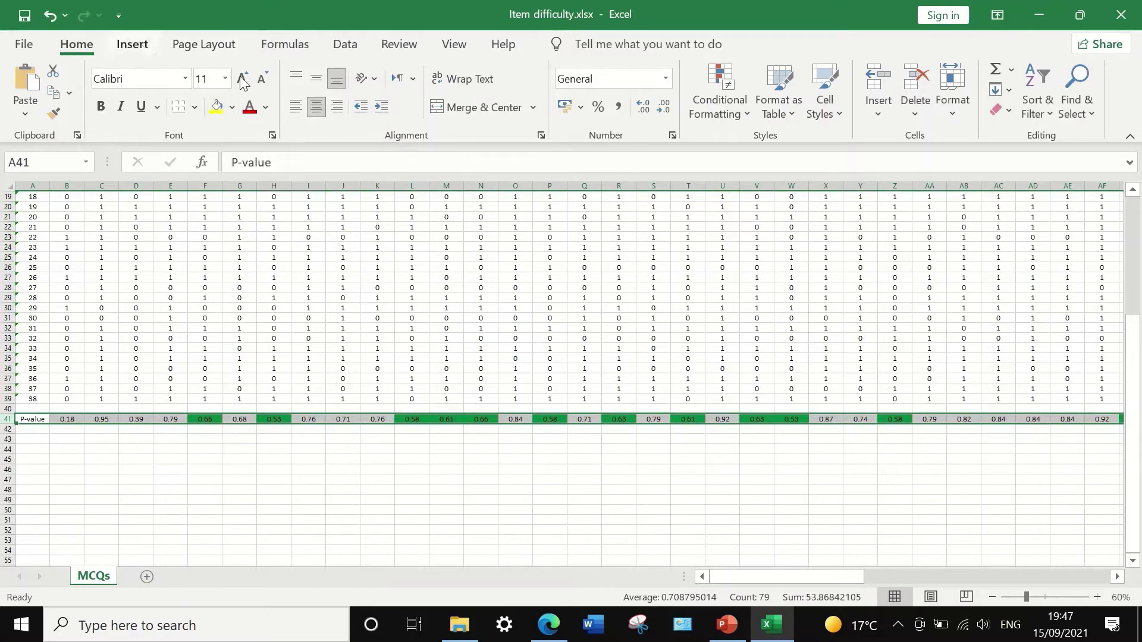
click(720, 105)
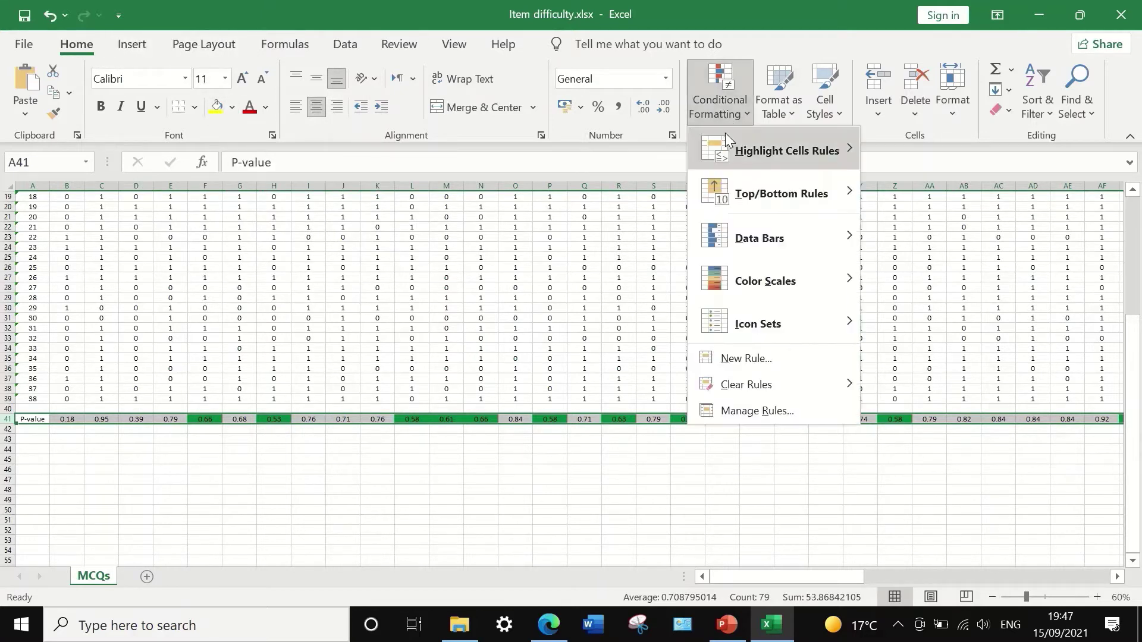
click(740, 357)
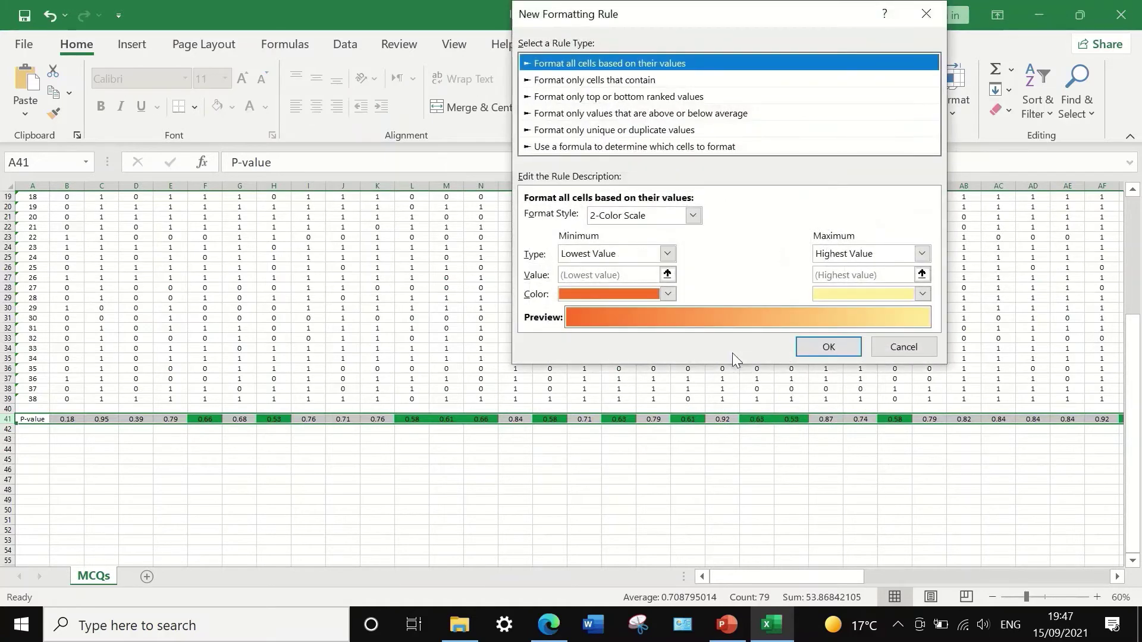
click(576, 80)
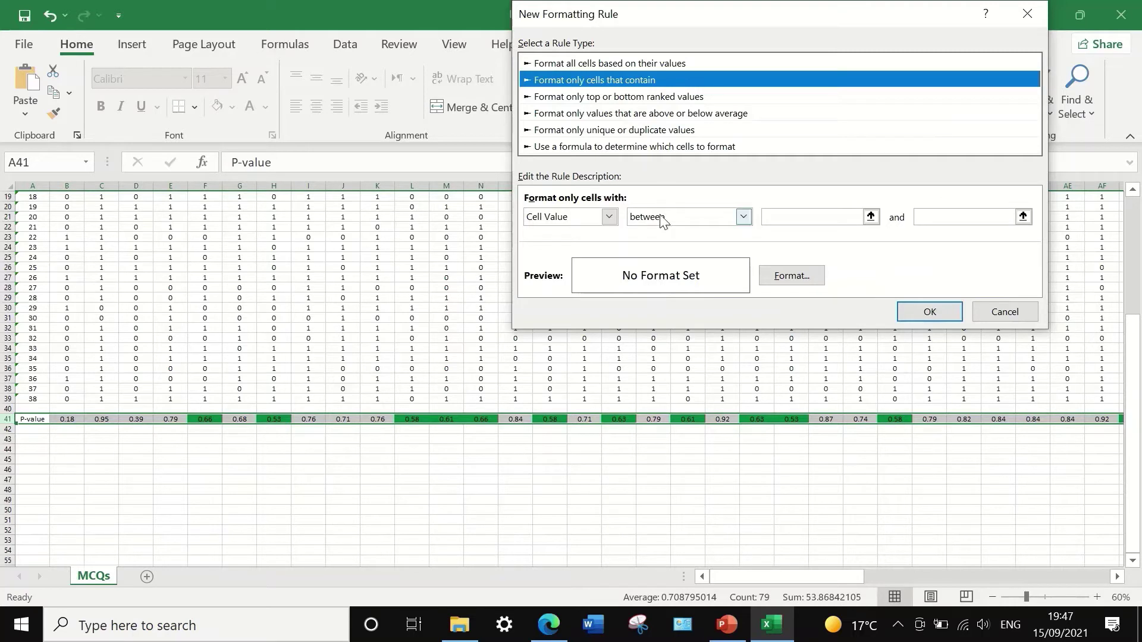
click(727, 217)
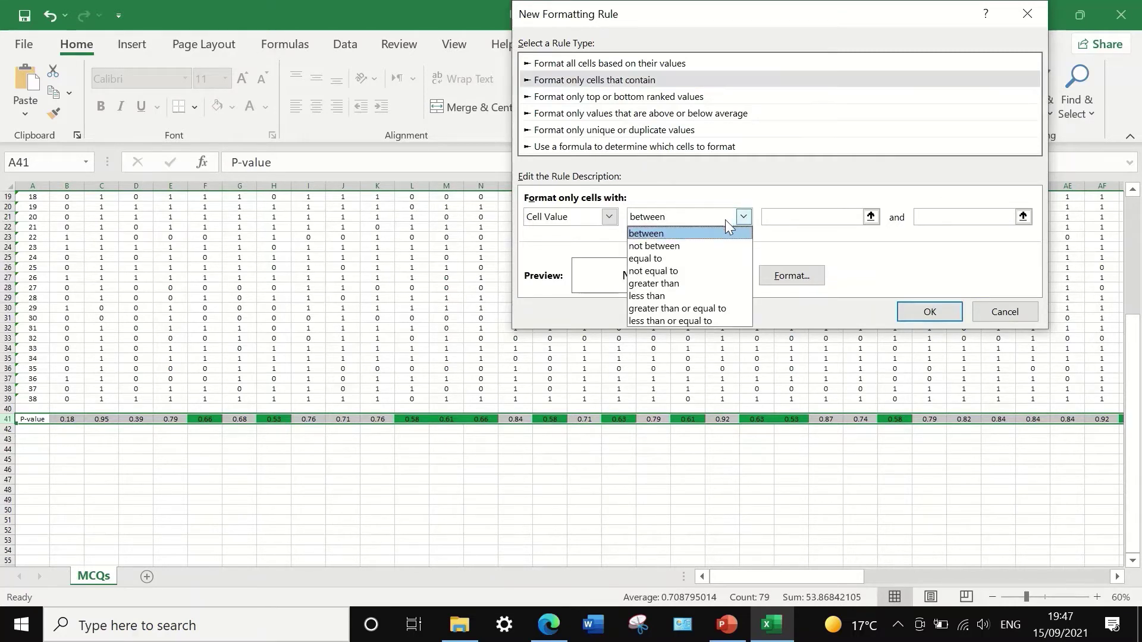
click(697, 244)
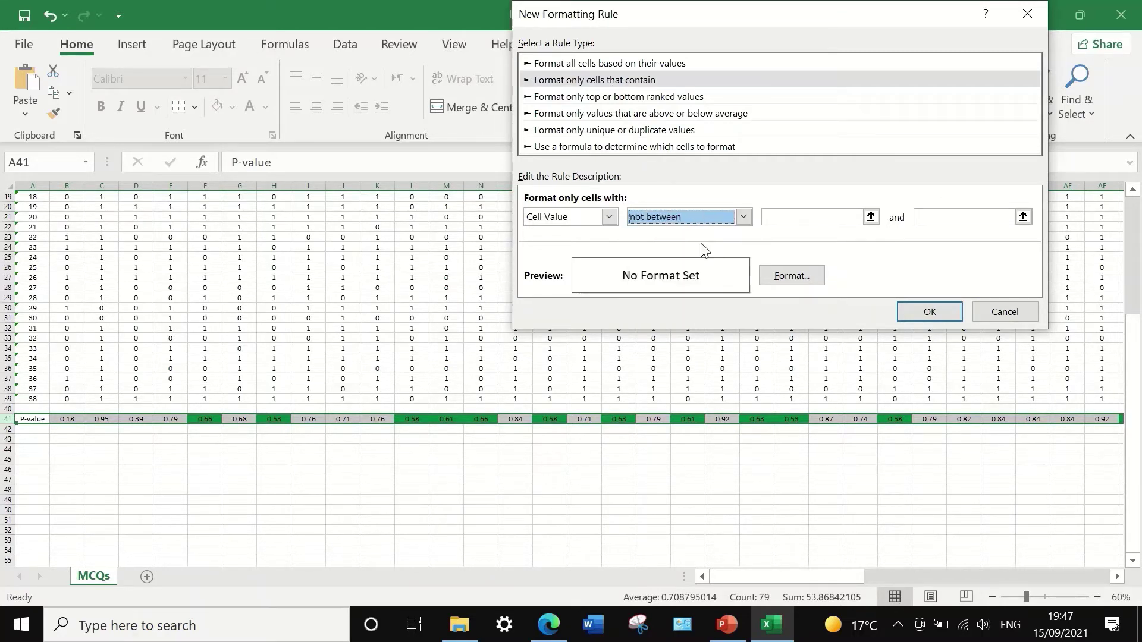
click(795, 215)
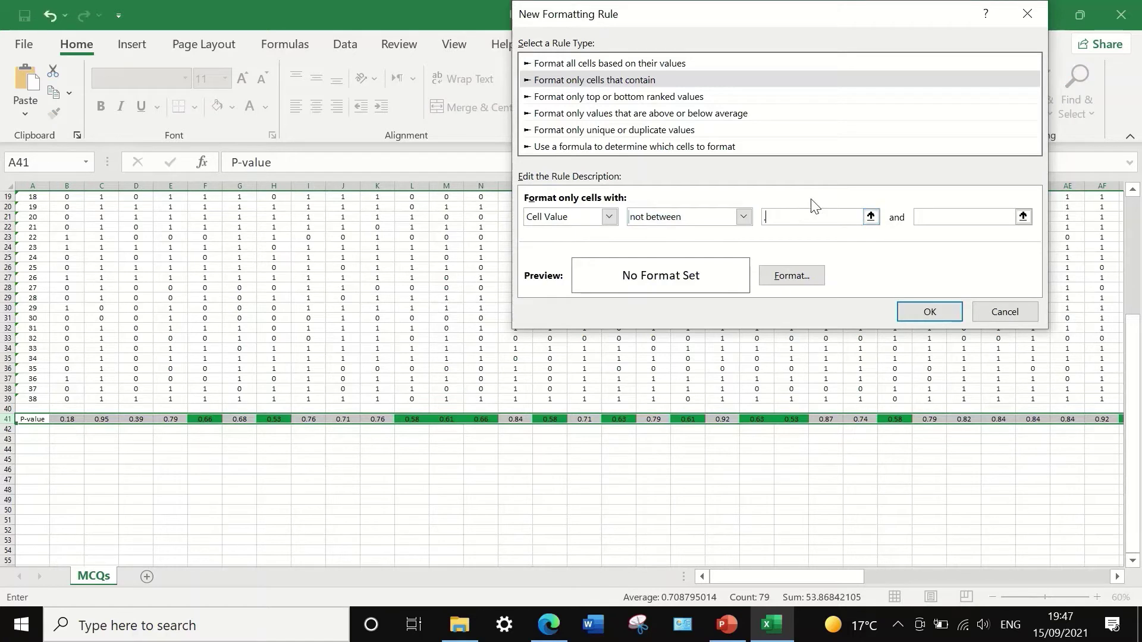
text(.4)
click(960, 221)
text(.66)
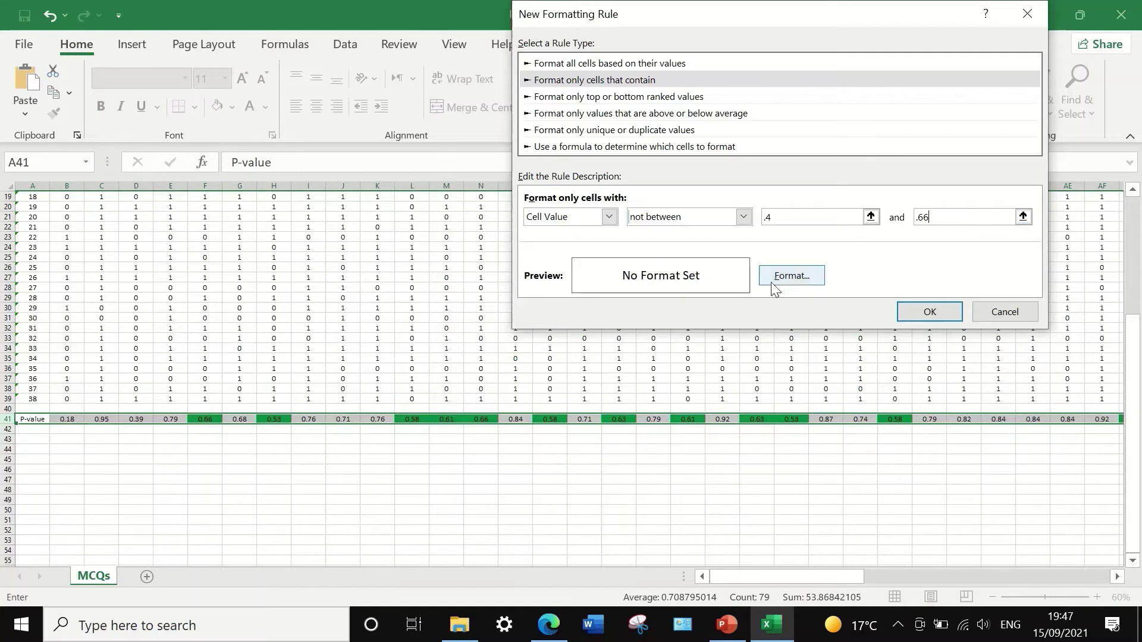
Give the not-between rule a red fill and apply it to the P-value row.
click(793, 276)
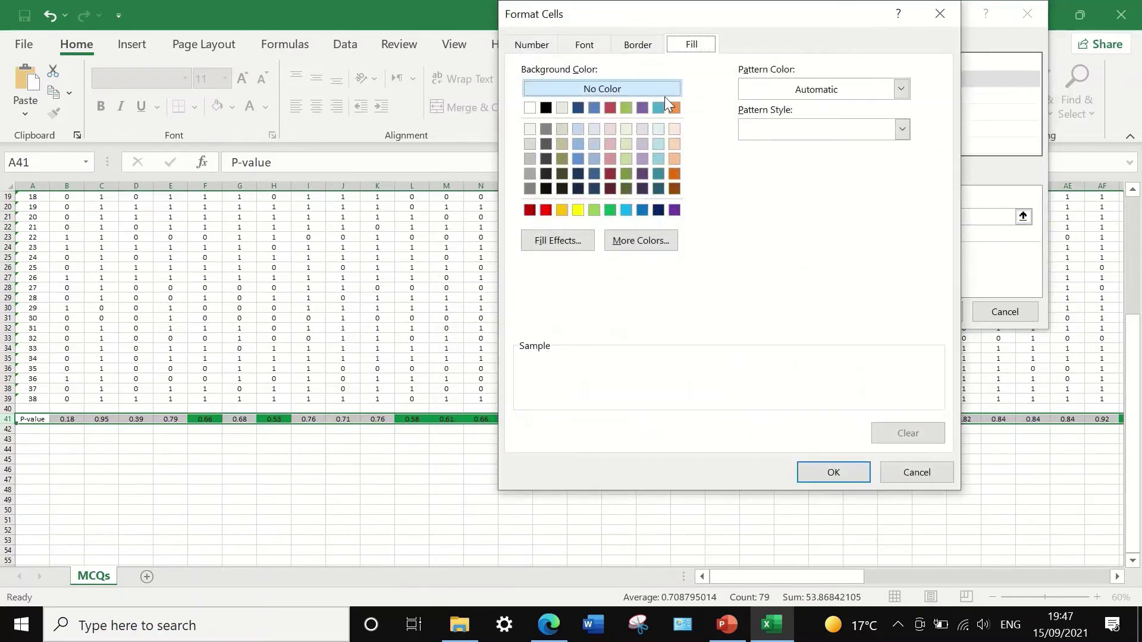
click(545, 211)
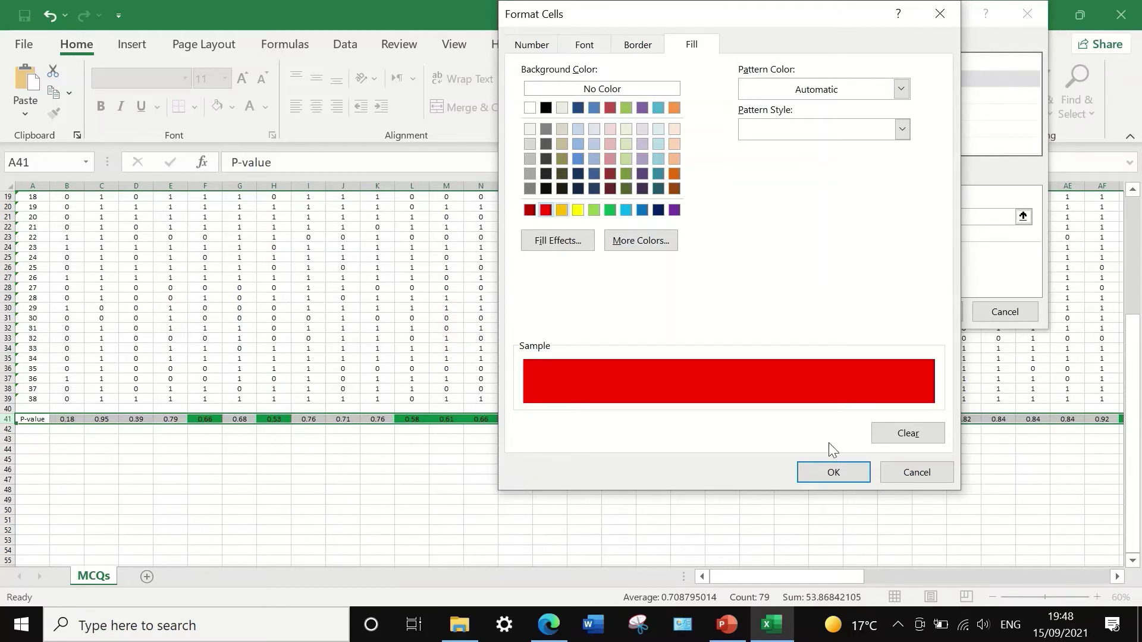
click(828, 474)
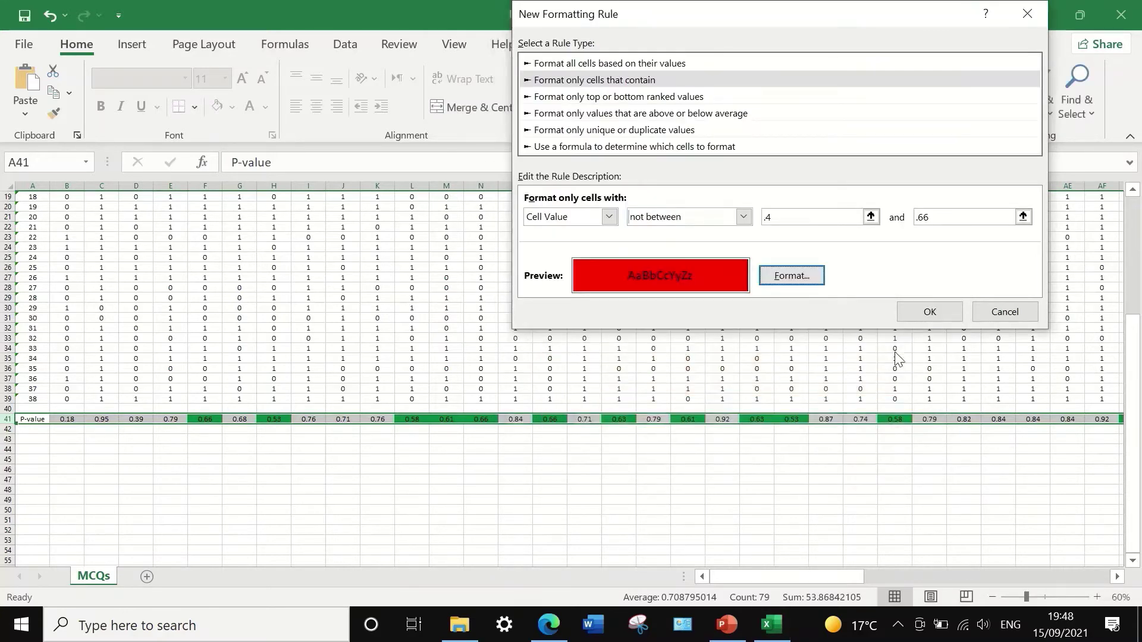
click(930, 311)
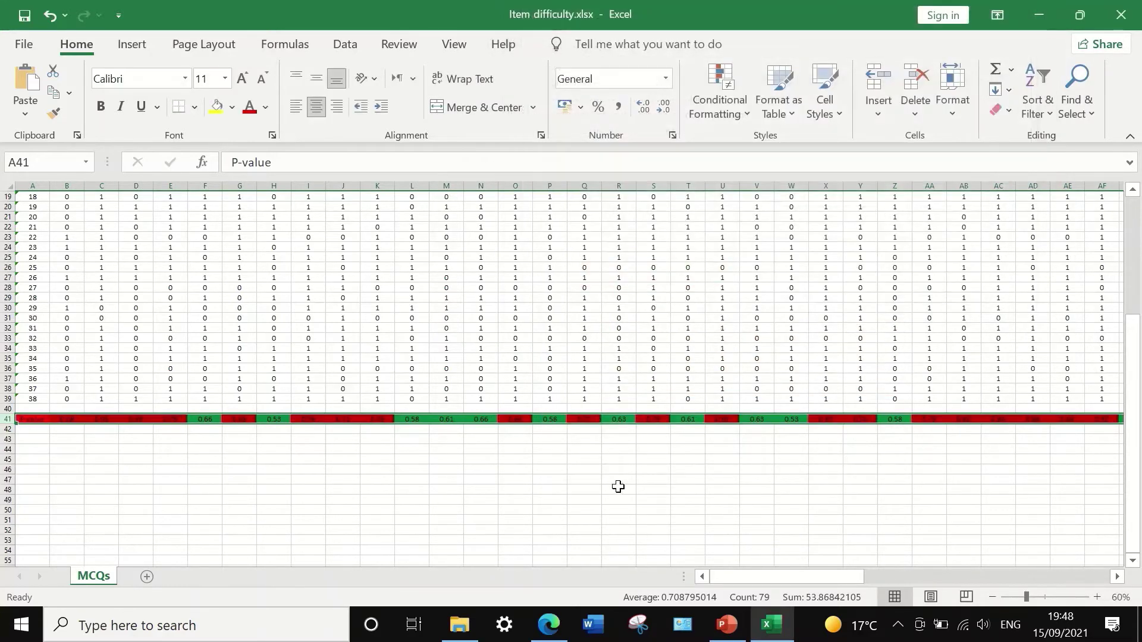
click(513, 479)
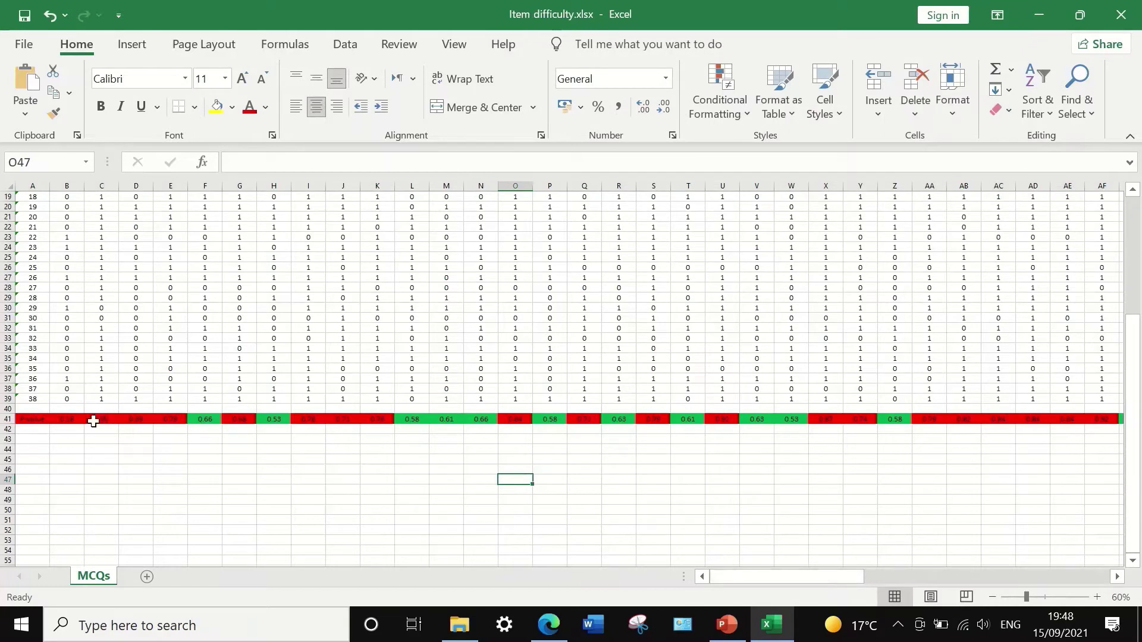
drag(72, 448, 71, 440)
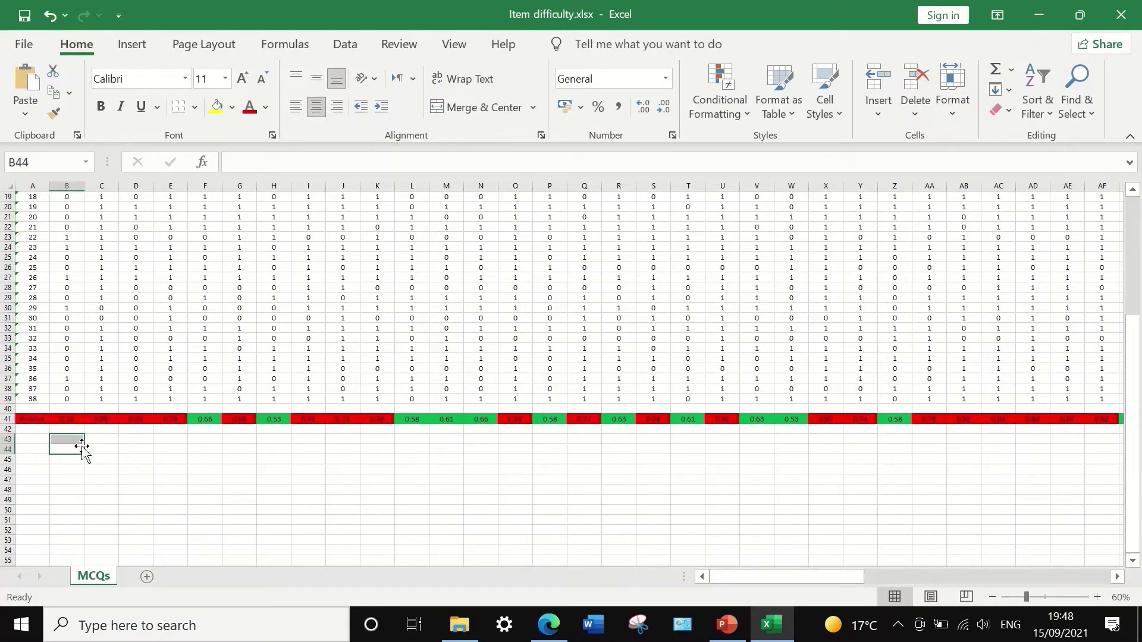
click(72, 419)
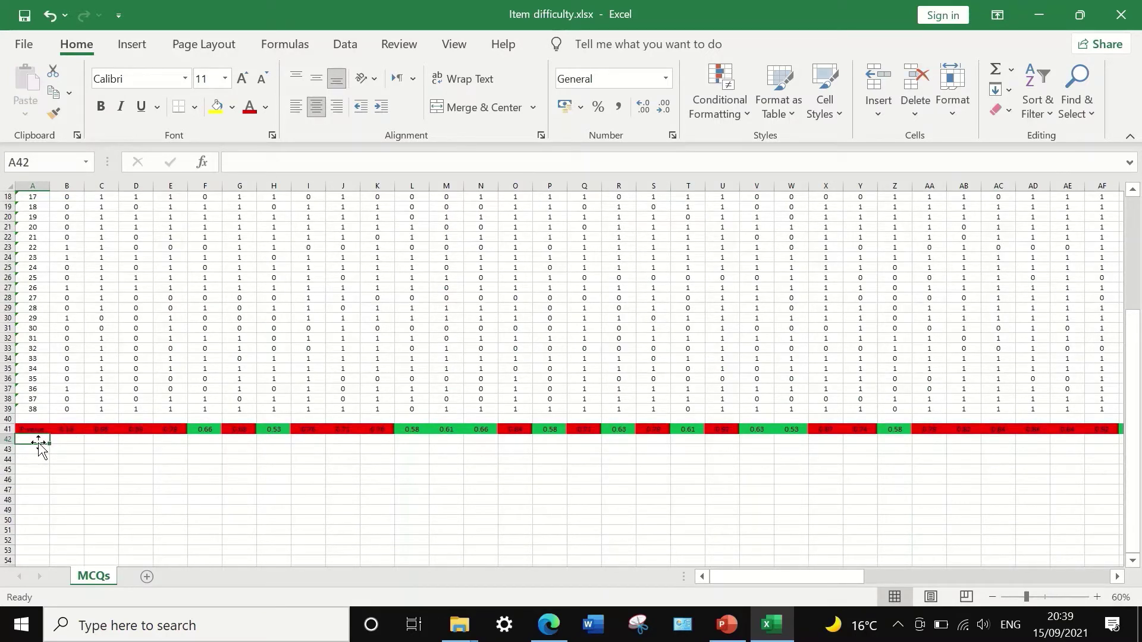
Enter the label & in A42 and the formula =B41*100 in B42.
text(&)
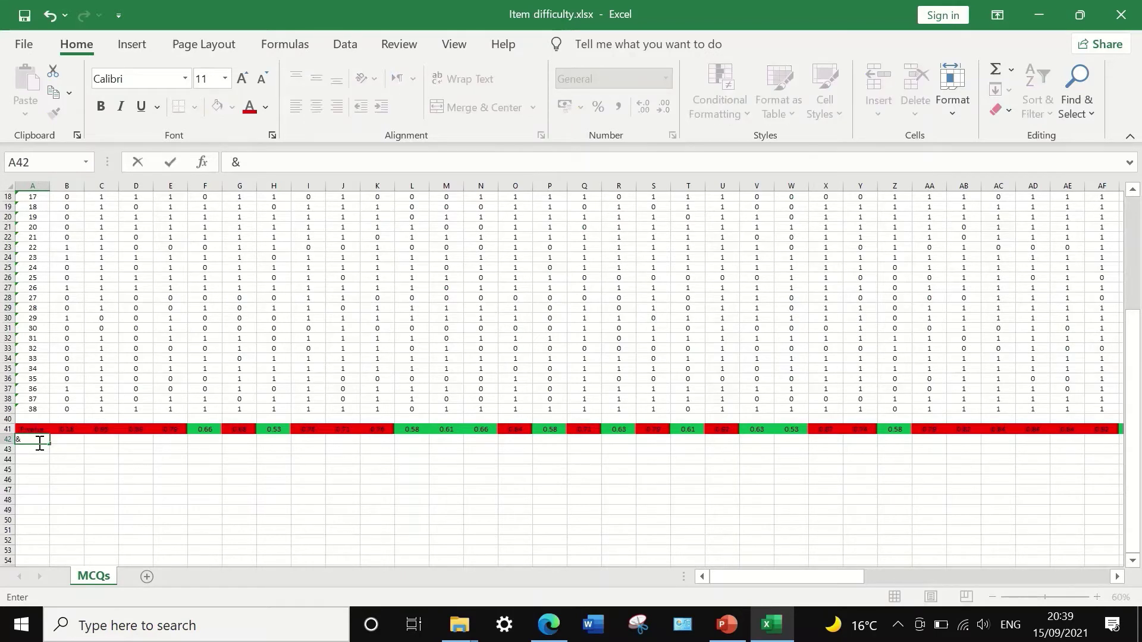
key(Tab)
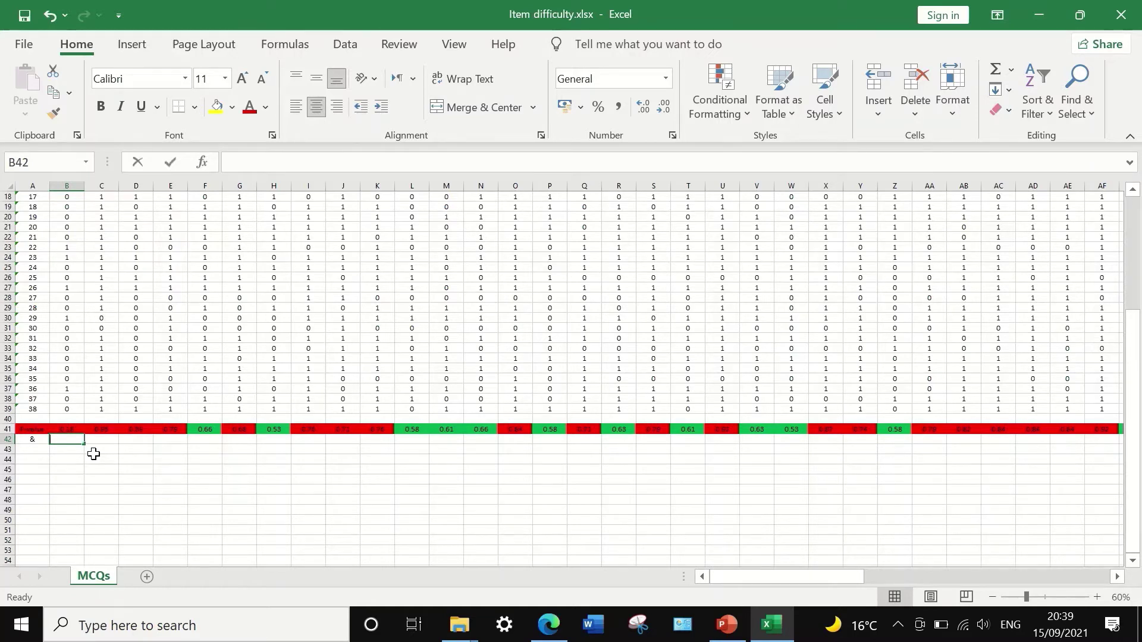
text(=)
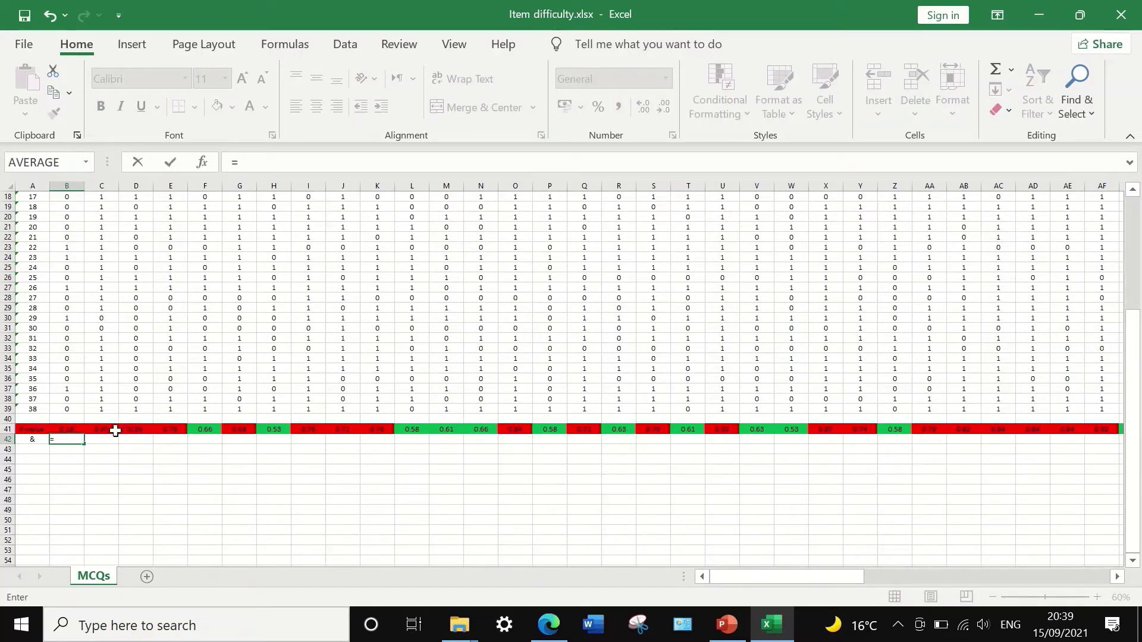
click(70, 428)
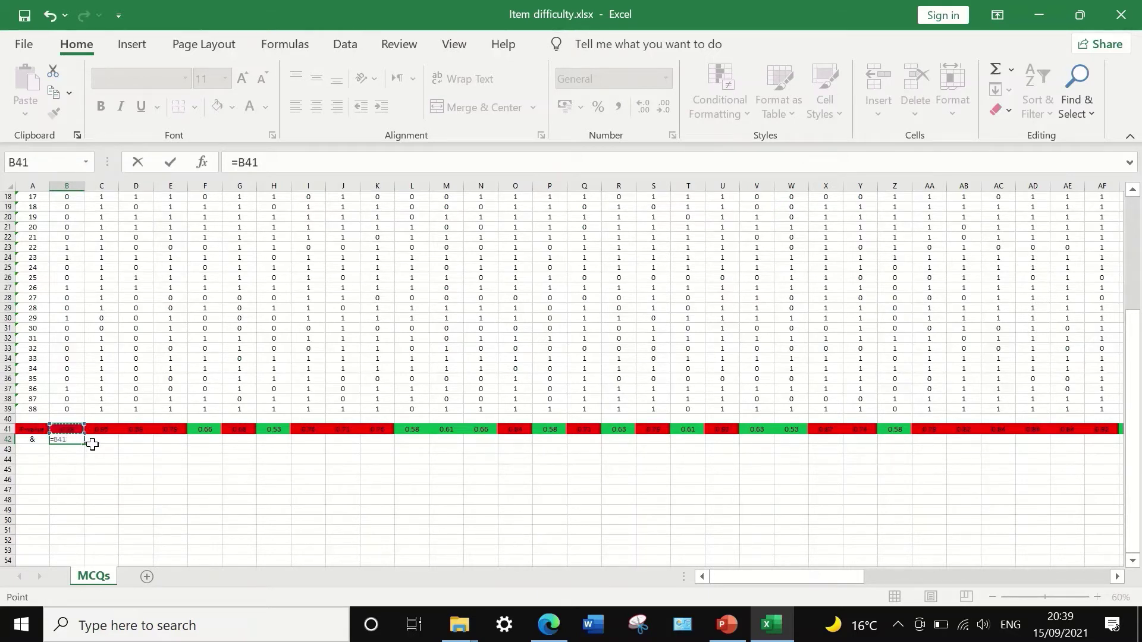
click(275, 164)
text(*100)
key(Return)
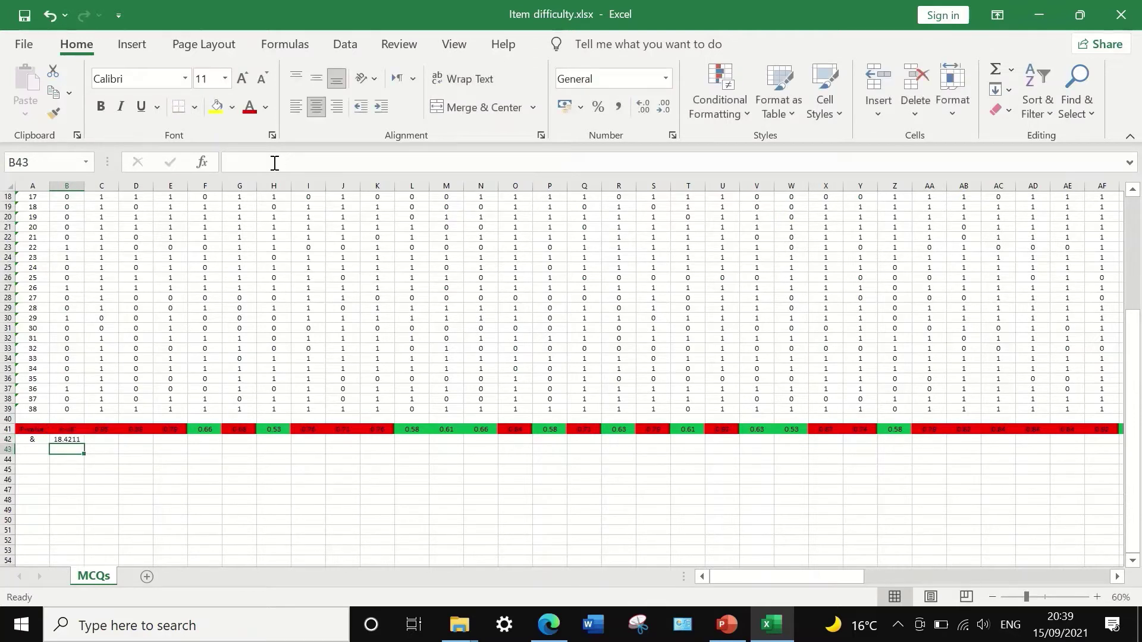
click(68, 438)
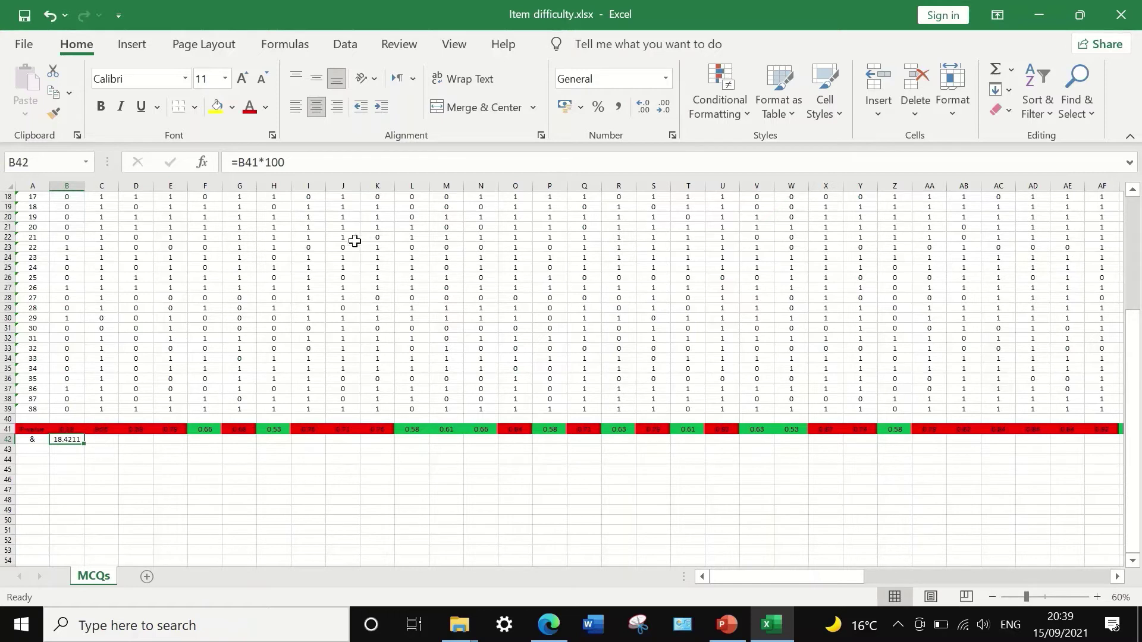
Show the percentage in B42 with one decimal place and fill its formula across row 42 through BY42.
click(663, 108)
click(663, 108)
drag(87, 443, 1043, 439)
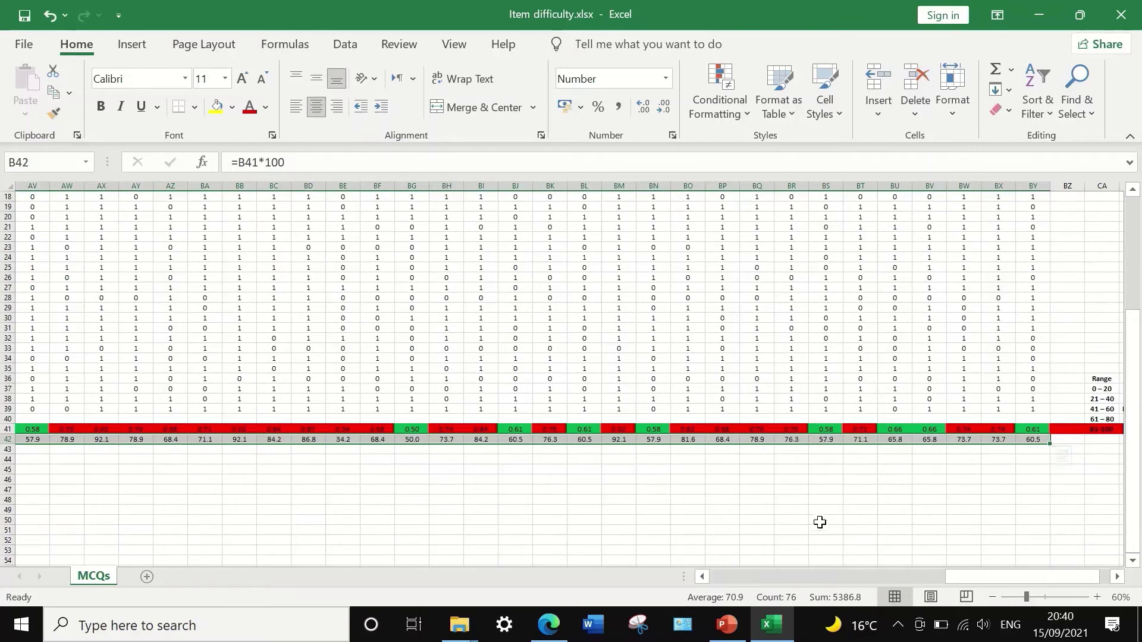
click(585, 499)
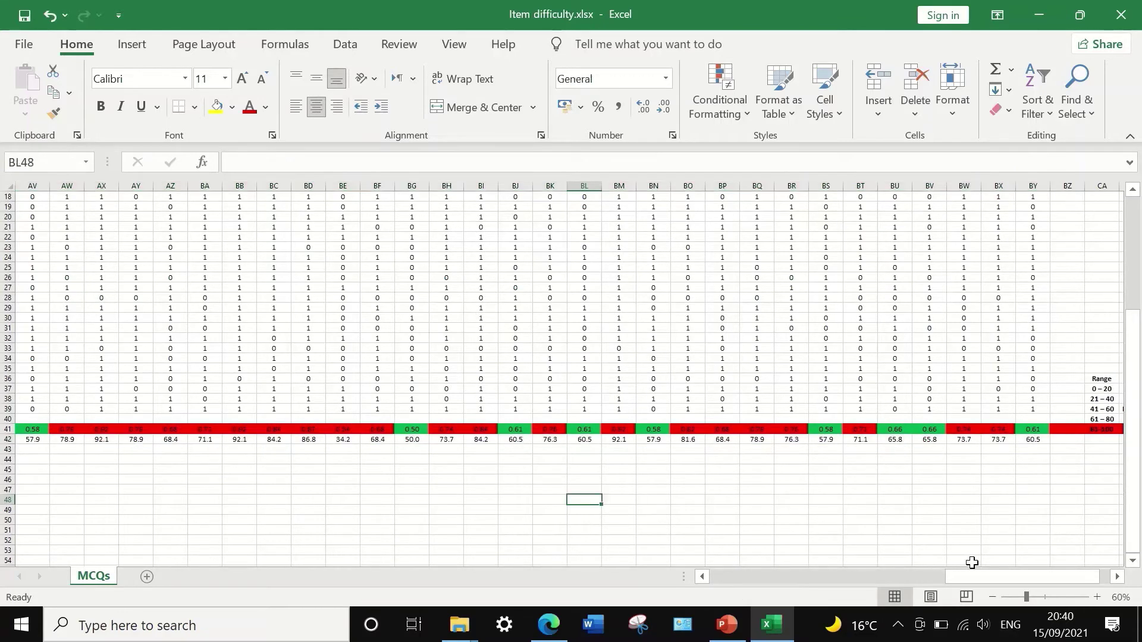
Compare the percentages in row 42 with the item difficulty range table beside the data.
drag(946, 575, 401, 544)
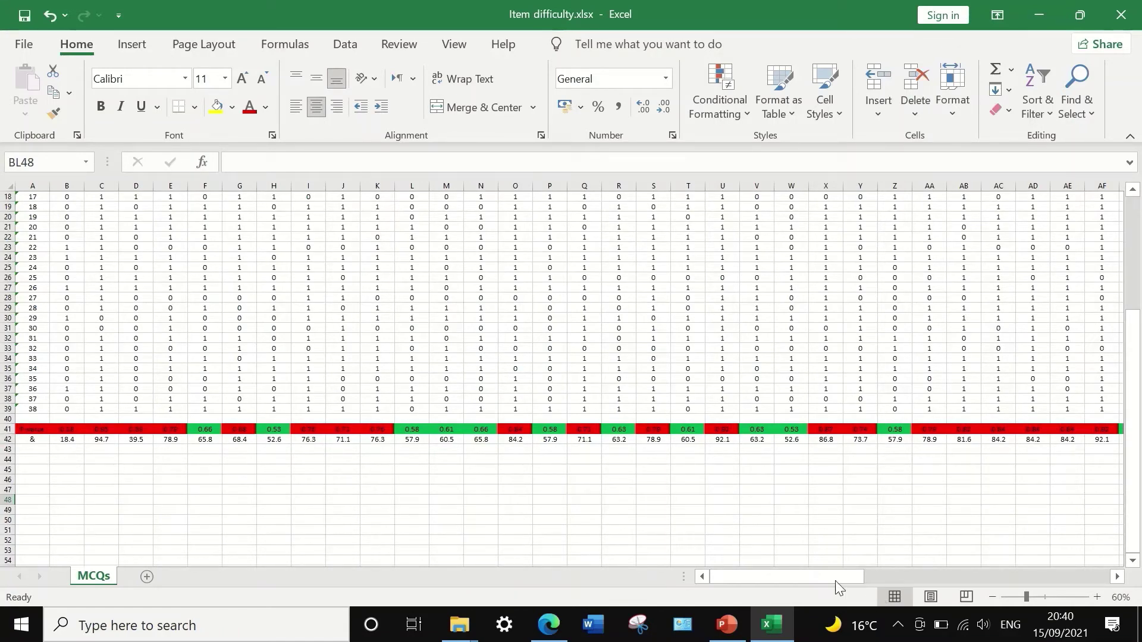
drag(808, 572, 1098, 561)
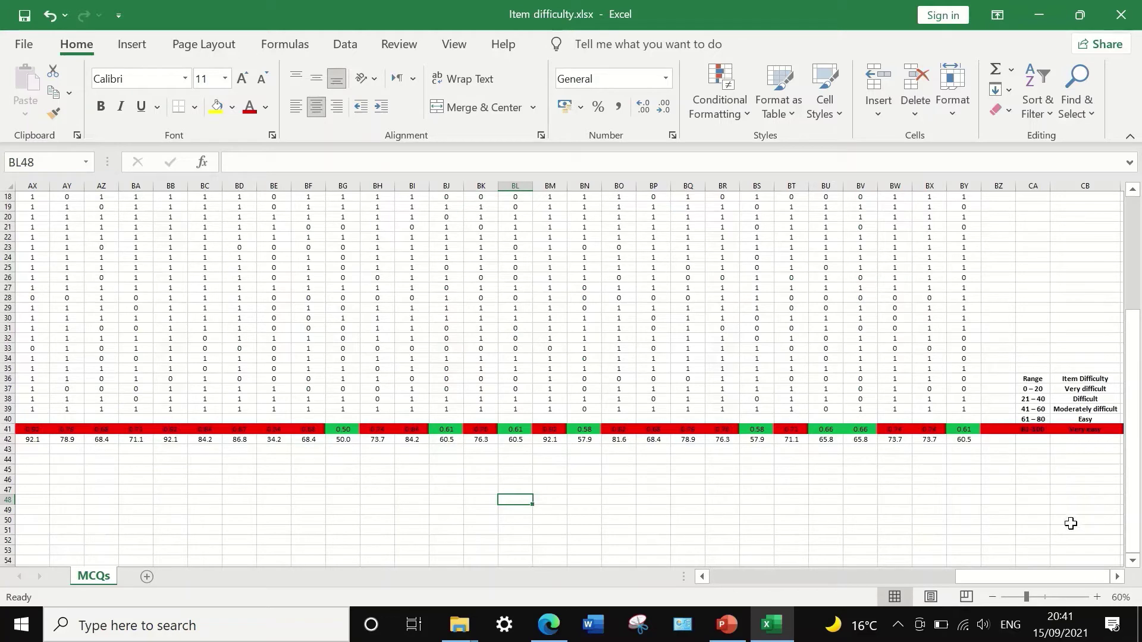
click(836, 571)
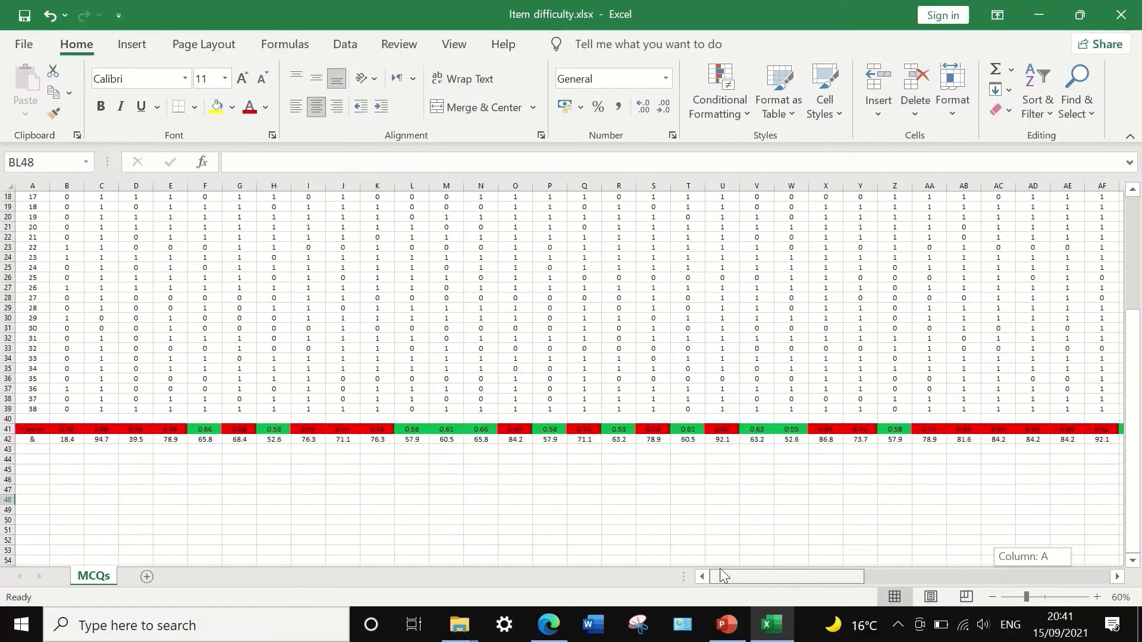
click(720, 570)
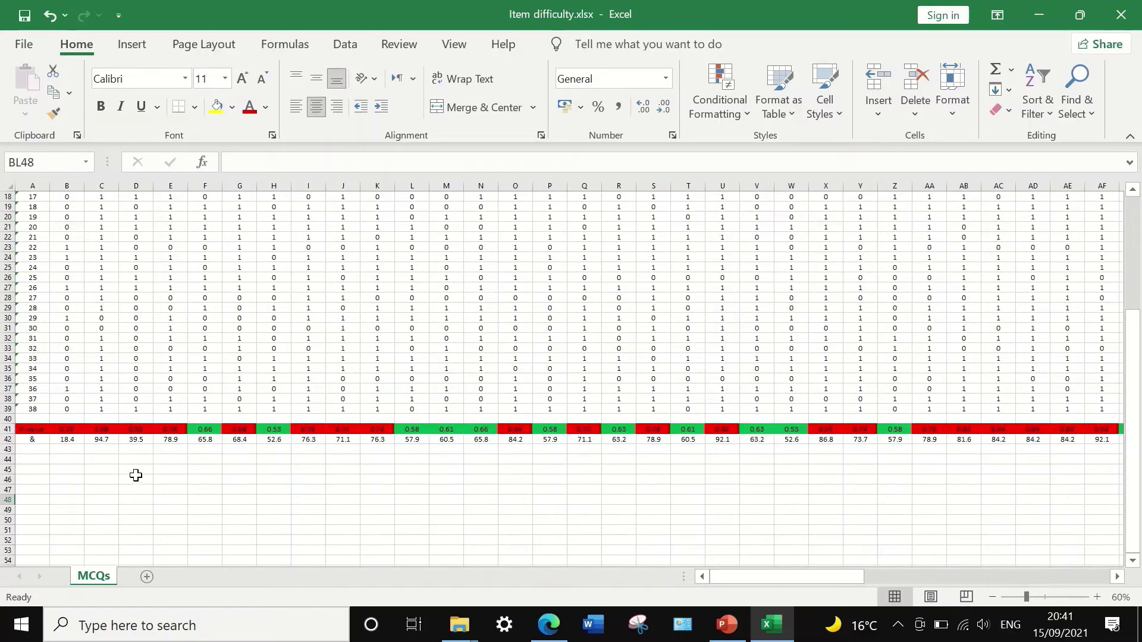
scroll(78, 456, up, 3)
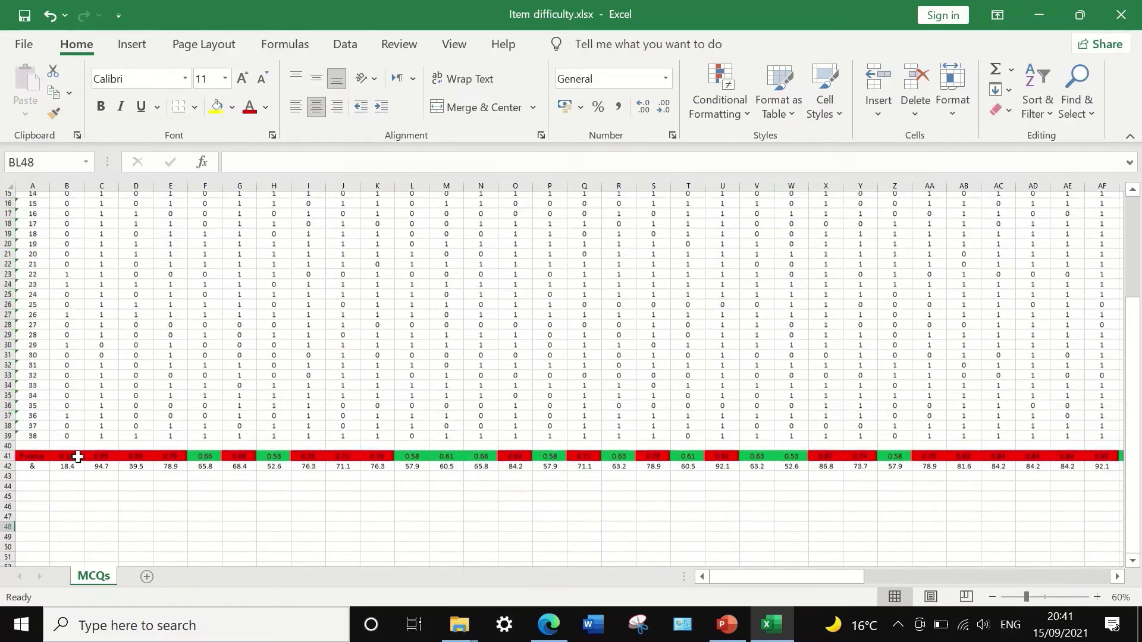
scroll(78, 456, down, 3)
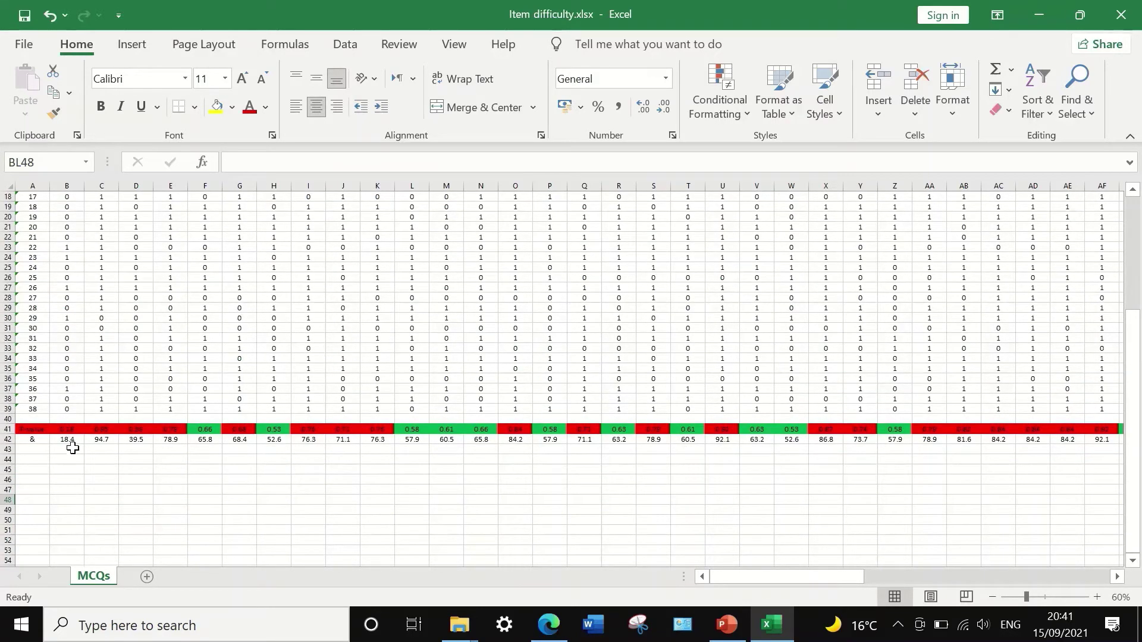
scroll(72, 452, up, 2)
scroll(72, 451, down, 3)
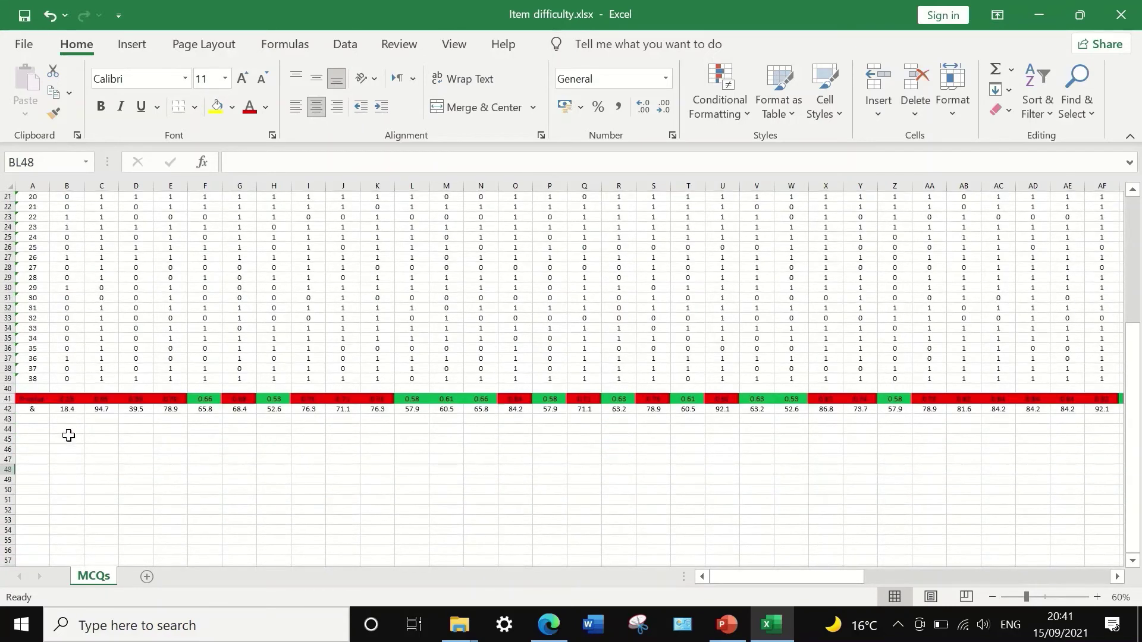
Examine individual percentages in row 42, from B42 to E42 and at AV42, AU42 and AM42, to judge each question's difficulty.
click(68, 409)
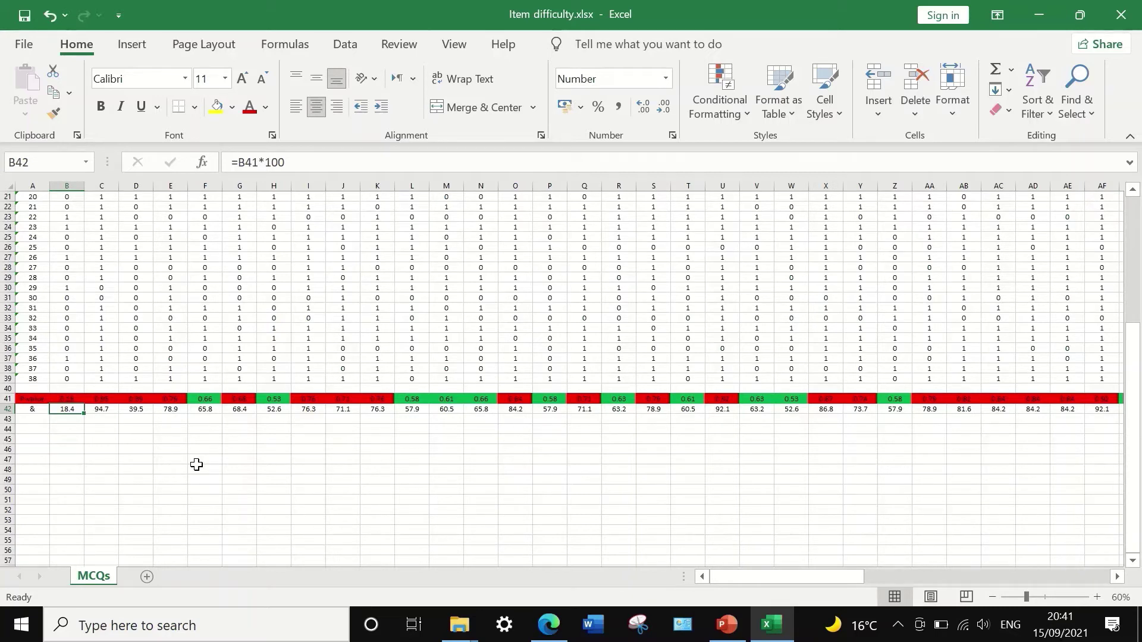
drag(803, 578, 722, 553)
click(99, 408)
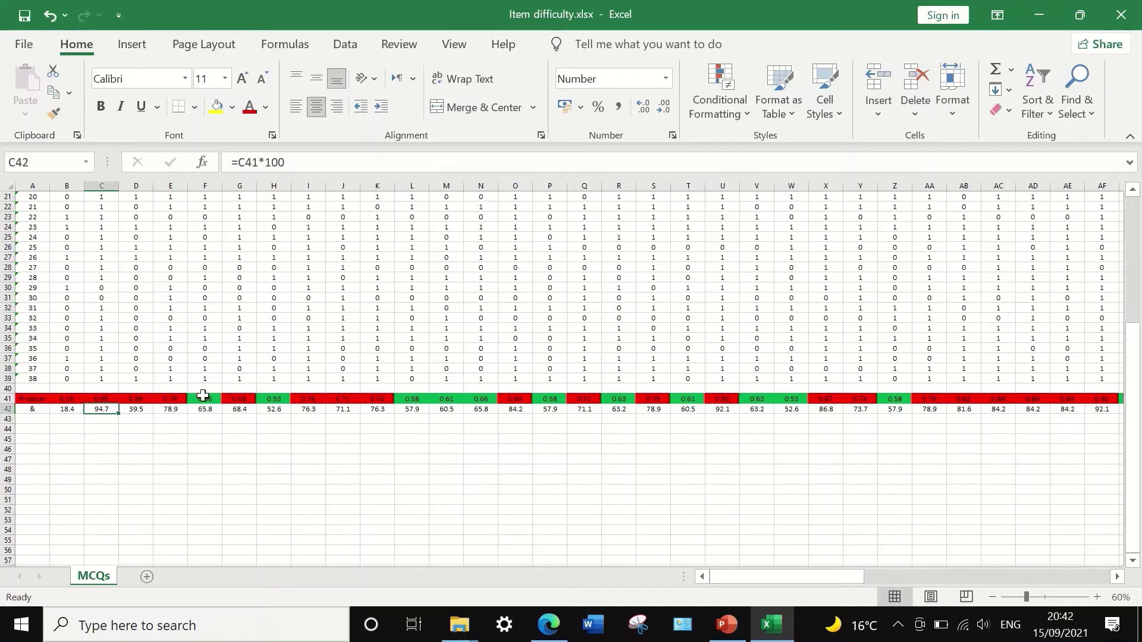
click(139, 410)
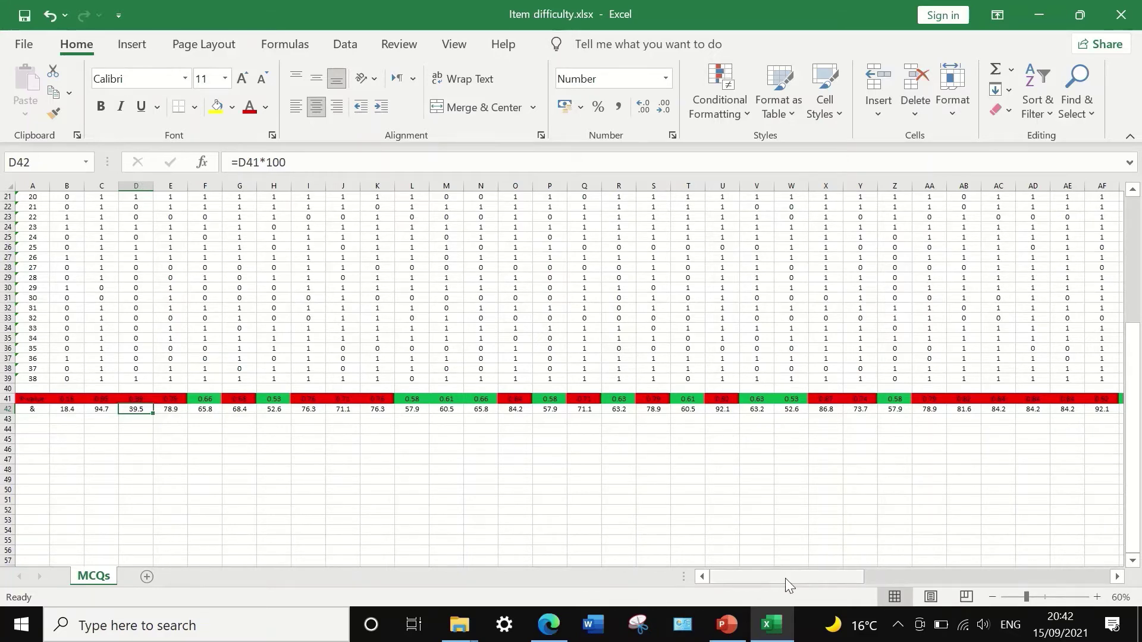
drag(787, 578, 146, 419)
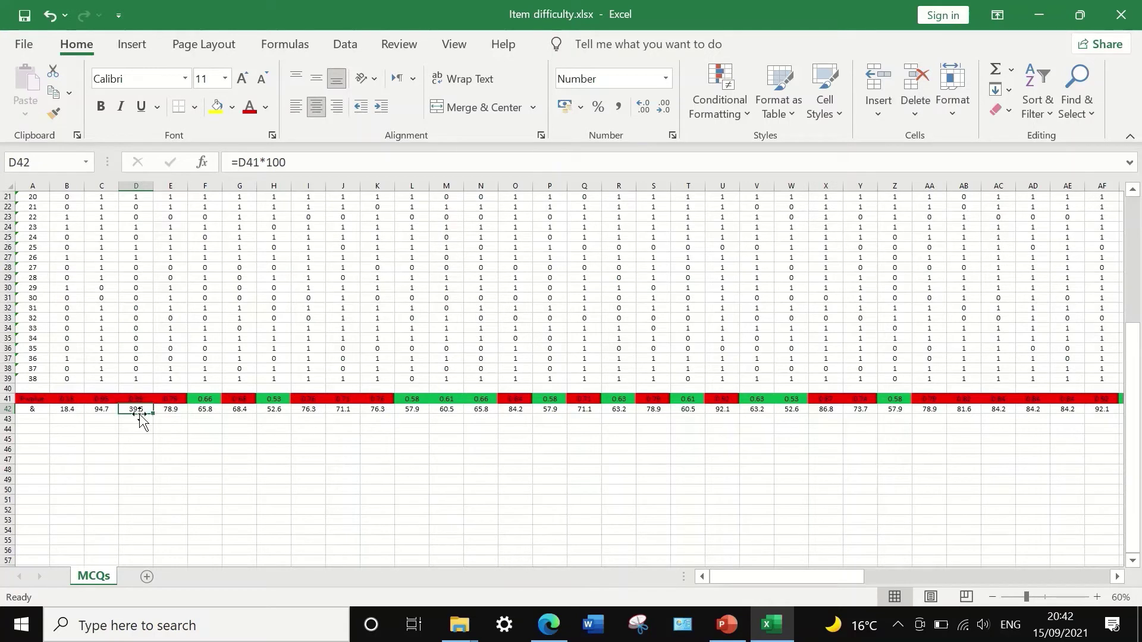
click(169, 408)
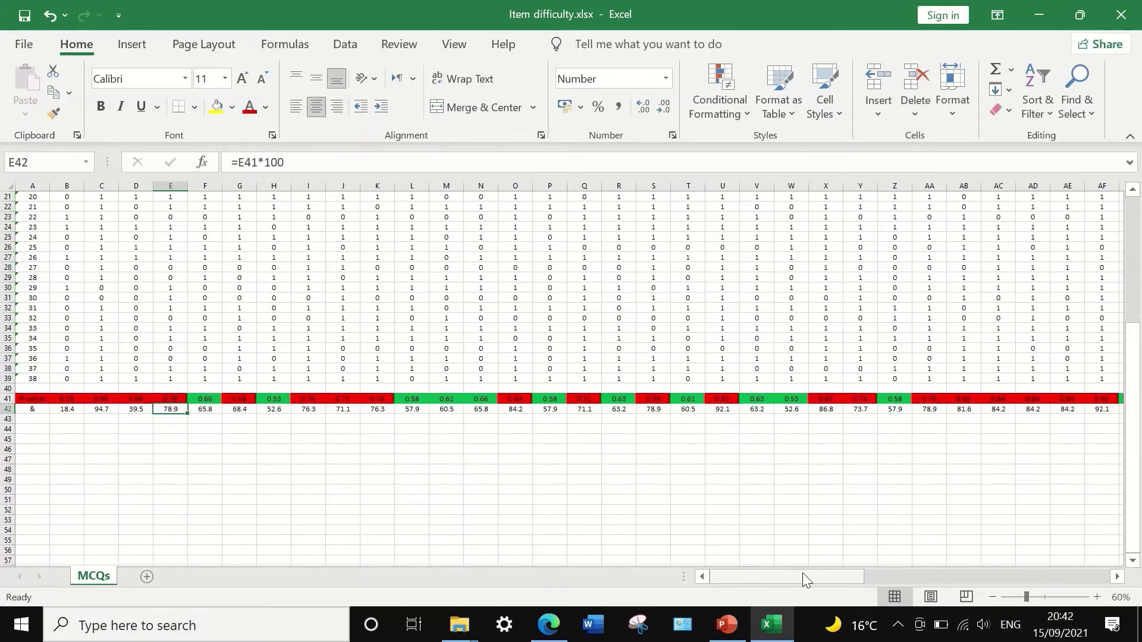
drag(801, 573, 852, 568)
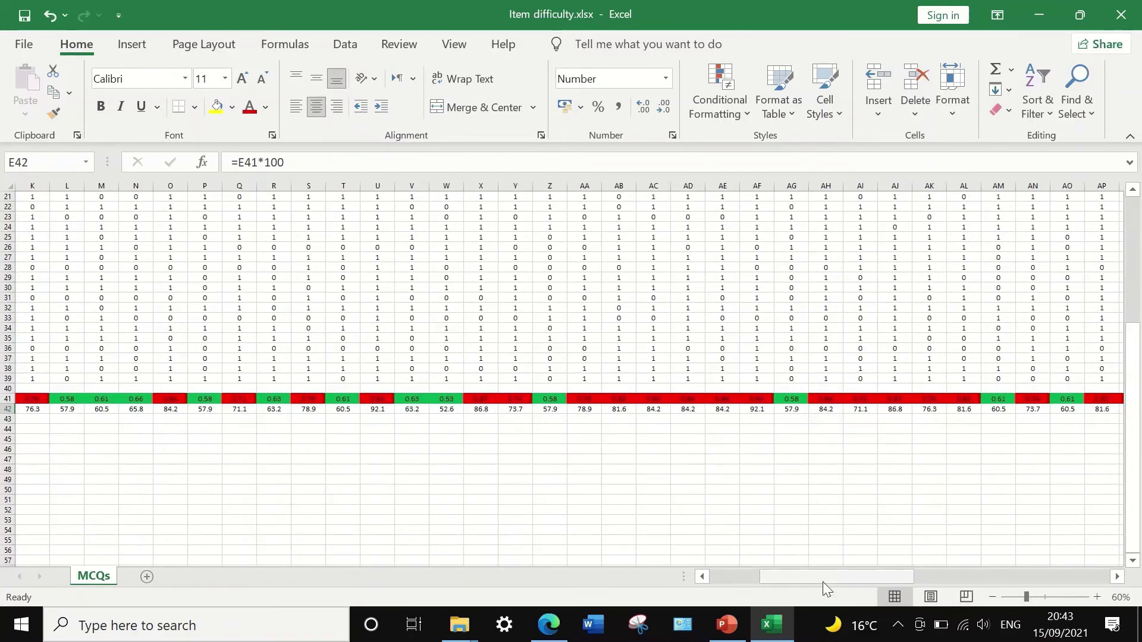
drag(823, 581, 878, 563)
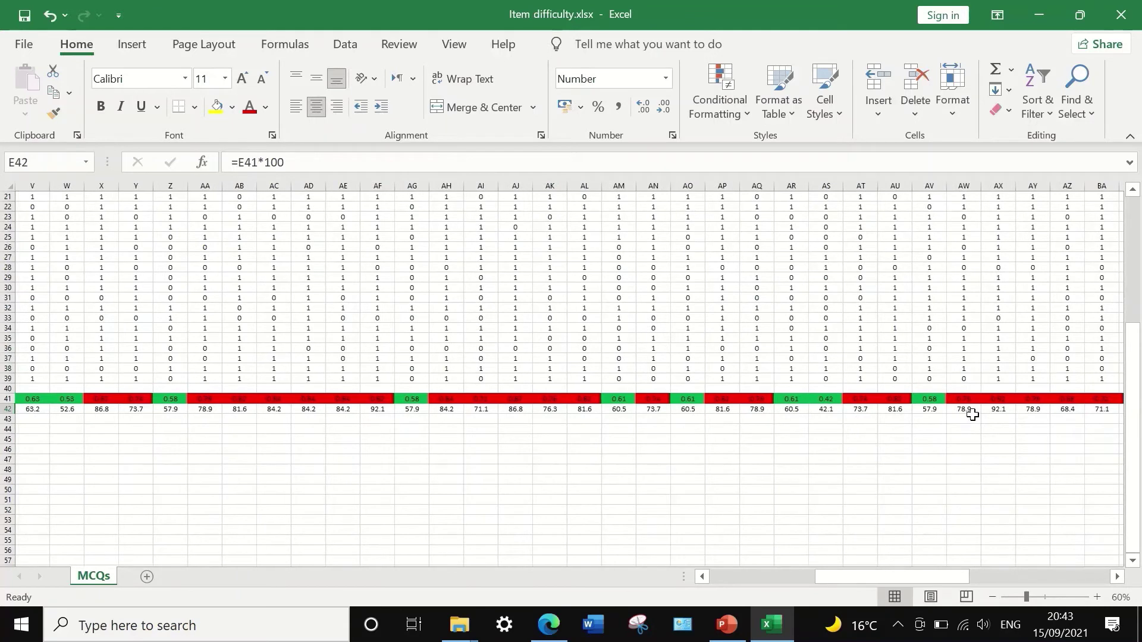
click(929, 412)
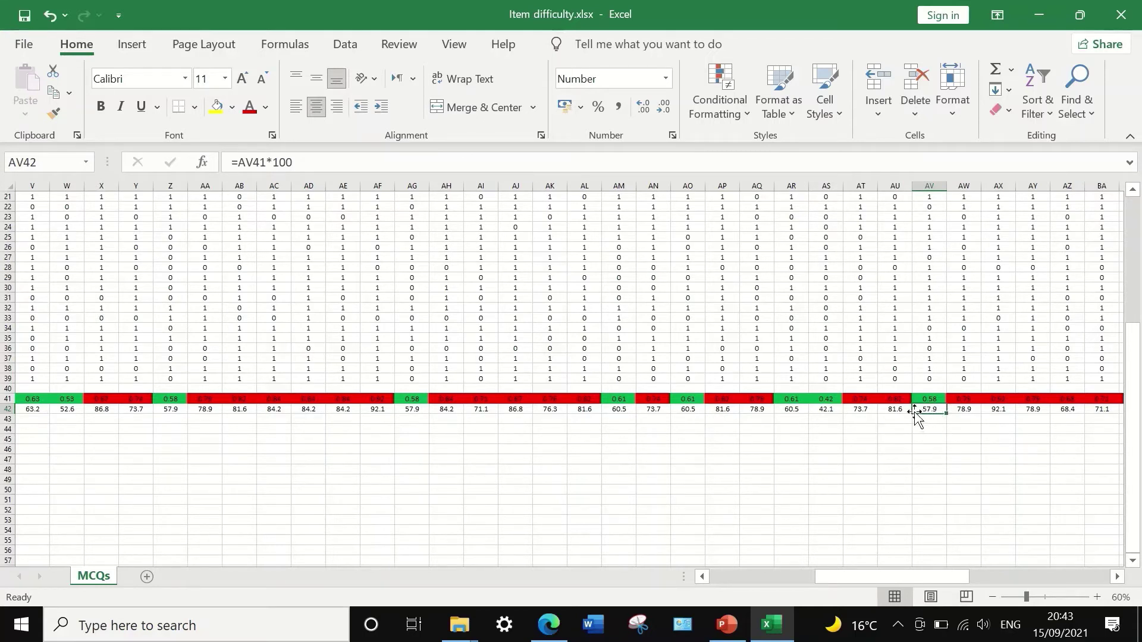
click(892, 414)
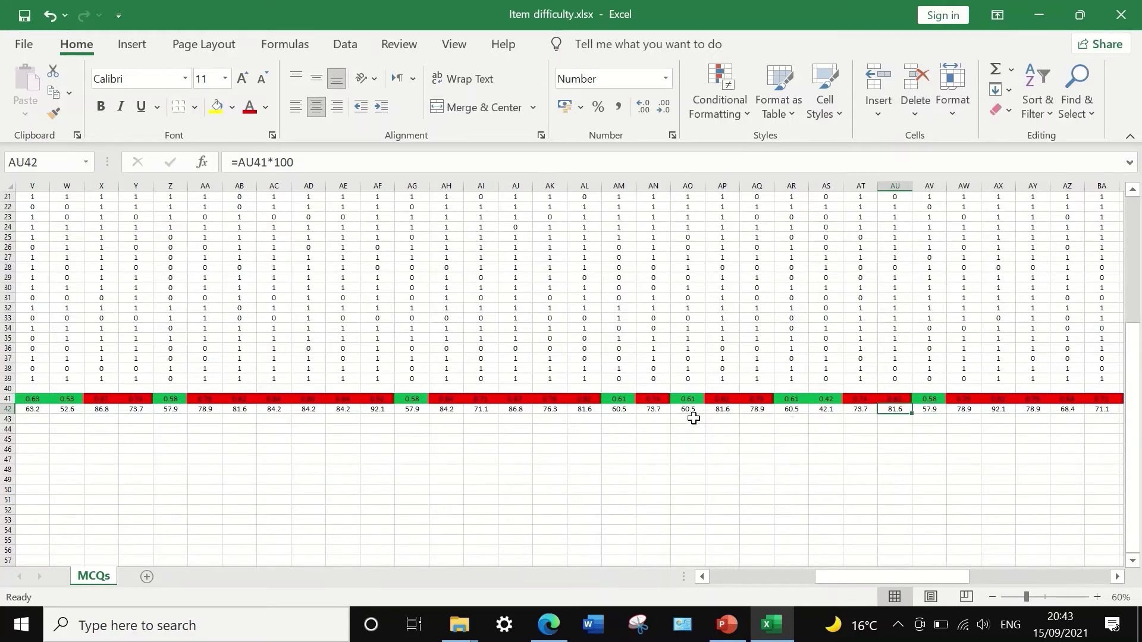
click(620, 410)
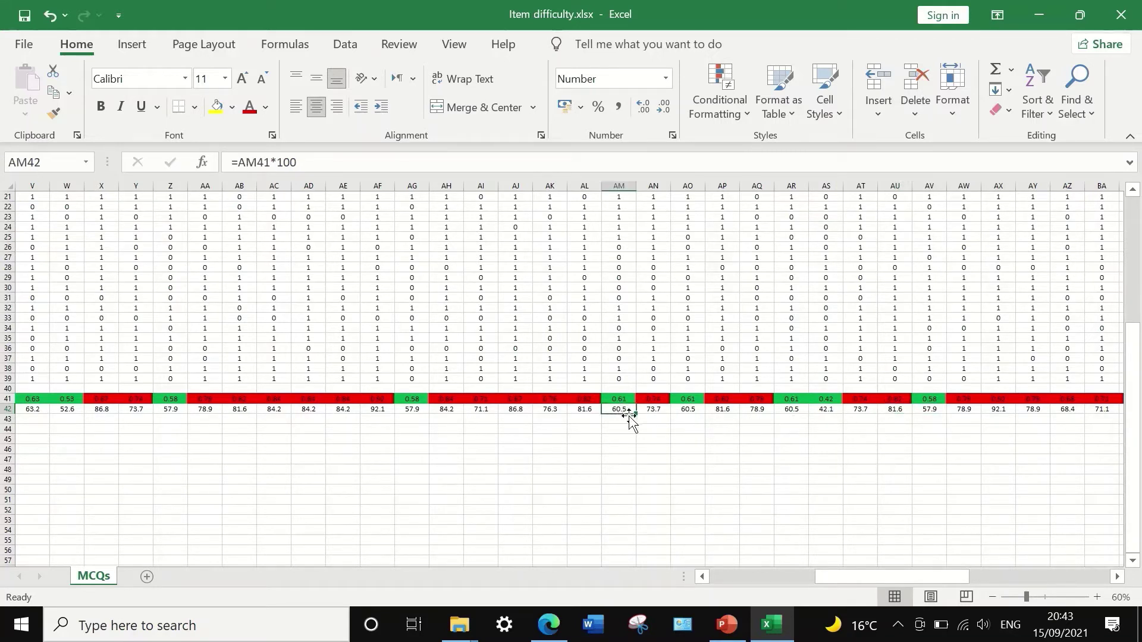
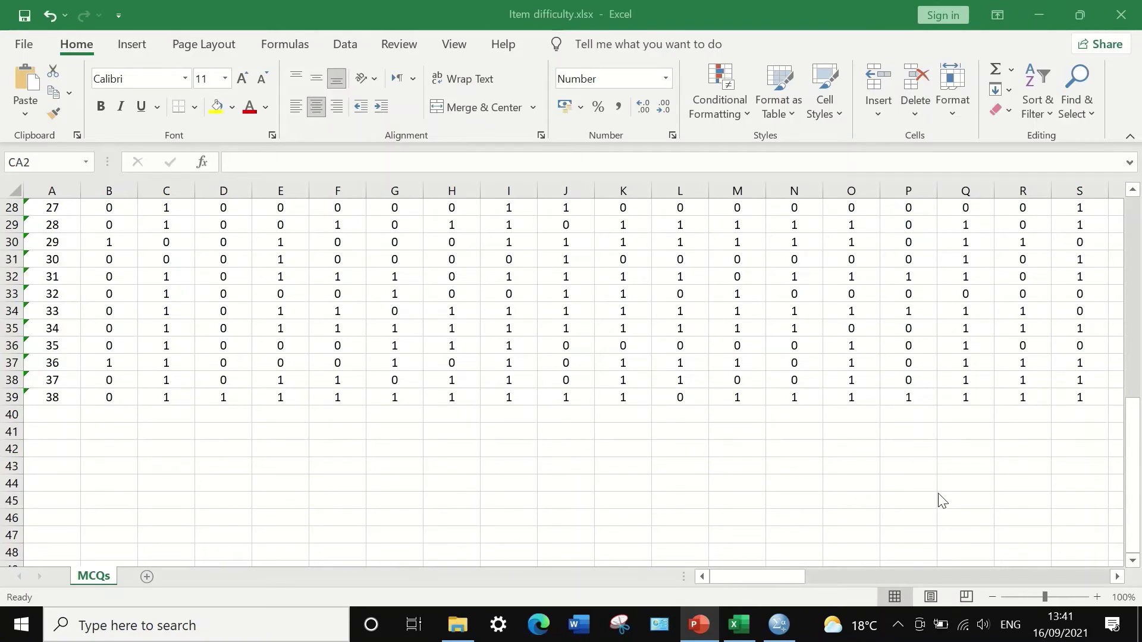
Copy the range B1:BY39, covering the Q1 to Q76 headers and all the response scores below them.
scroll(948, 476, up, 9)
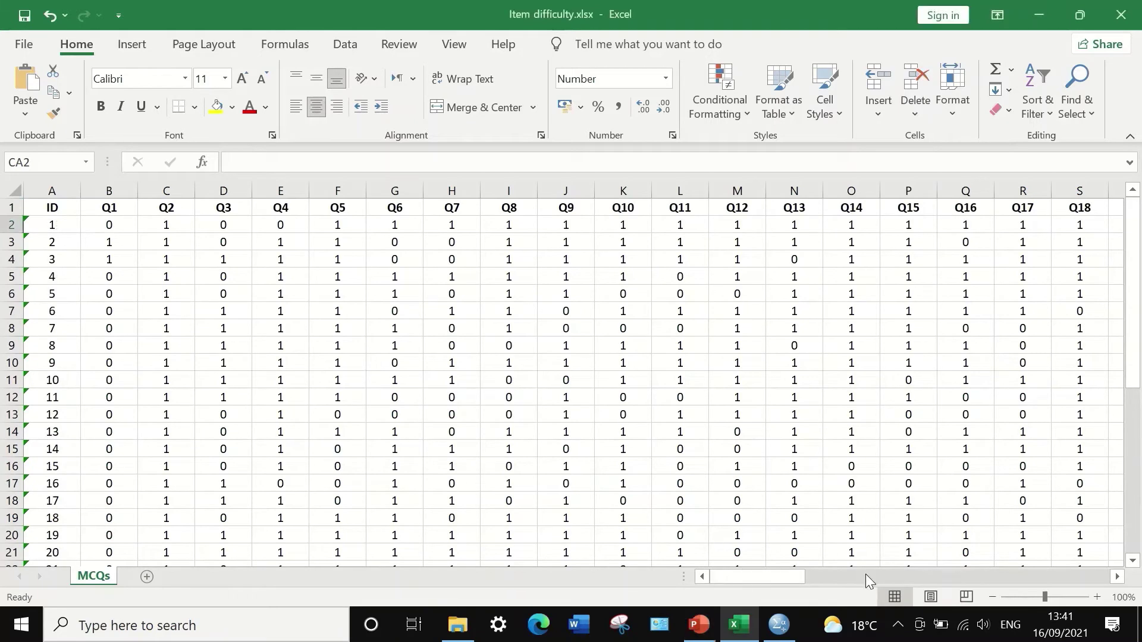
drag(801, 574, 726, 569)
click(115, 208)
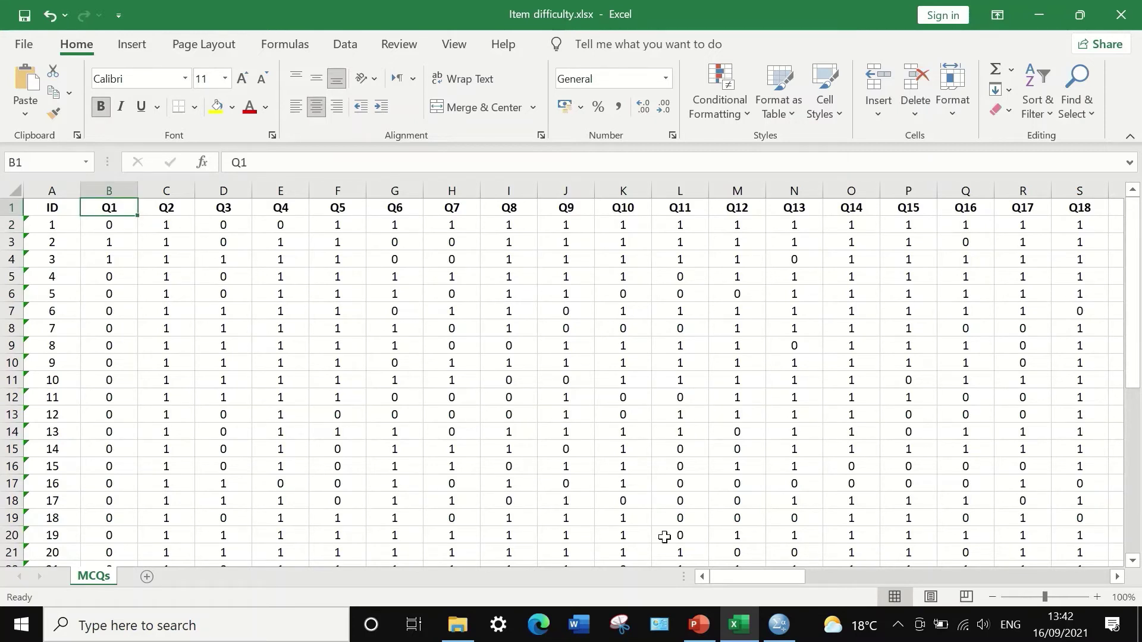
drag(769, 576, 1070, 563)
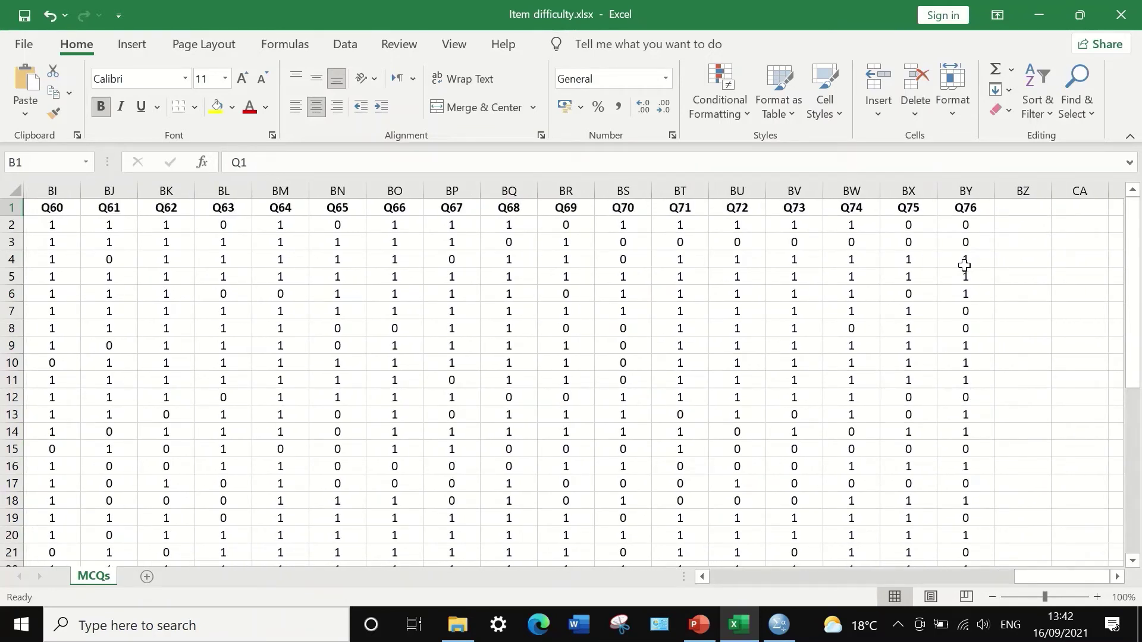
shift+click(958, 212)
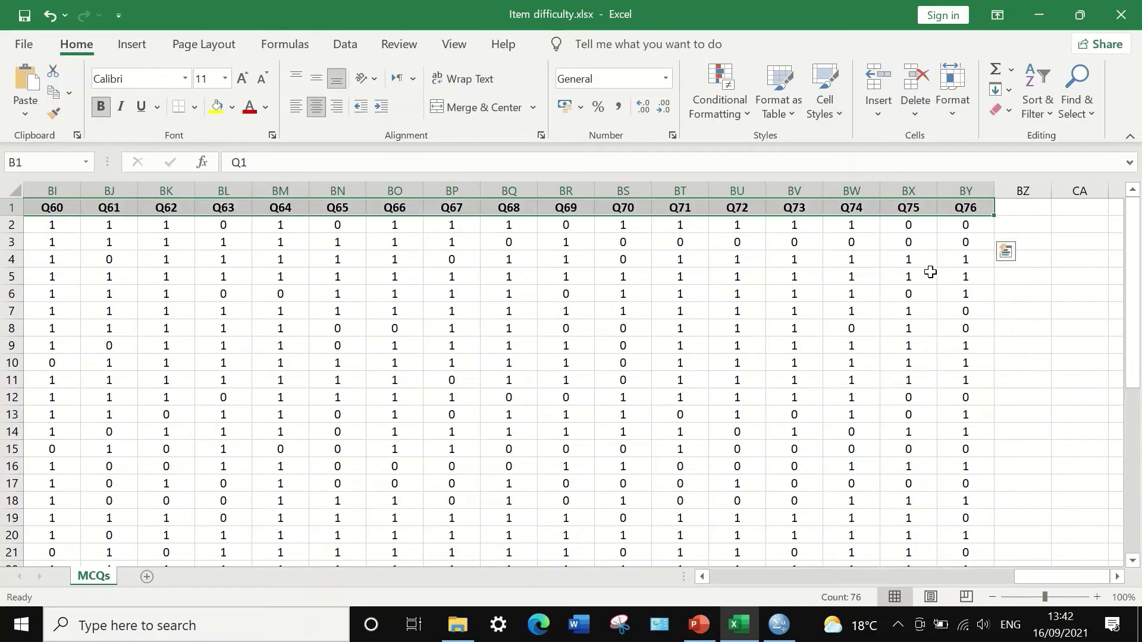
drag(1066, 570, 748, 550)
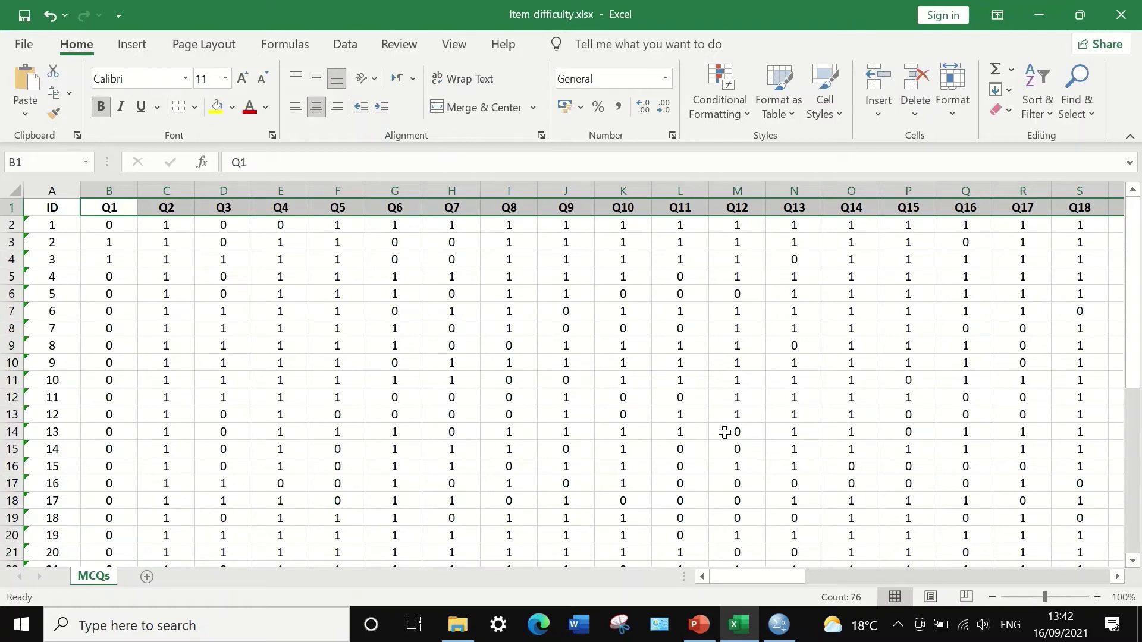
key(ctrl+shift+End)
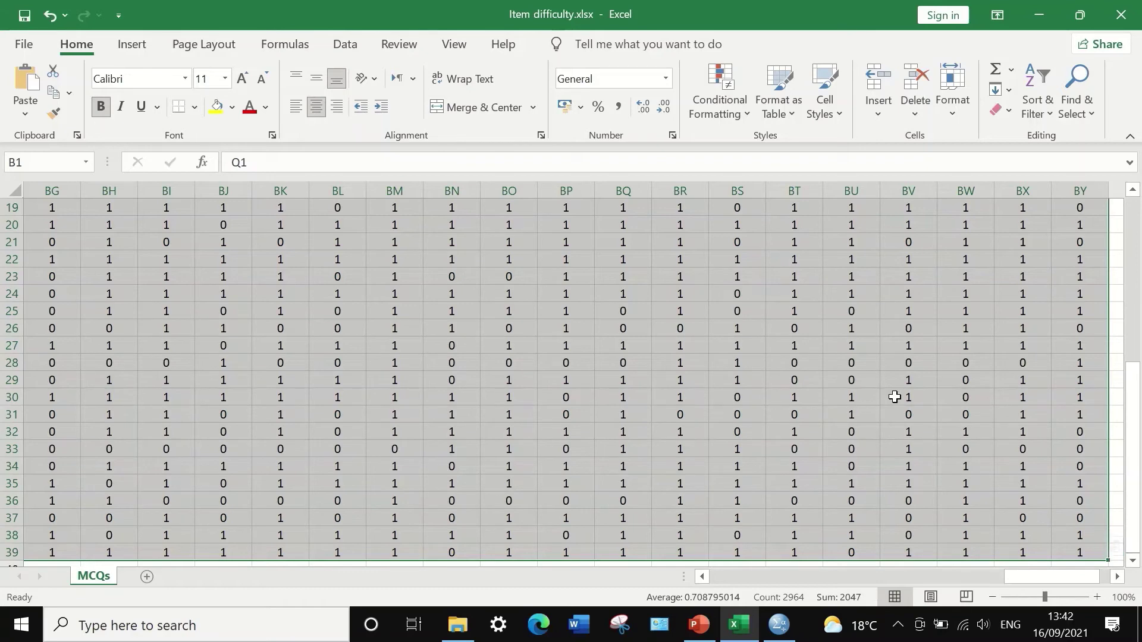
scroll(741, 351, up, 6)
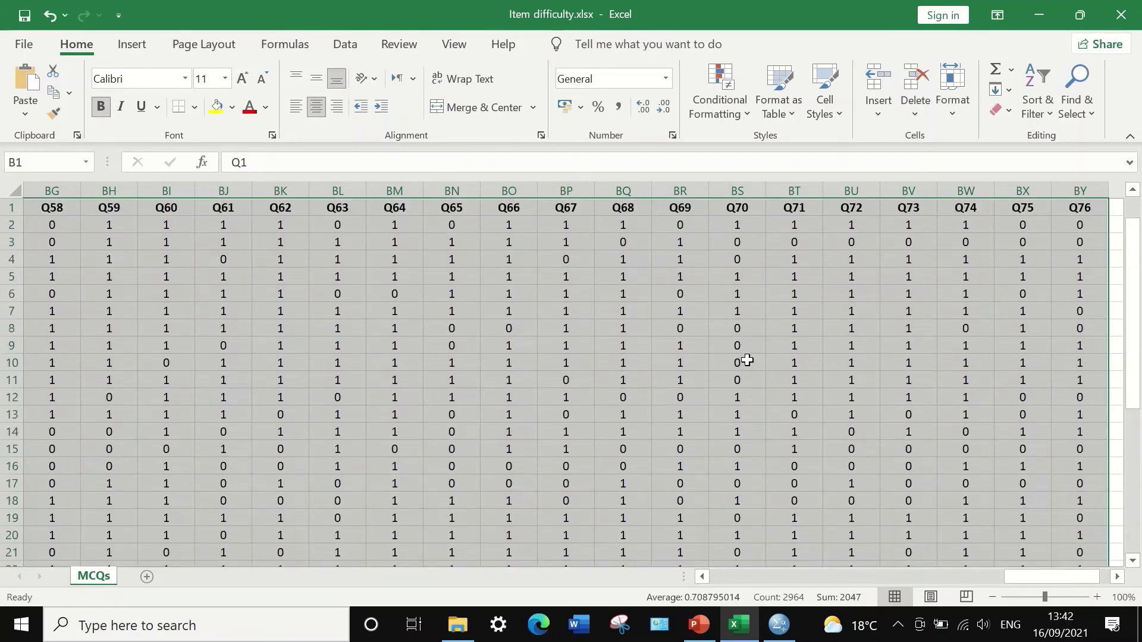
drag(1032, 576, 648, 511)
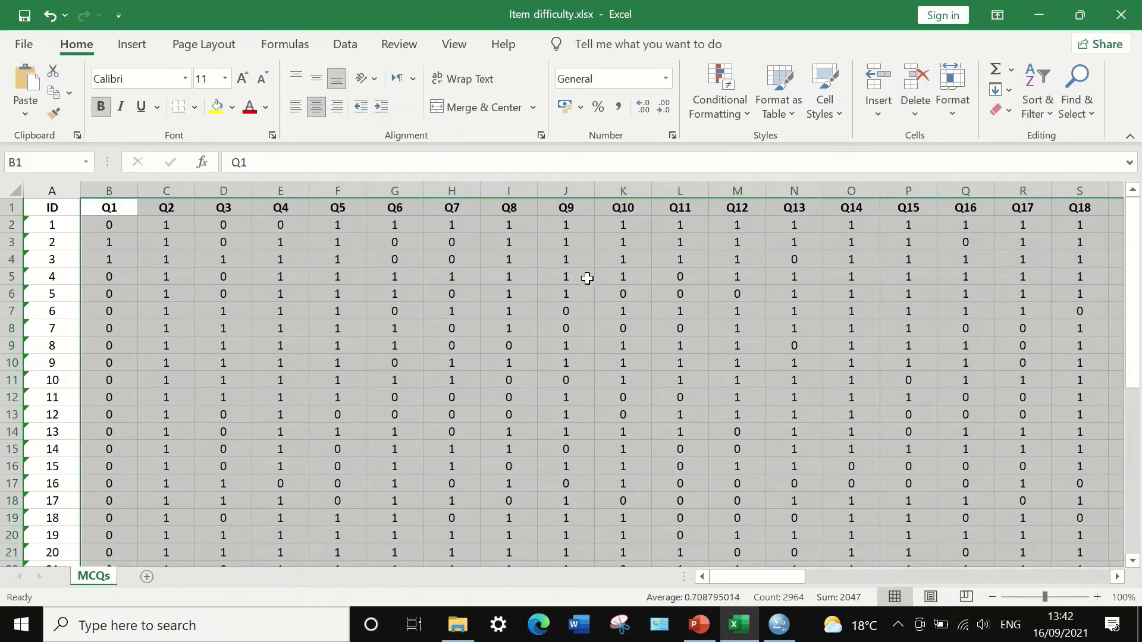
right_click(587, 278)
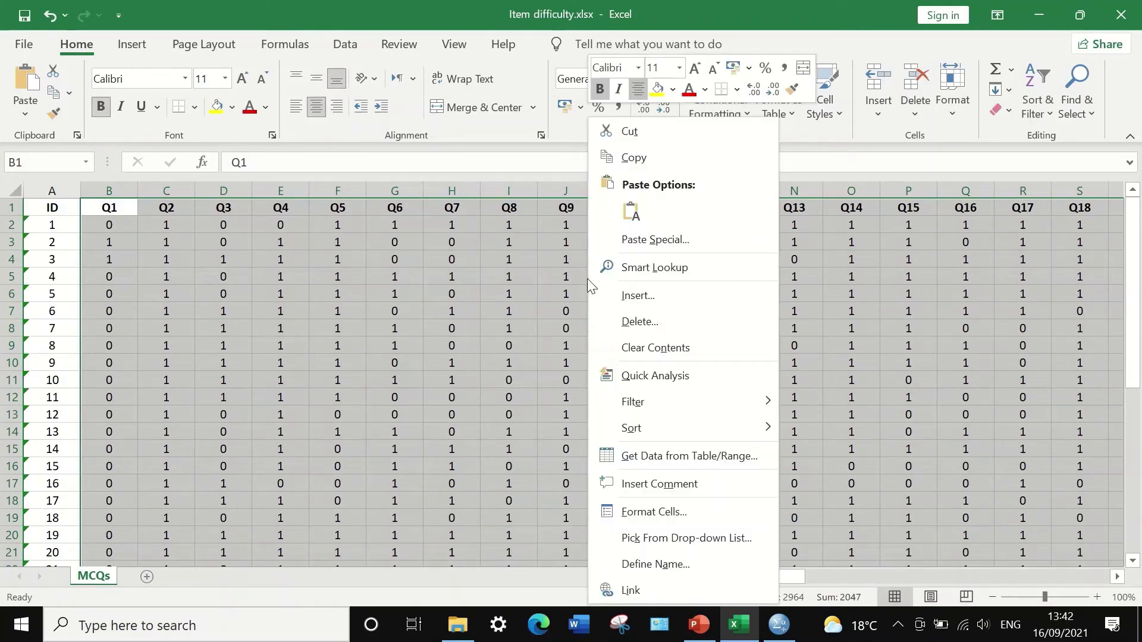
click(654, 158)
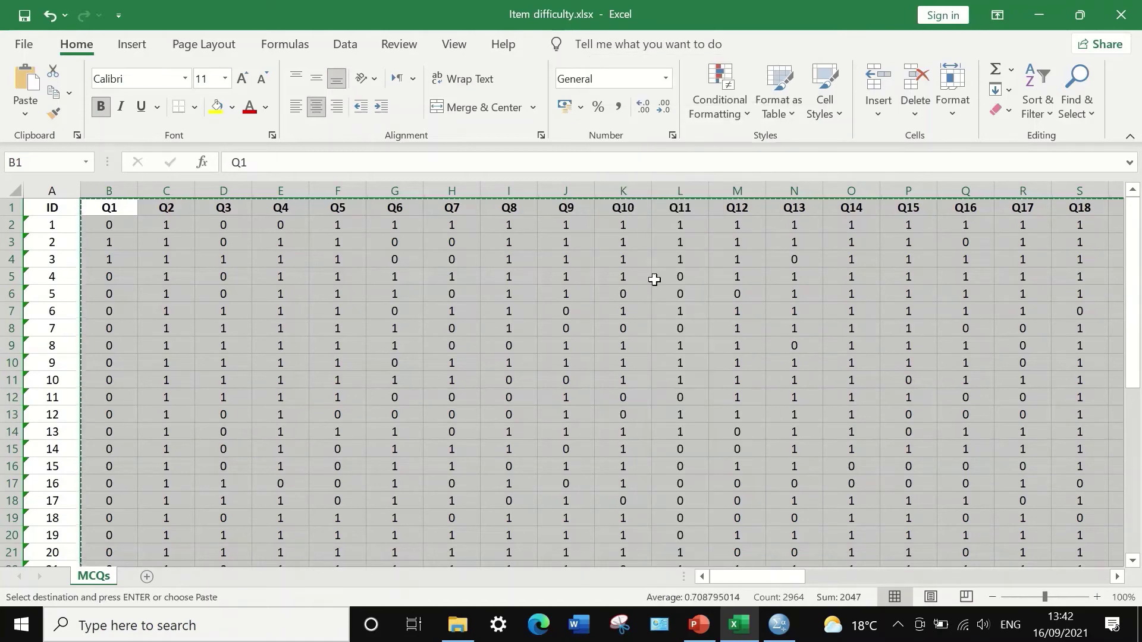
Switch to SPSS and paste the copied question data into the first cell of the empty dataset.
click(777, 626)
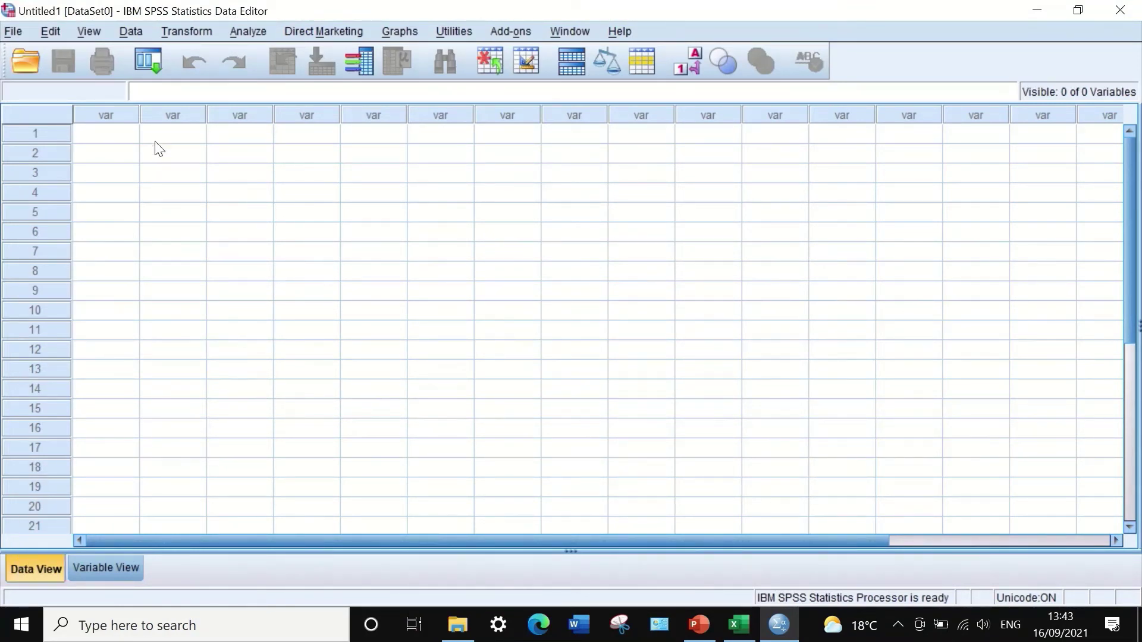
click(117, 138)
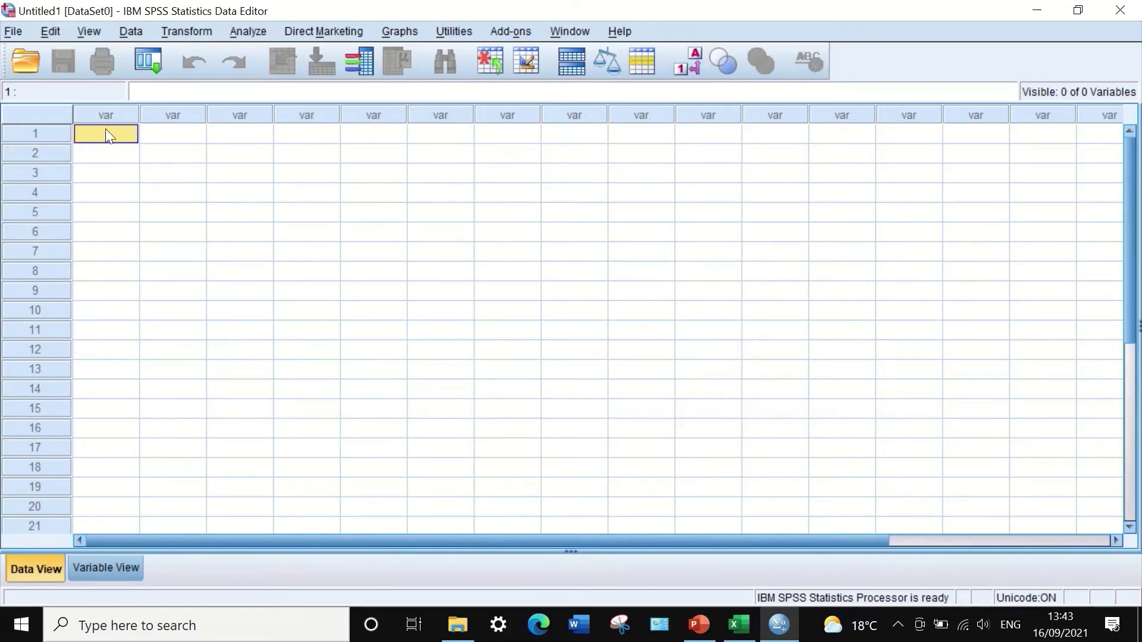
right_click(106, 130)
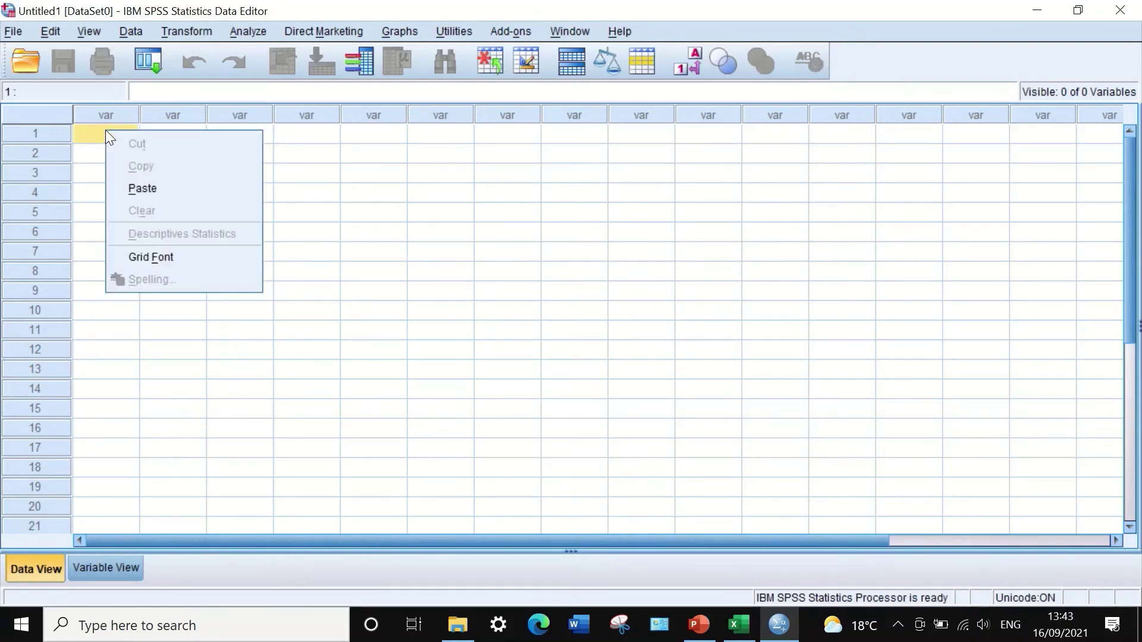
click(144, 188)
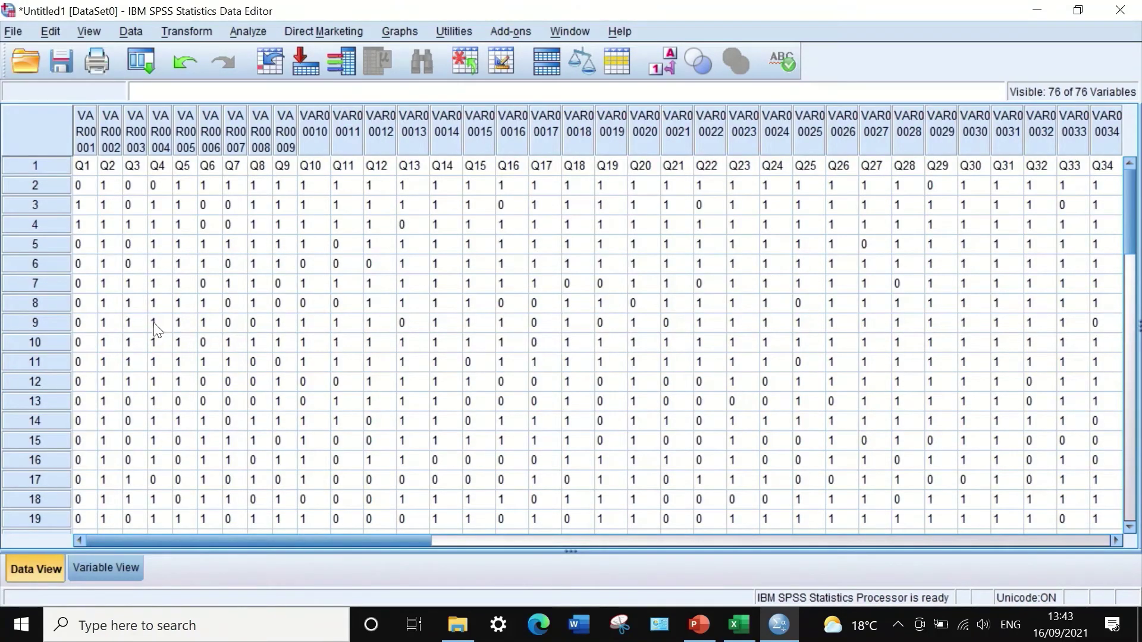
scroll(153, 327, down, 4)
scroll(153, 327, up, 4)
Delete the first case, which holds the Q1 to Q76 header labels, from the pasted dataset.
click(9, 161)
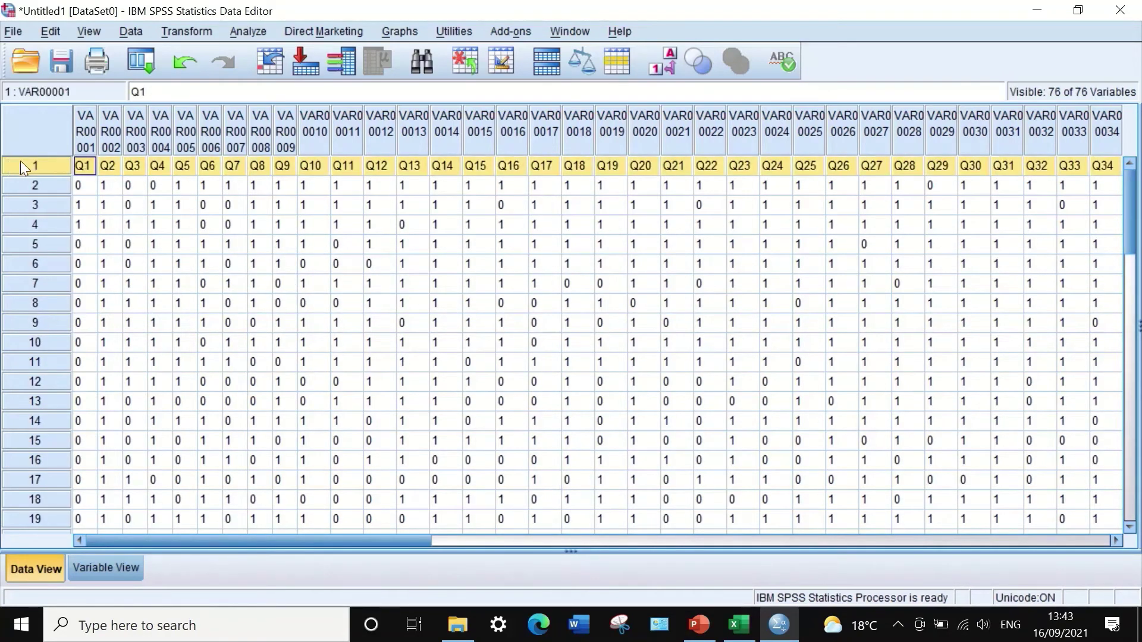
right_click(20, 161)
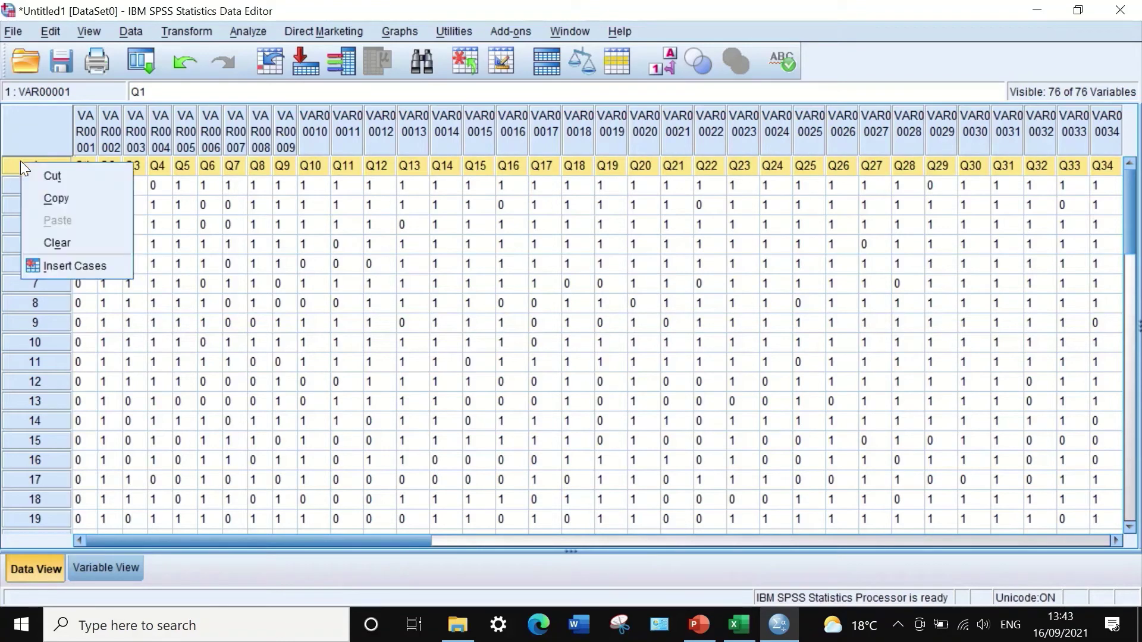
click(89, 240)
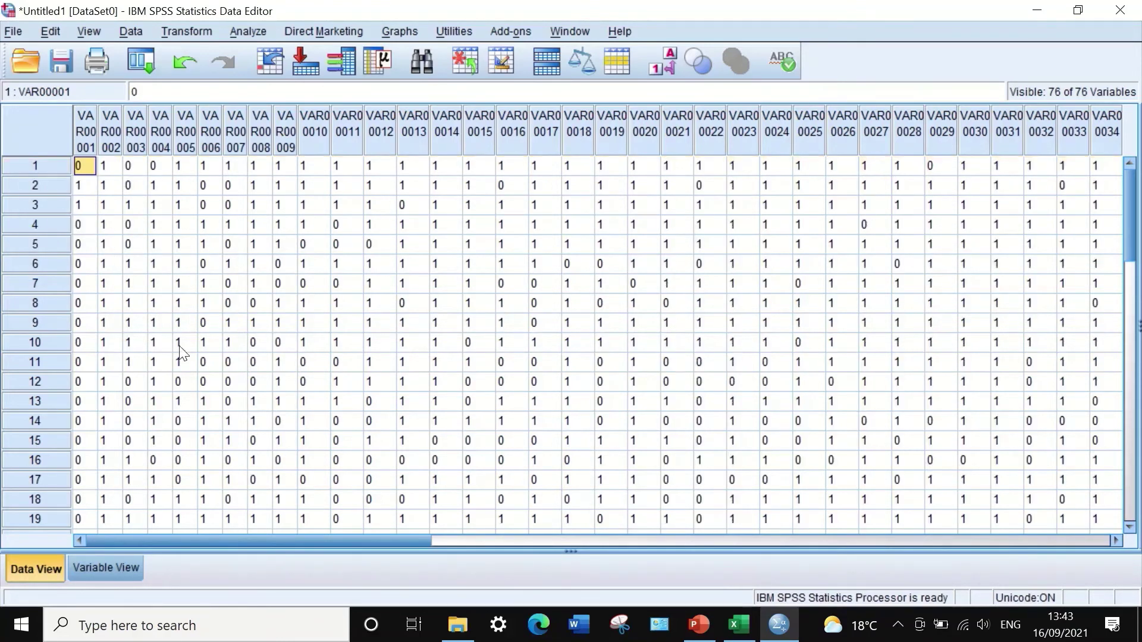
Display the variable definitions and inspect the type settings of VAR00001.
click(112, 568)
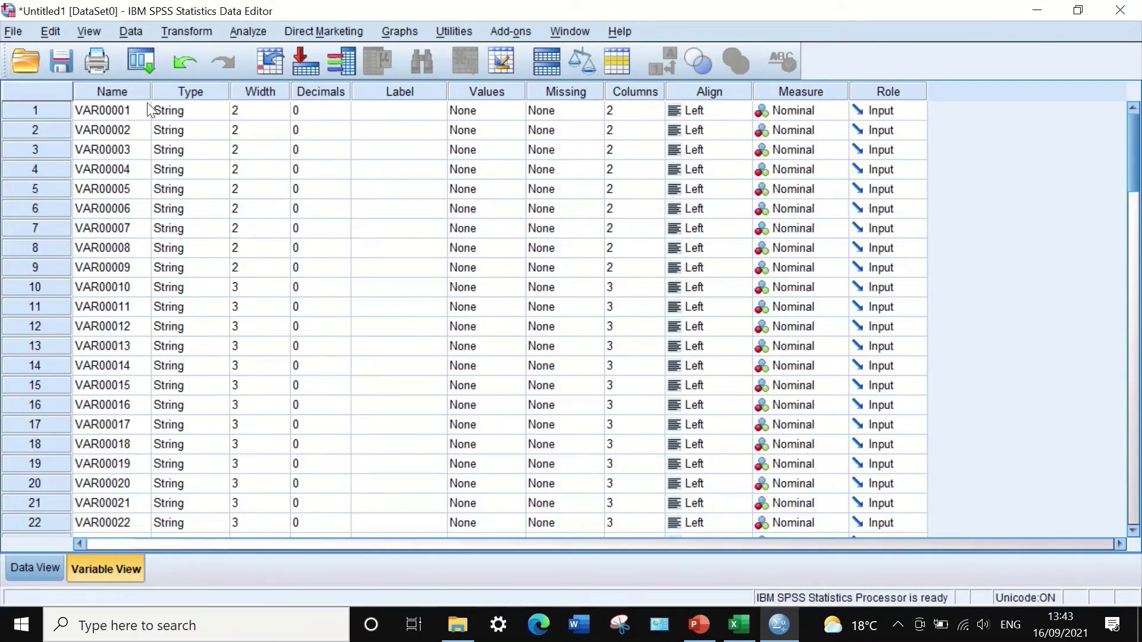
click(204, 114)
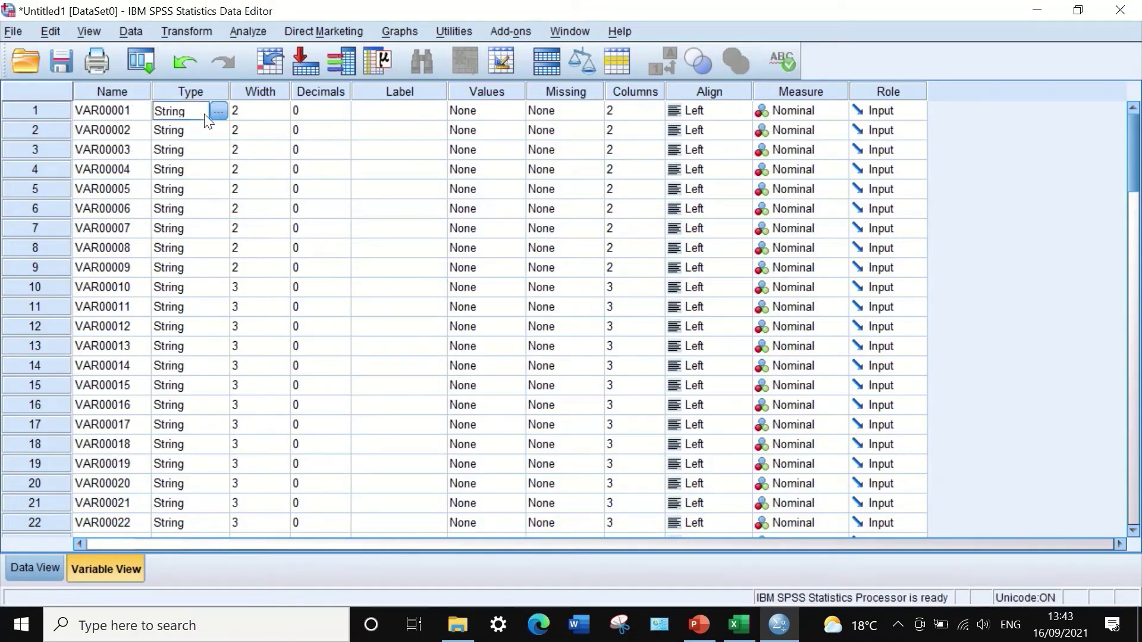
click(46, 562)
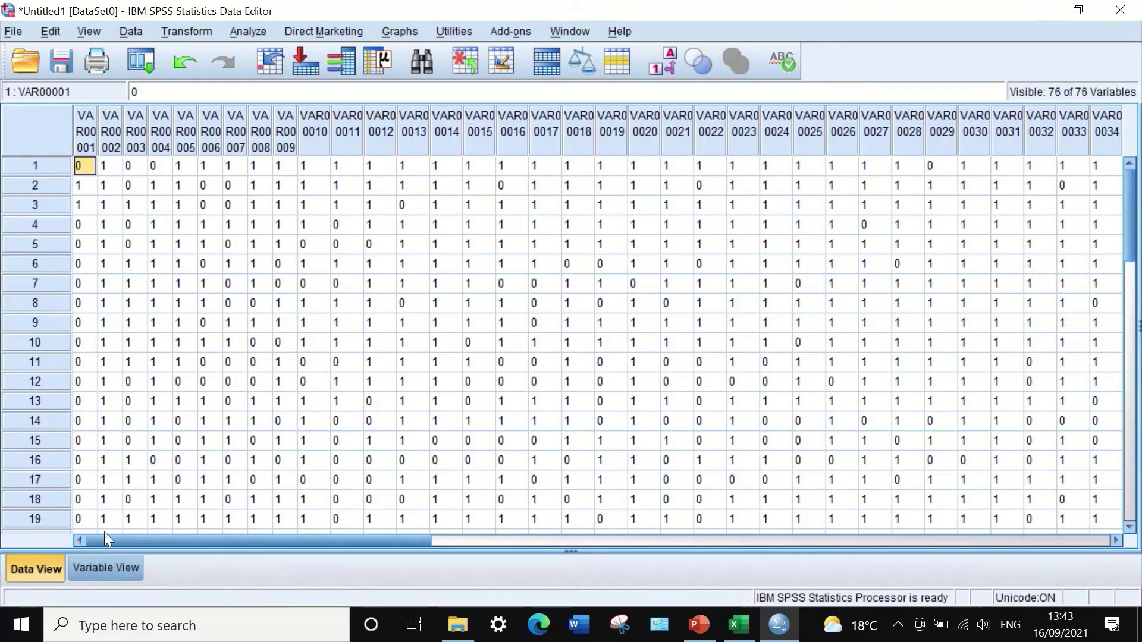
click(102, 561)
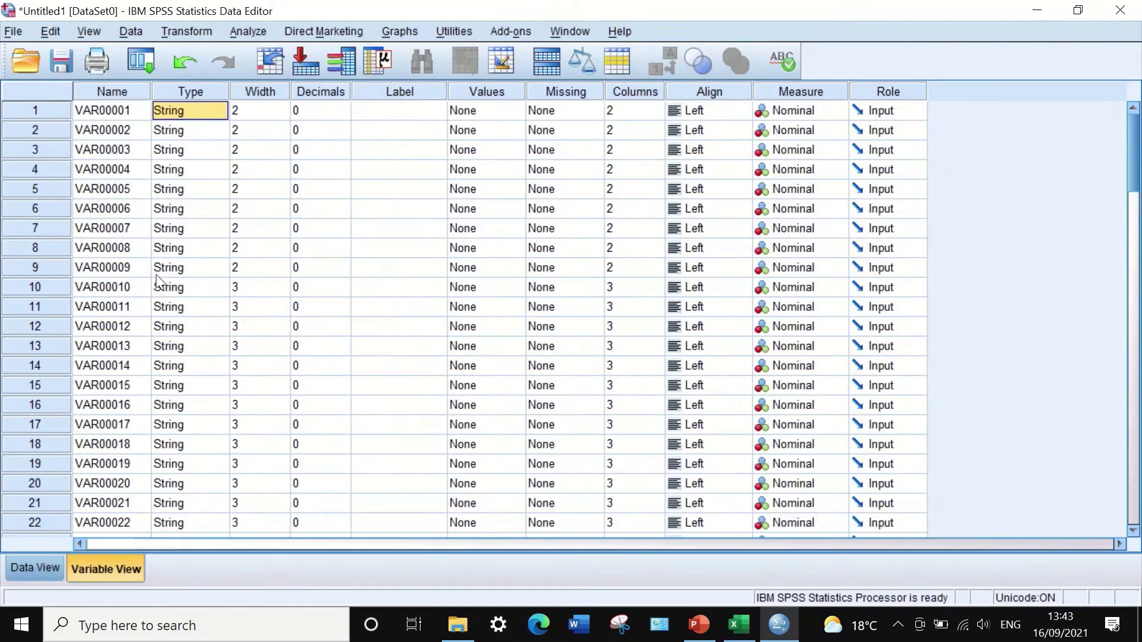
click(206, 109)
click(218, 108)
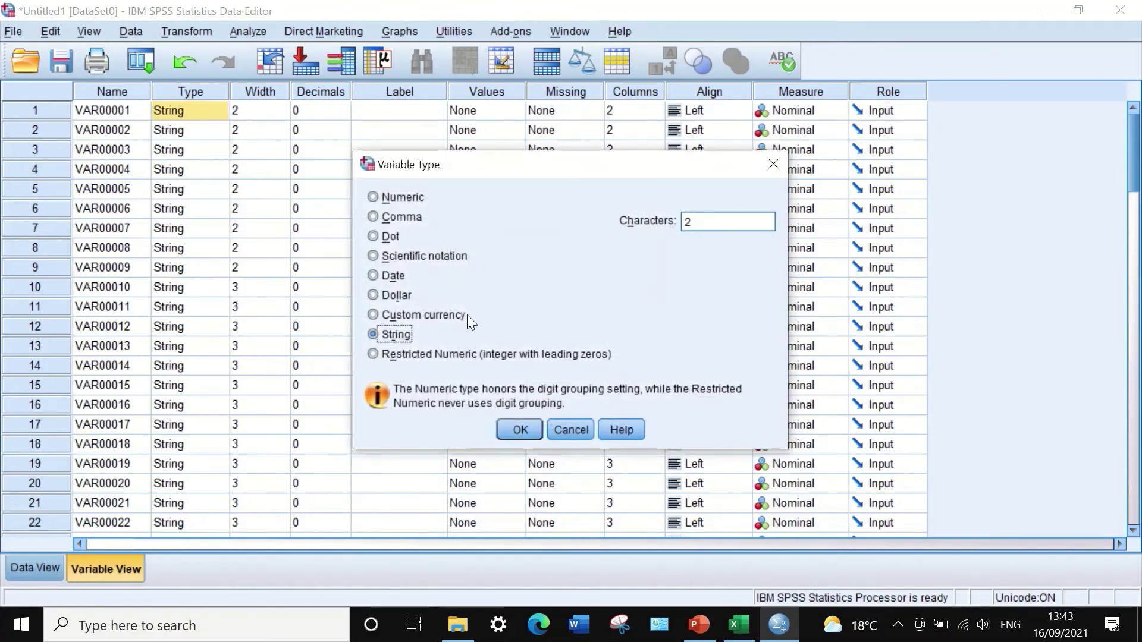
click(512, 430)
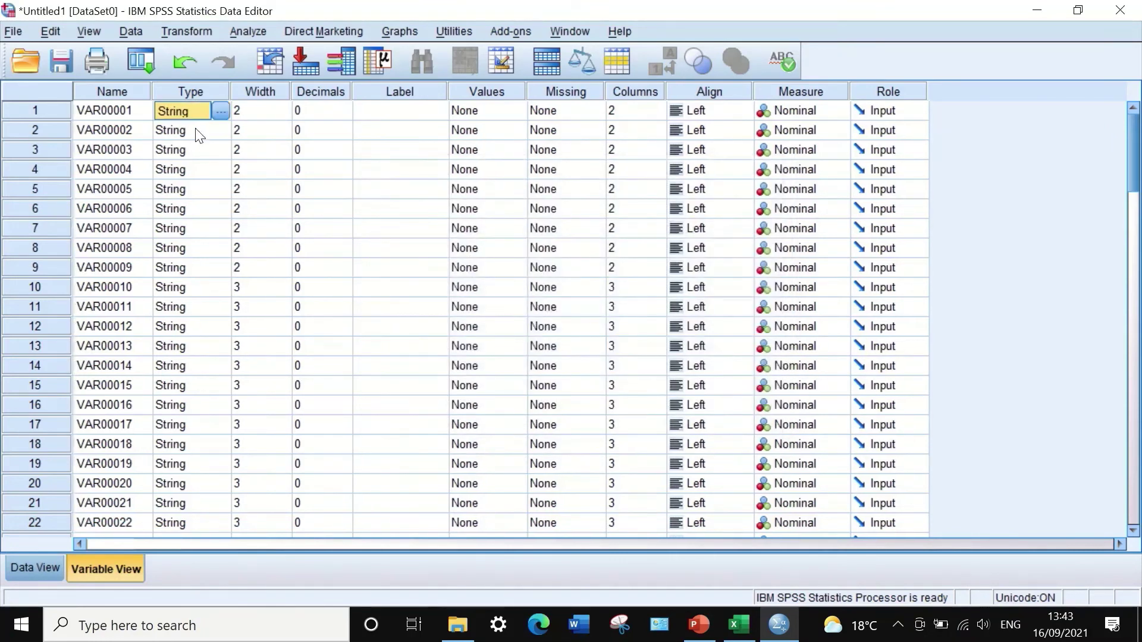
Change the type of VAR00002 and VAR00003 to Numeric, keeping width 2 and 0 decimal places.
click(186, 132)
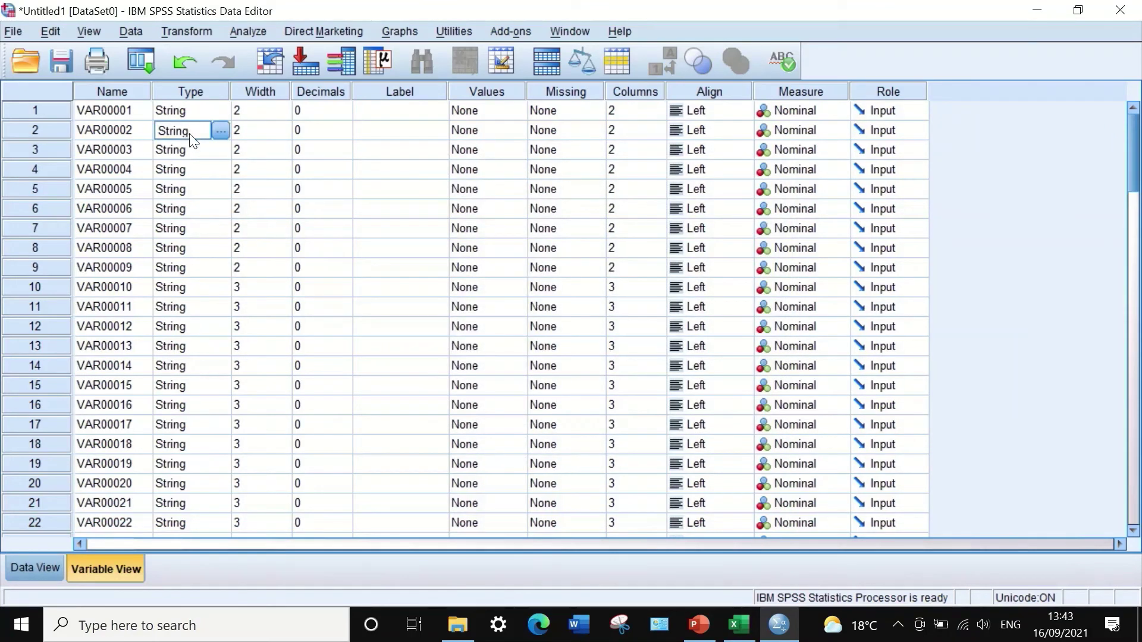
click(220, 131)
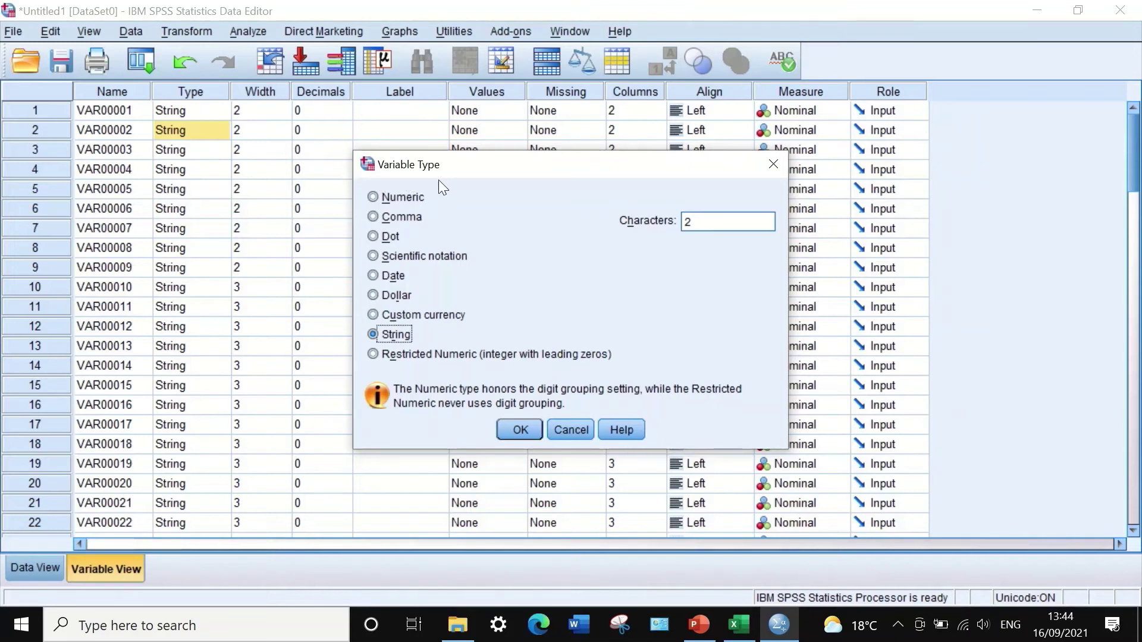
click(404, 198)
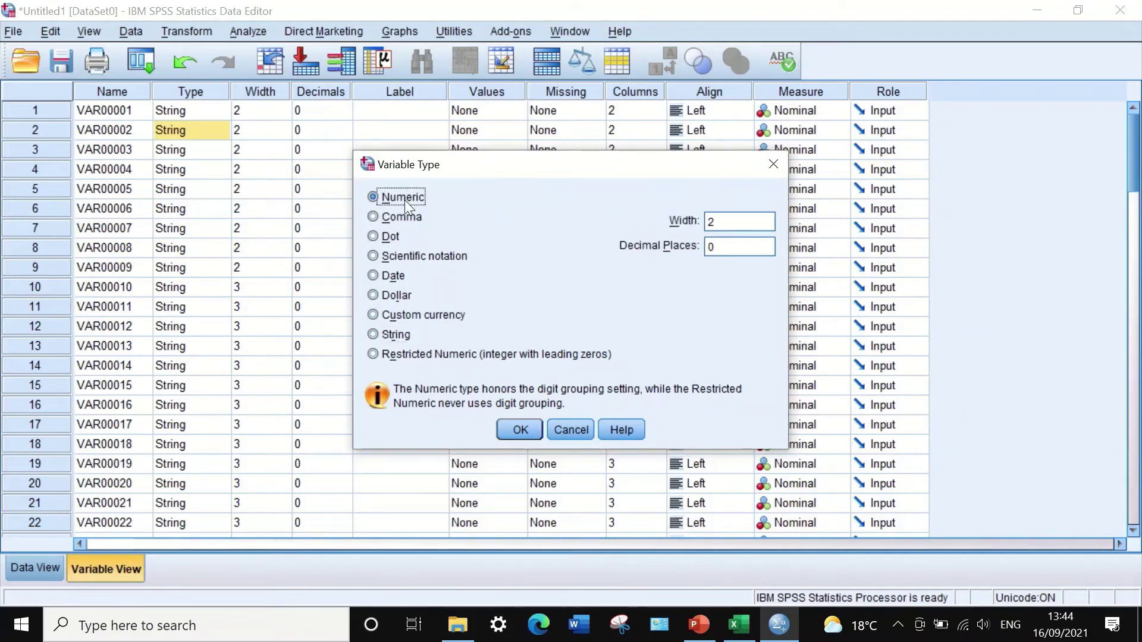
click(521, 430)
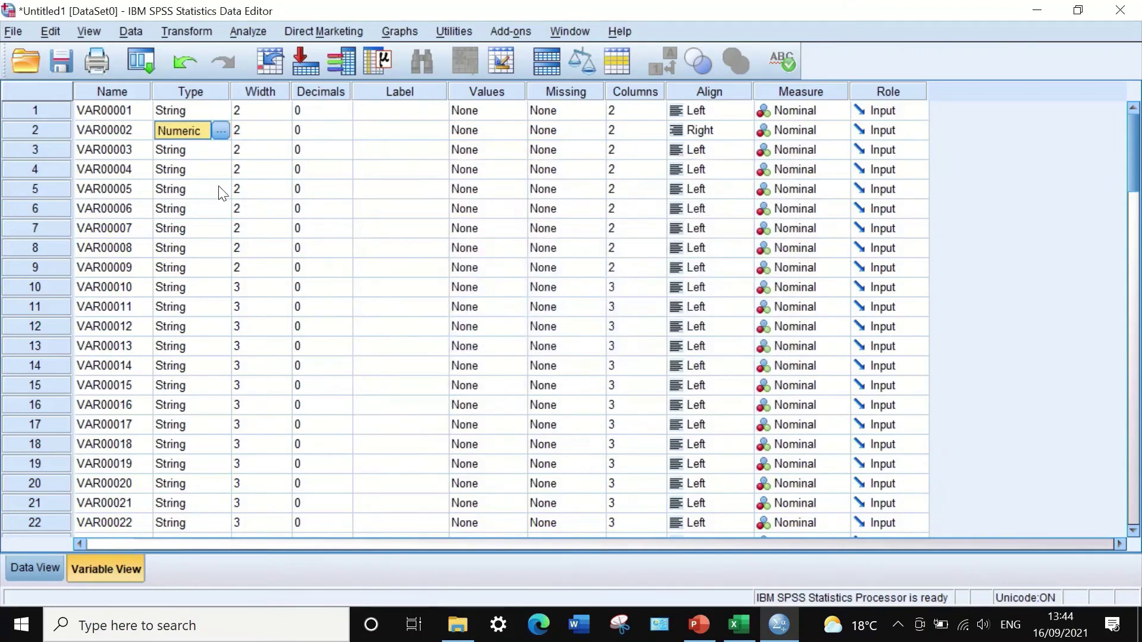
click(189, 152)
click(220, 152)
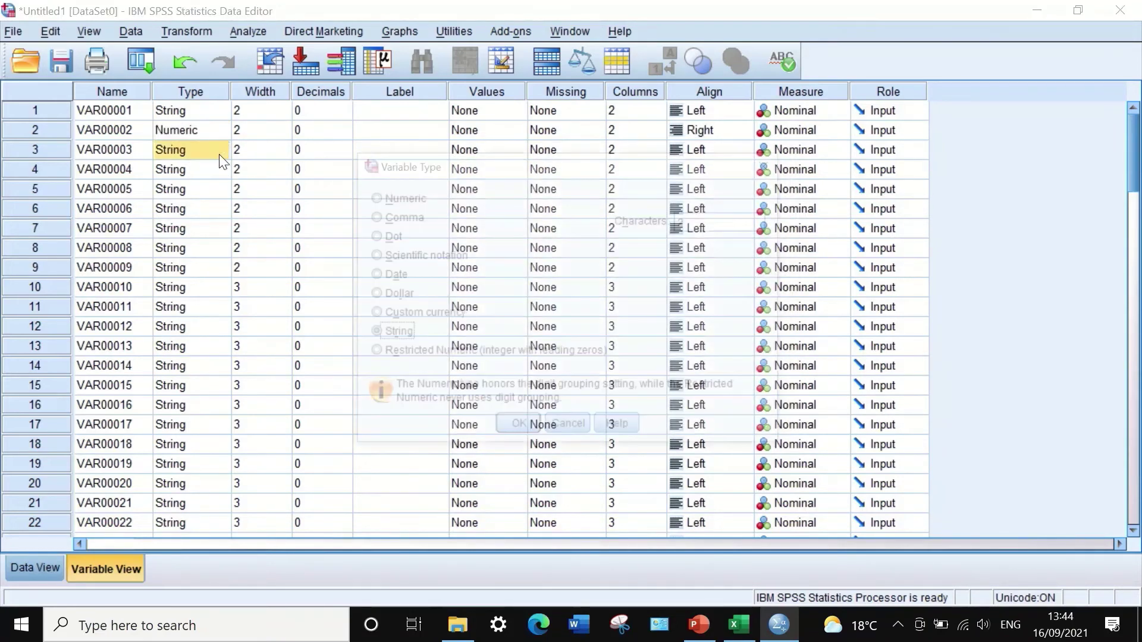
click(385, 196)
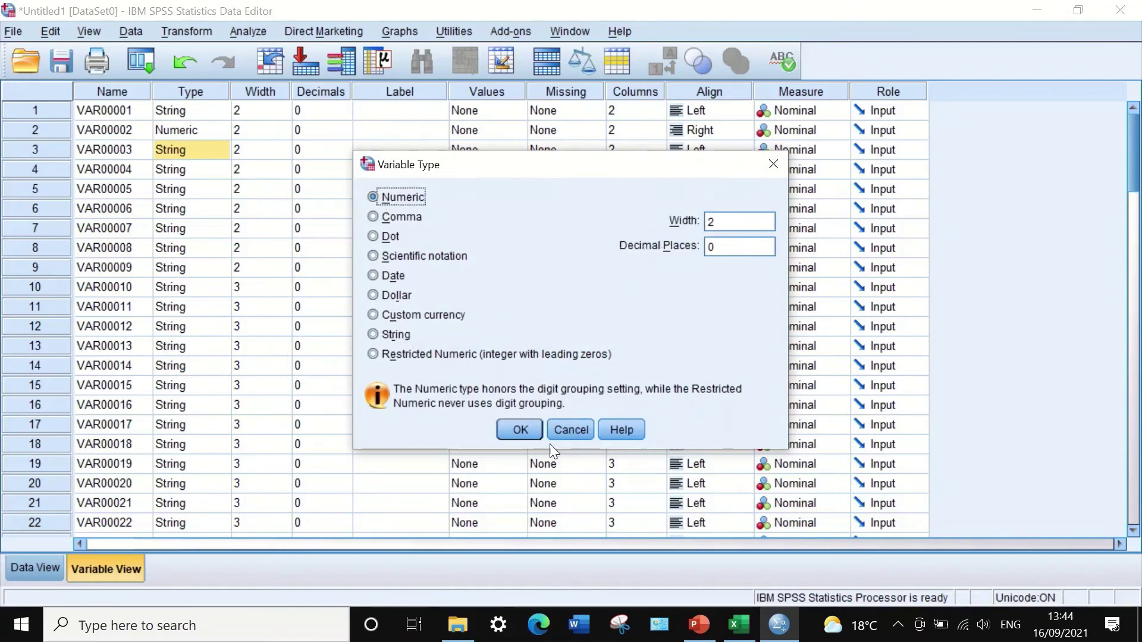
click(516, 424)
Change the type of VAR00001 to Numeric with width 2 and 0 decimal places.
click(183, 107)
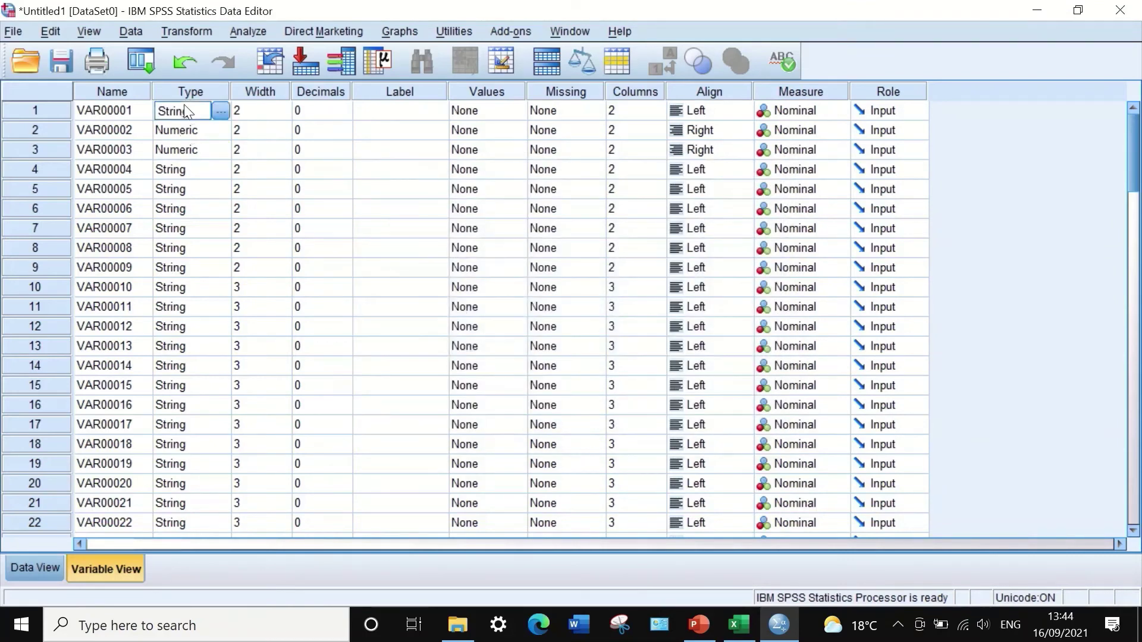
click(220, 110)
click(379, 196)
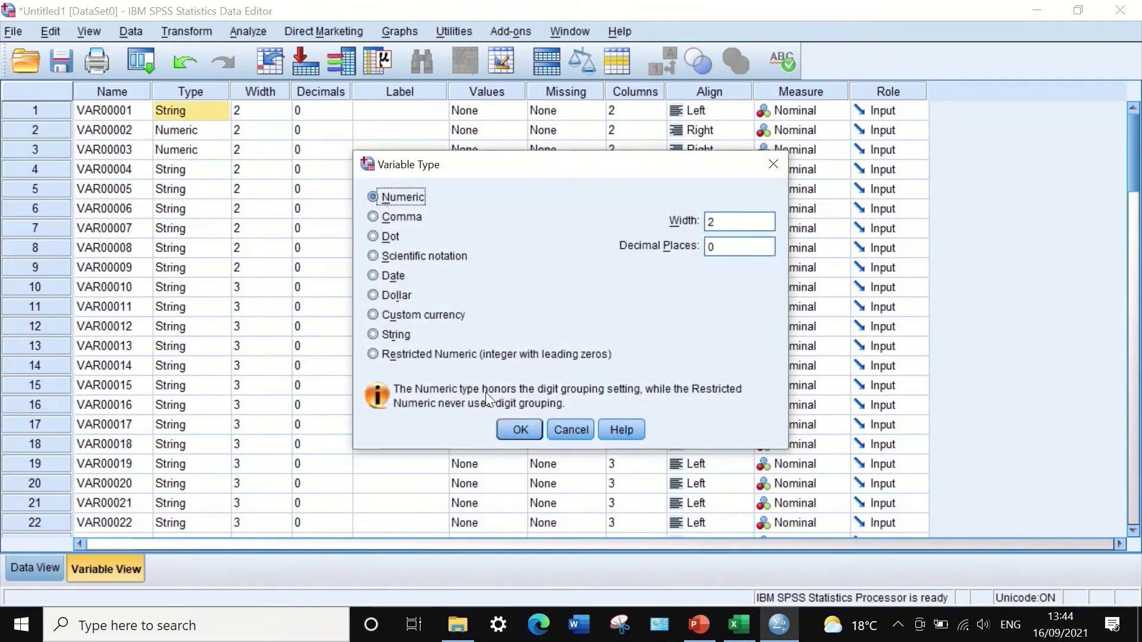
click(520, 427)
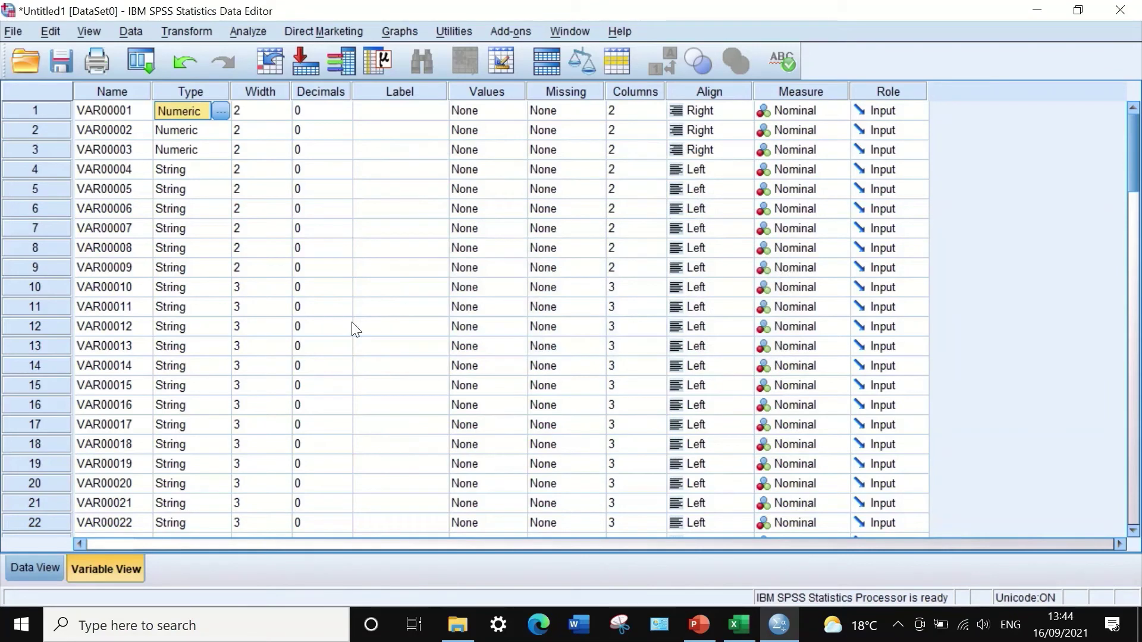
Copy the Numeric type of VAR00001 and paste it onto the type cells of VAR00004 through VAR00076.
click(188, 170)
click(168, 107)
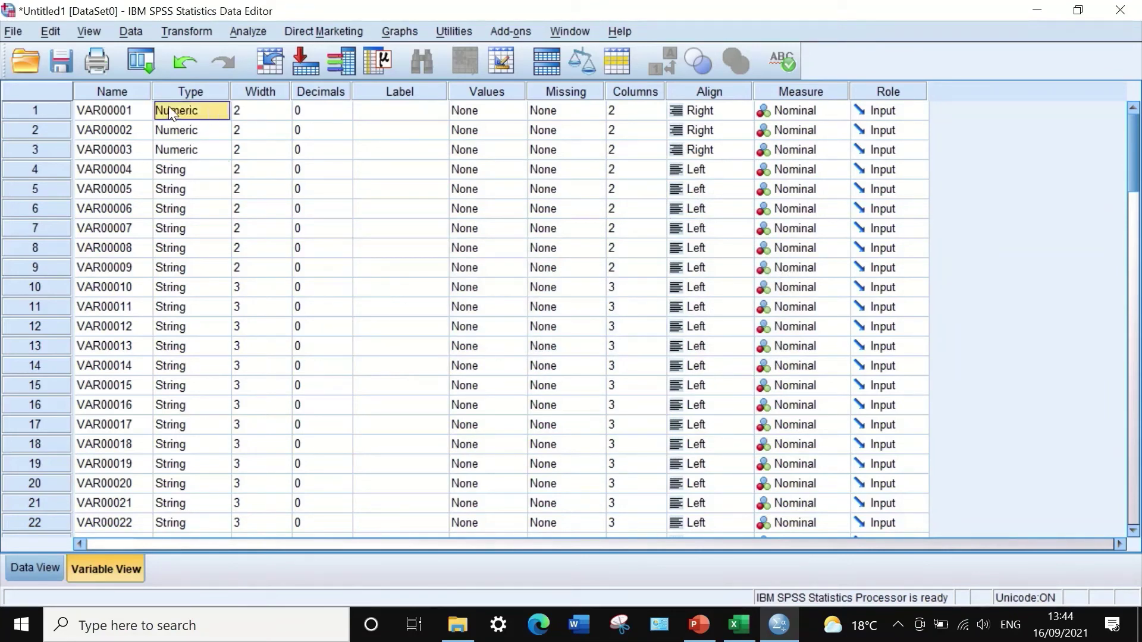
right_click(206, 112)
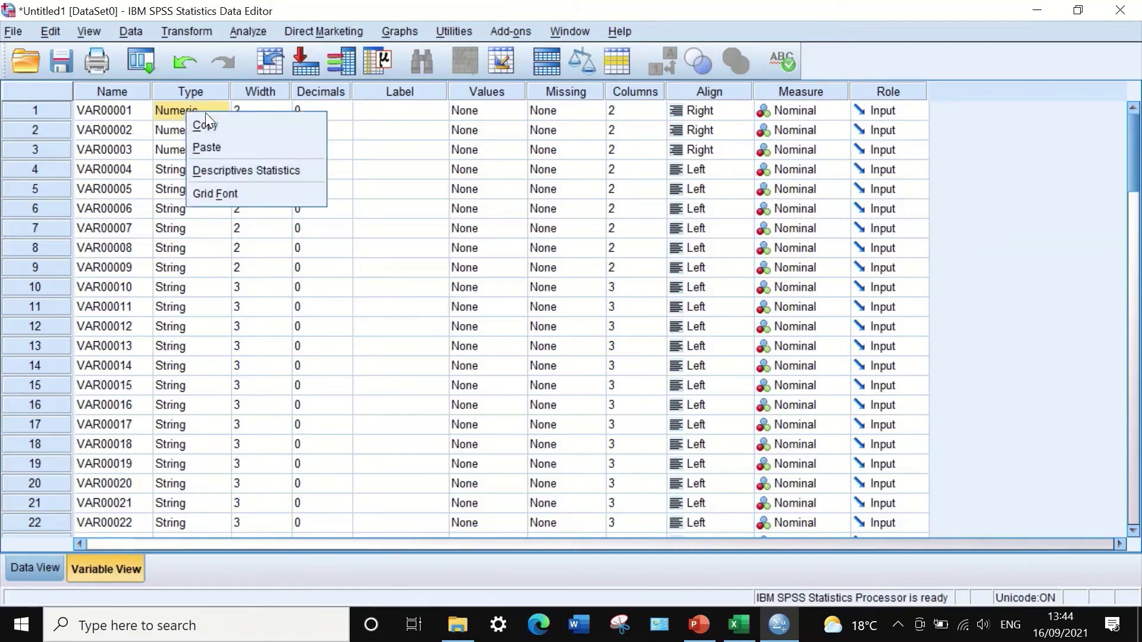
click(206, 123)
drag(189, 170, 211, 309)
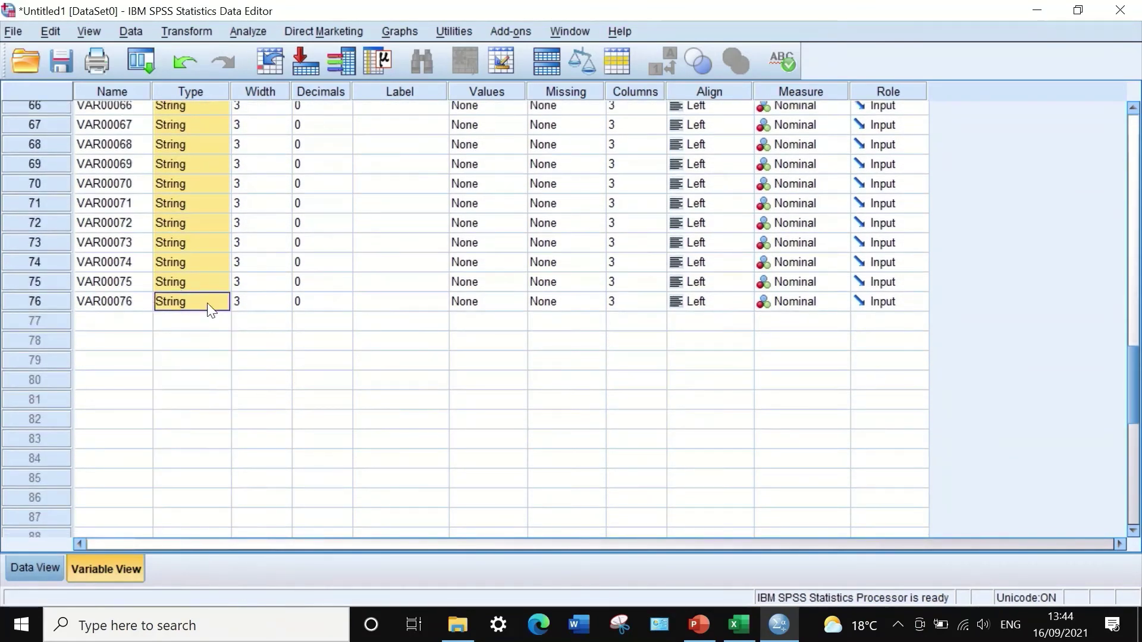
right_click(198, 195)
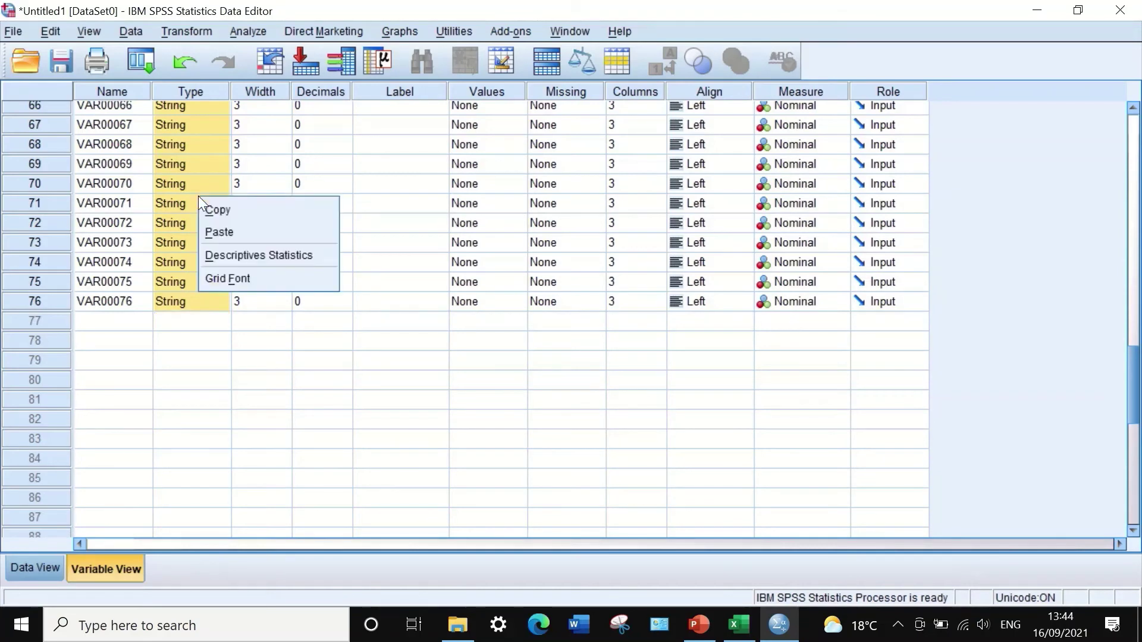
click(212, 229)
scroll(174, 260, up, 6)
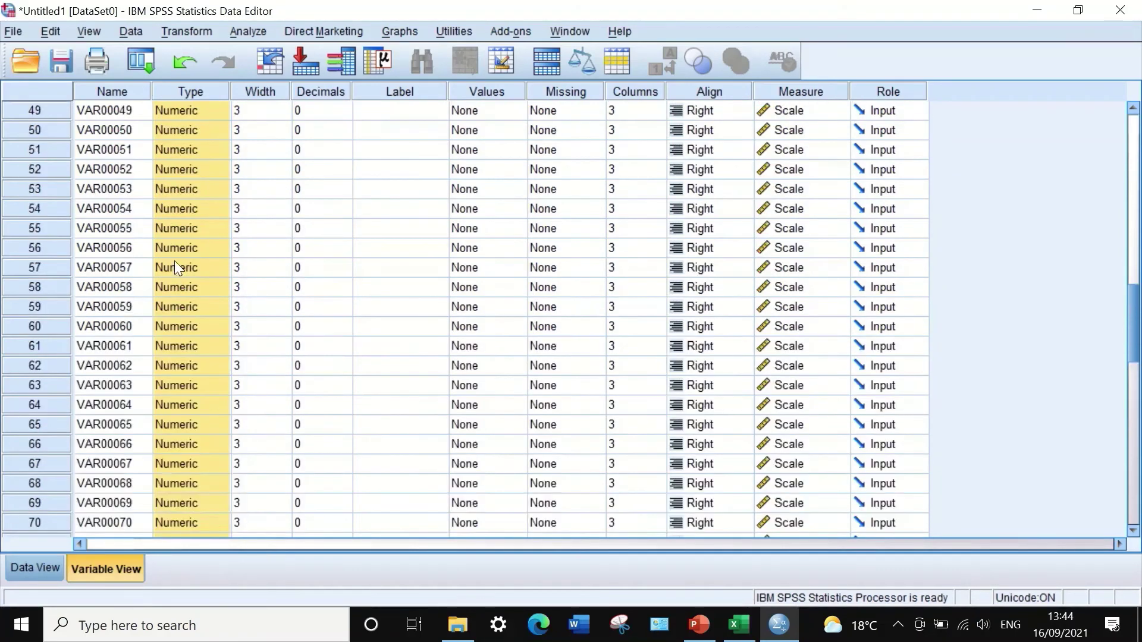
scroll(173, 260, up, 16)
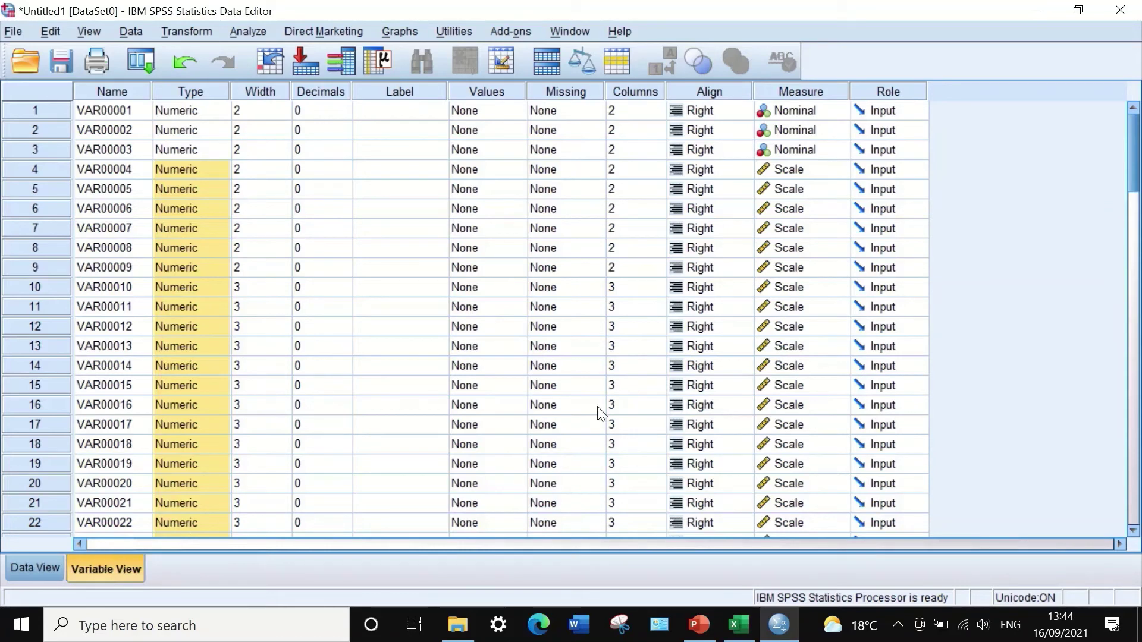
Set the alignment of VAR00001, VAR00002 and VAR00003 to Center.
click(718, 112)
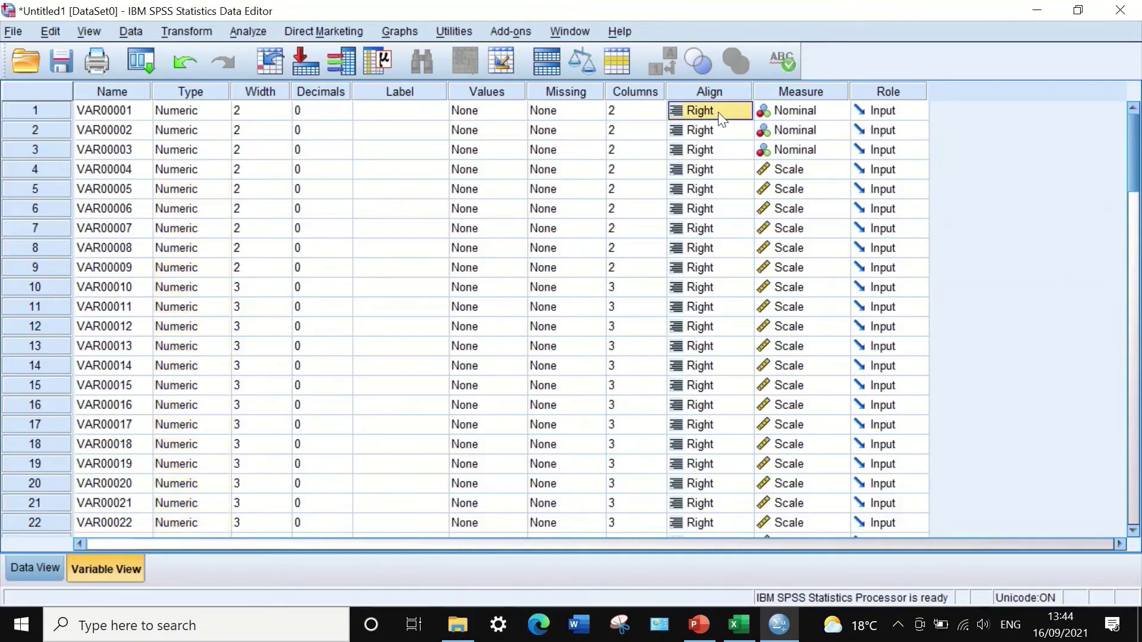
click(730, 111)
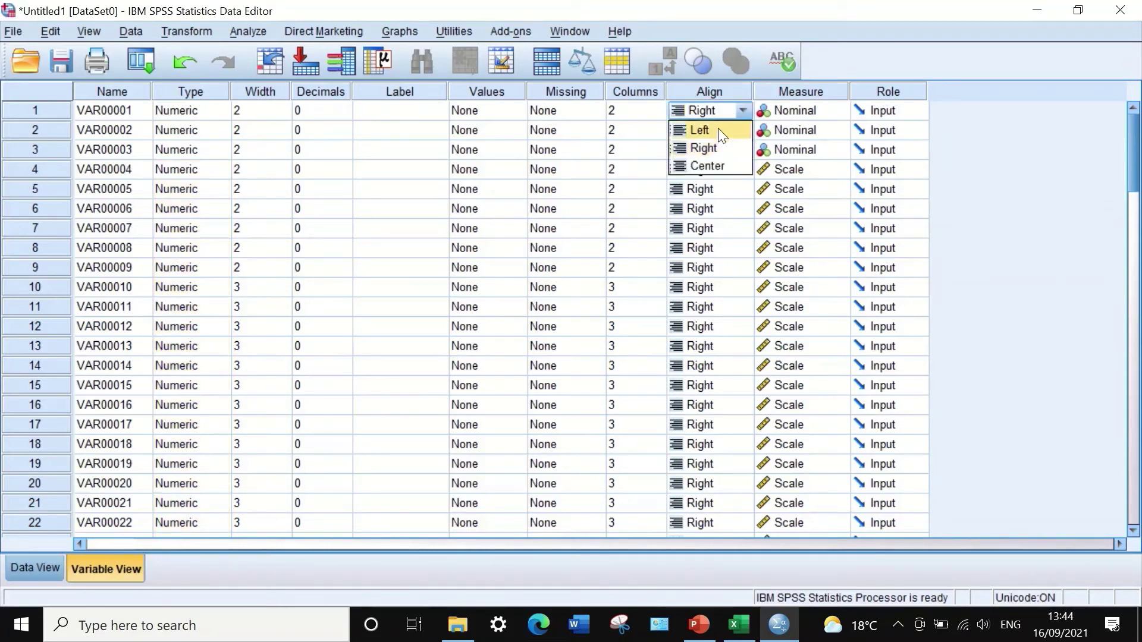
click(715, 166)
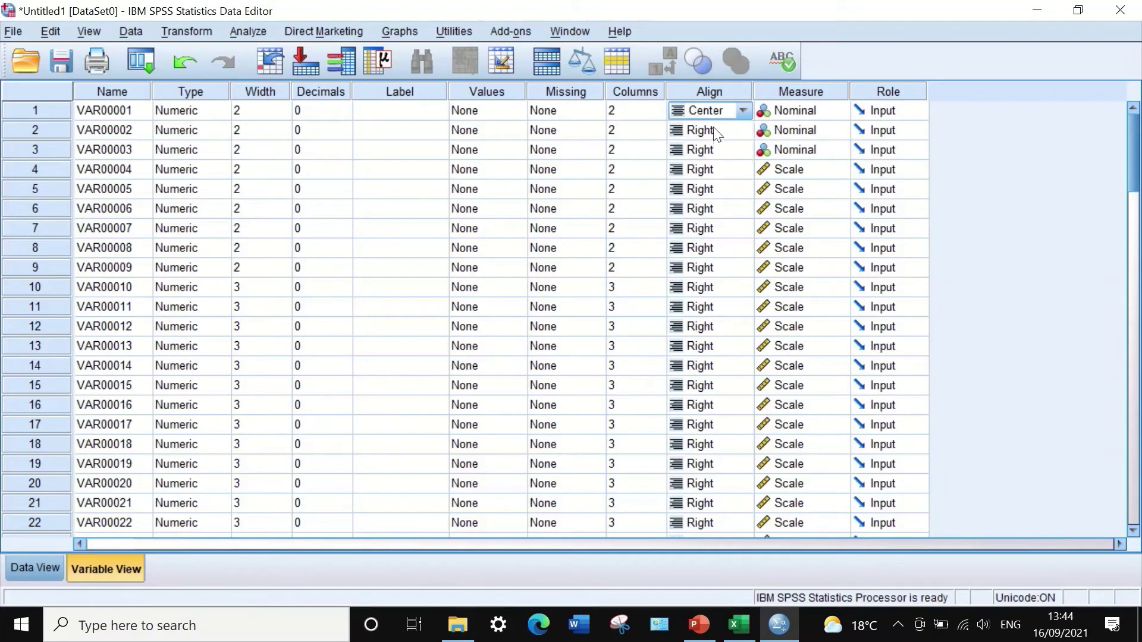
click(717, 130)
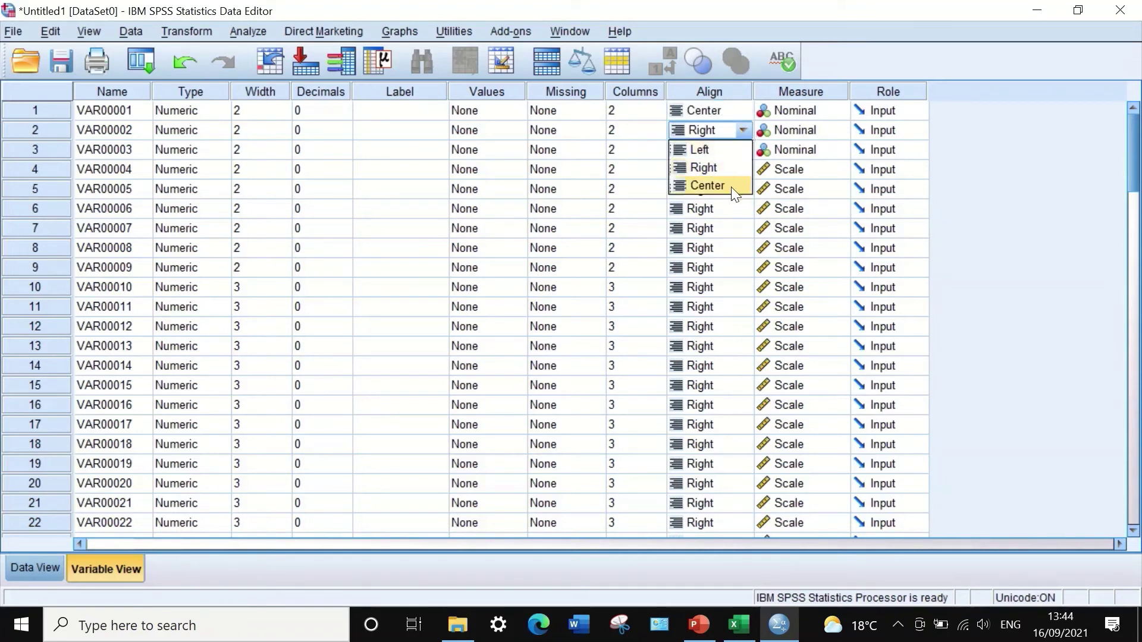
click(730, 187)
click(717, 151)
click(742, 150)
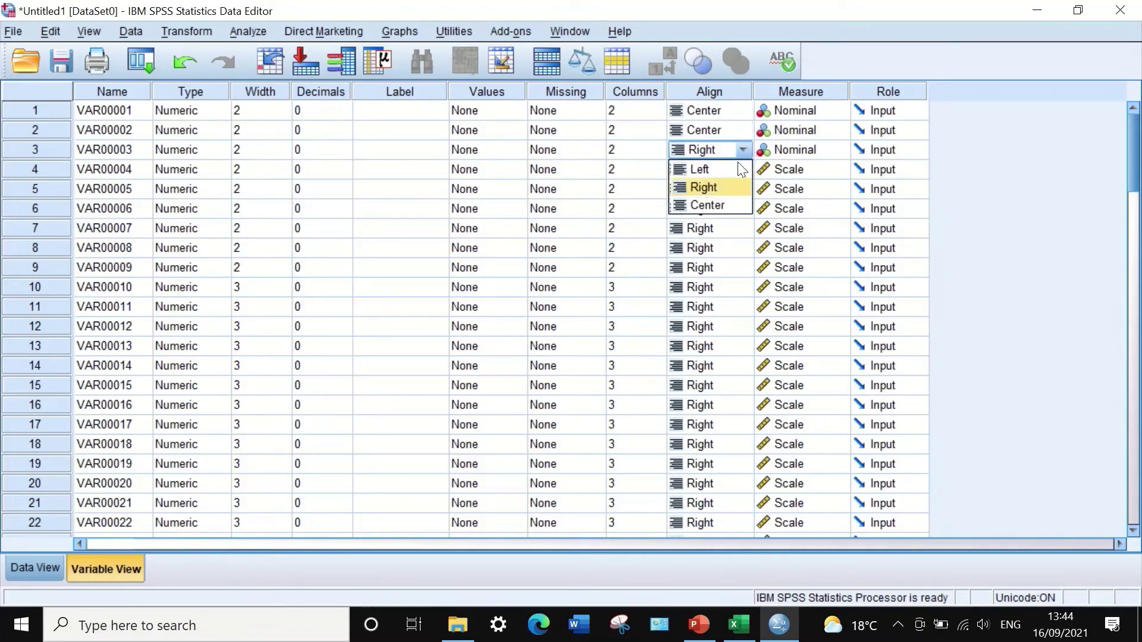
click(712, 202)
Copy the Center alignment of VAR00001 and paste it onto the alignment cells of VAR00004 through VAR00076.
click(693, 109)
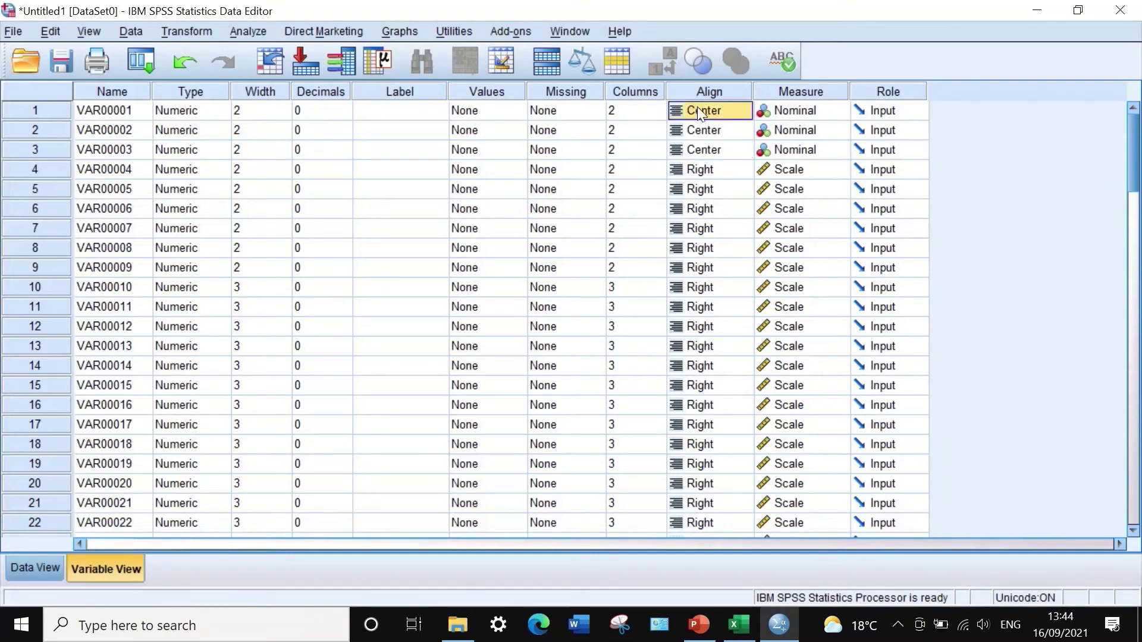
right_click(702, 108)
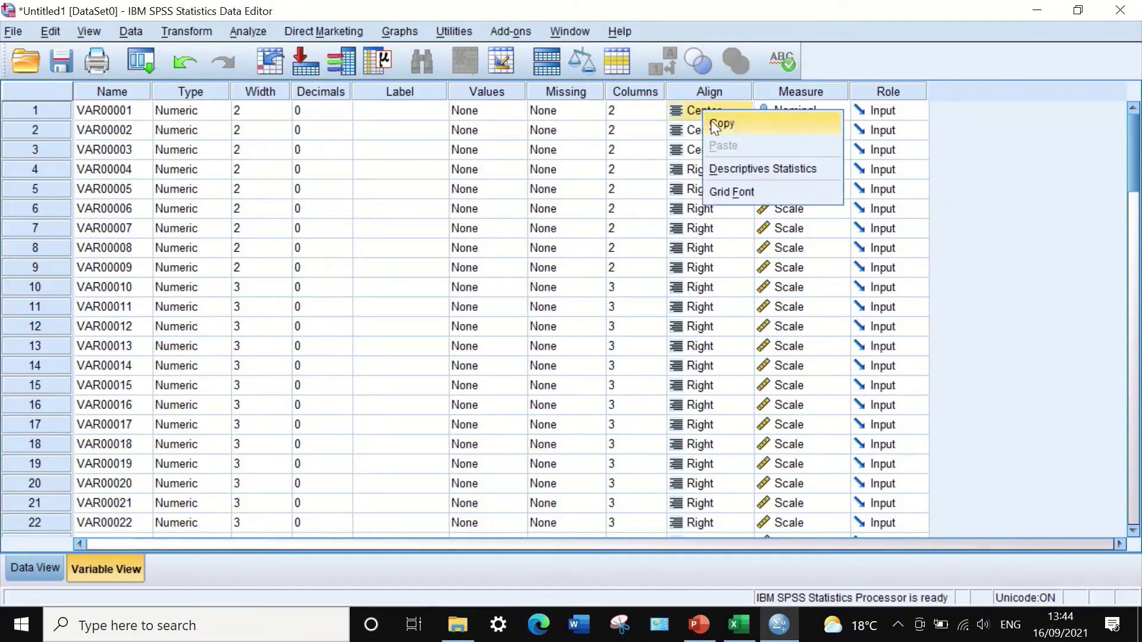
click(711, 120)
drag(711, 170, 736, 358)
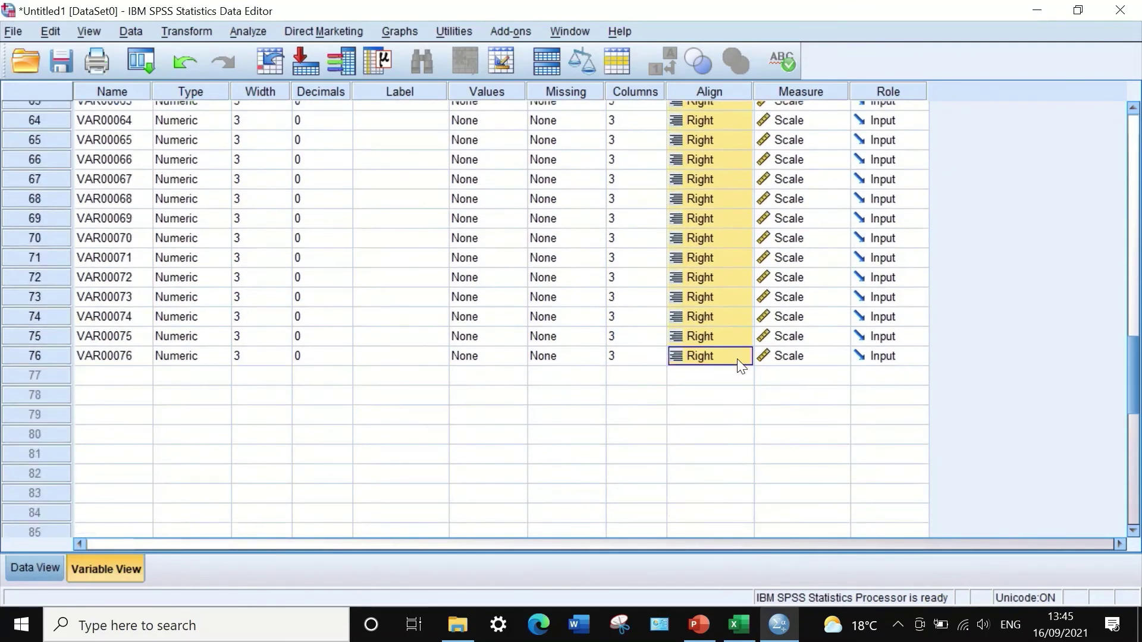
right_click(712, 227)
click(736, 262)
scroll(739, 274, up, 20)
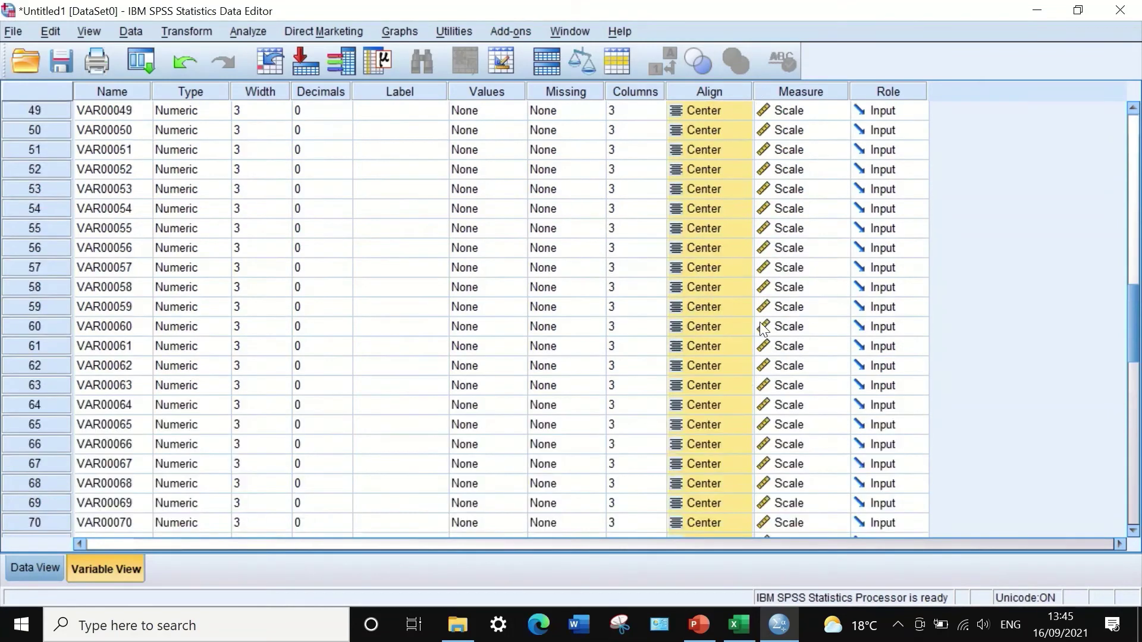
Set the measure of VAR00001, VAR00002 and VAR00003 to Scale.
click(817, 118)
click(827, 128)
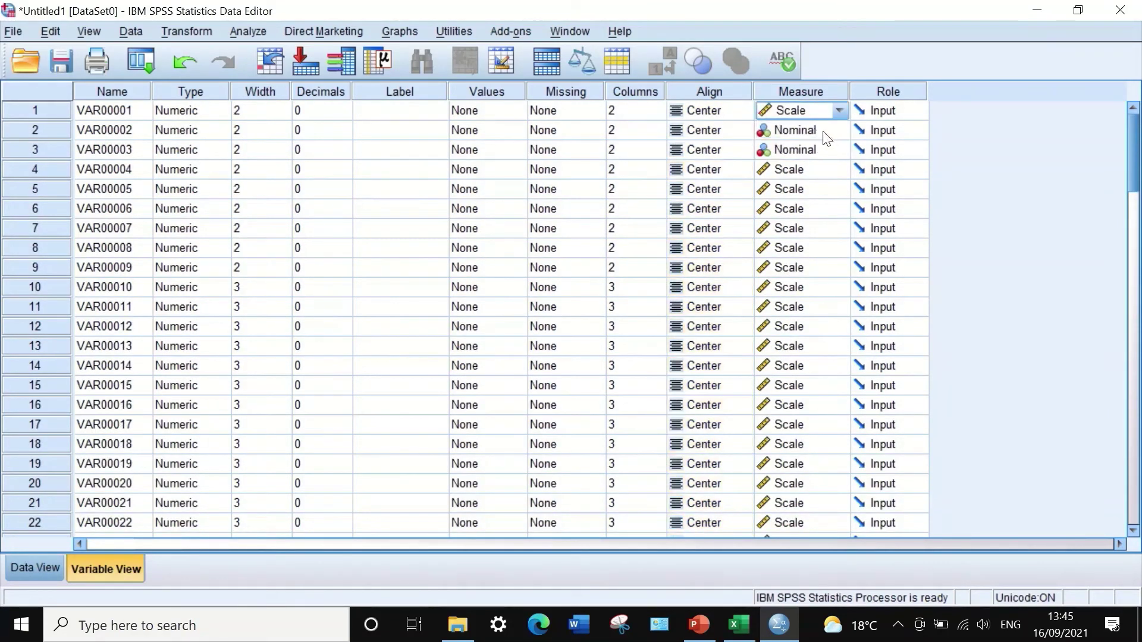
click(826, 136)
click(806, 152)
click(807, 150)
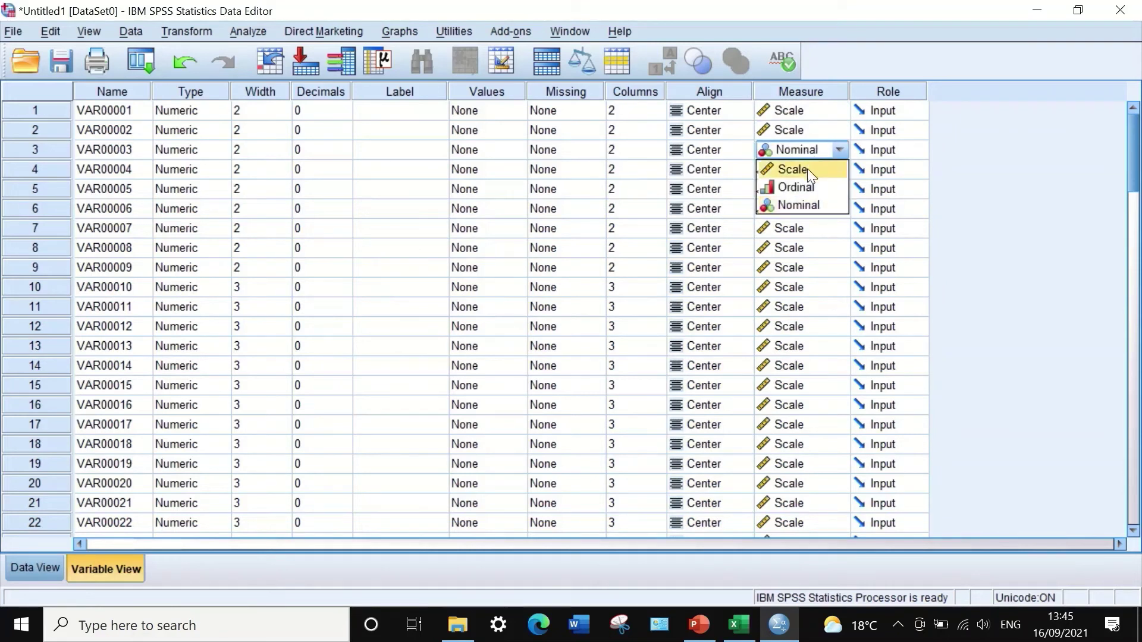
click(808, 169)
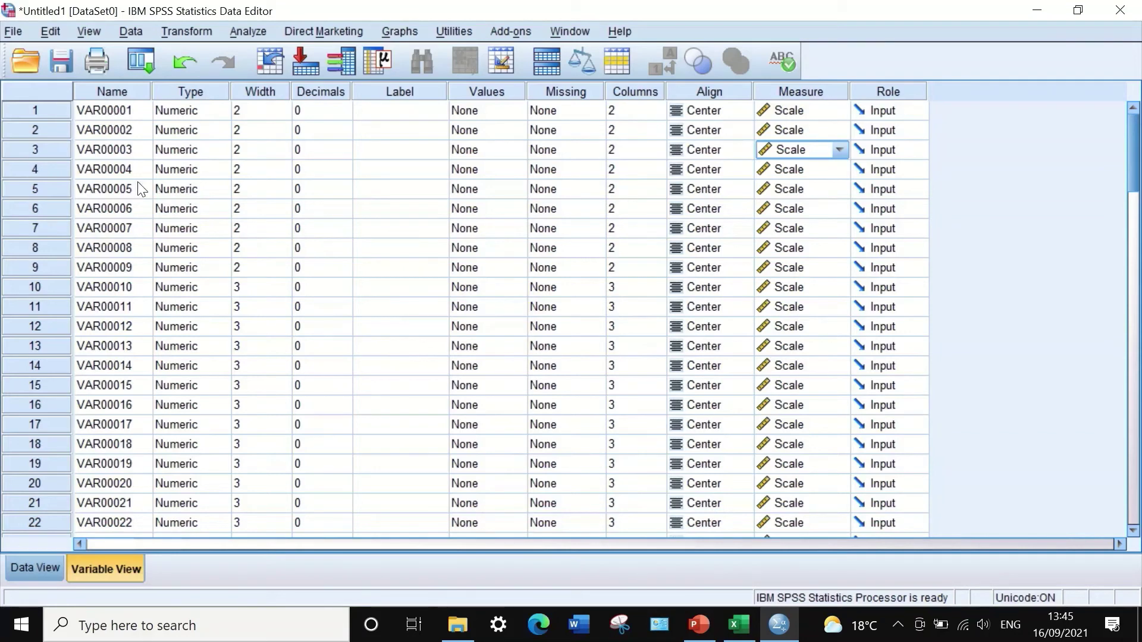
Replace all occurrences of VAR000 with Q in the Name column of the variable list.
scroll(99, 204, down, 14)
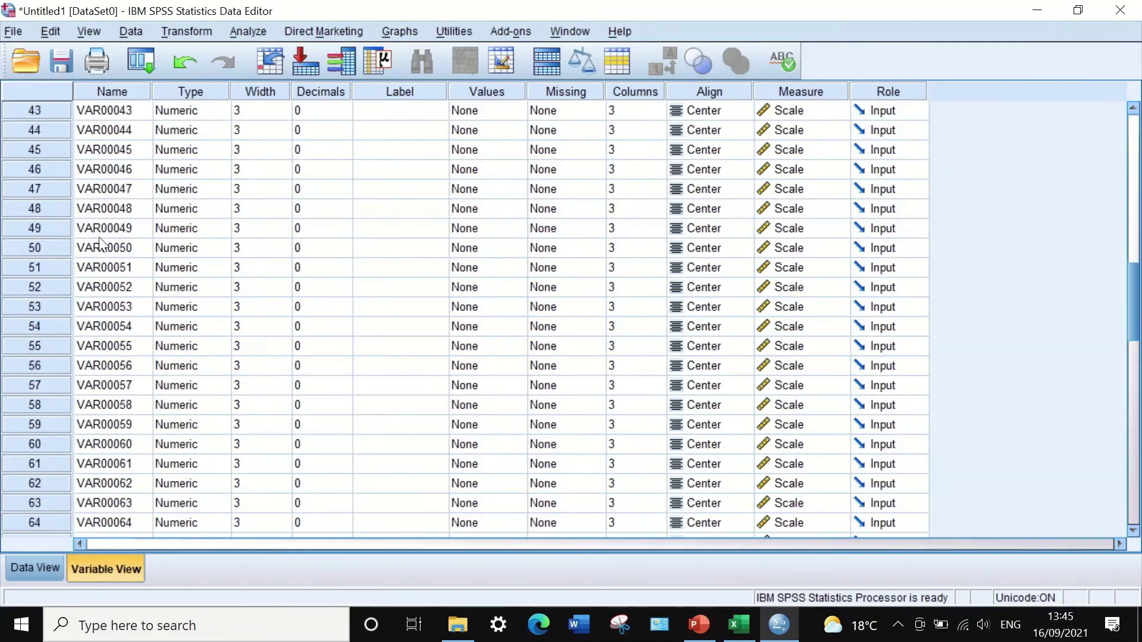
scroll(100, 244, down, 9)
scroll(104, 247, up, 5)
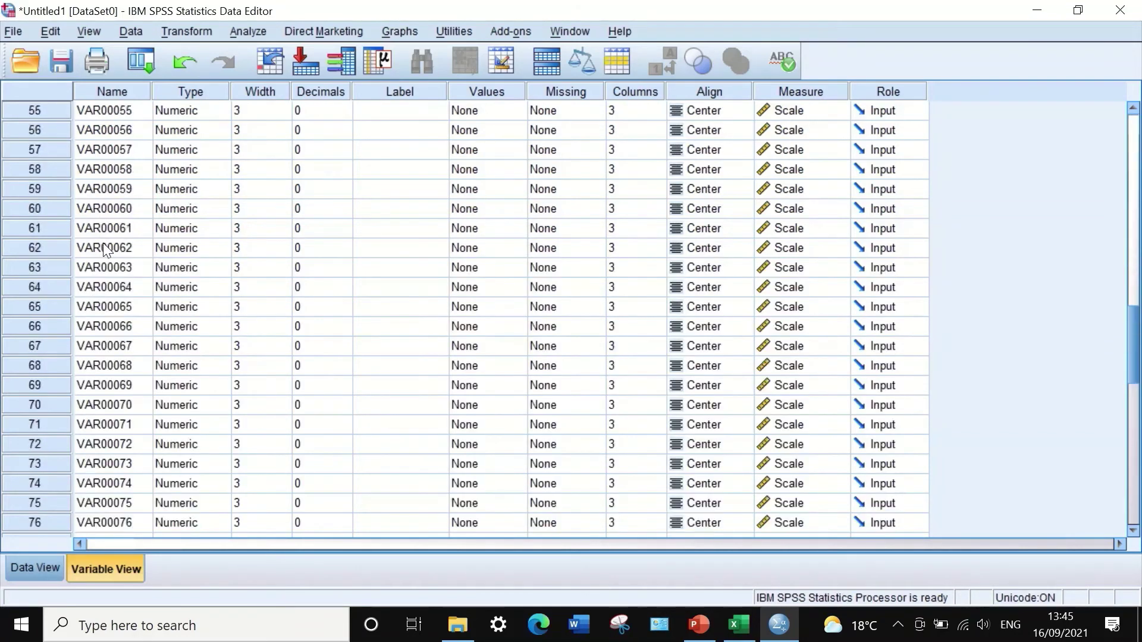
scroll(104, 248, down, 2)
scroll(116, 309, up, 12)
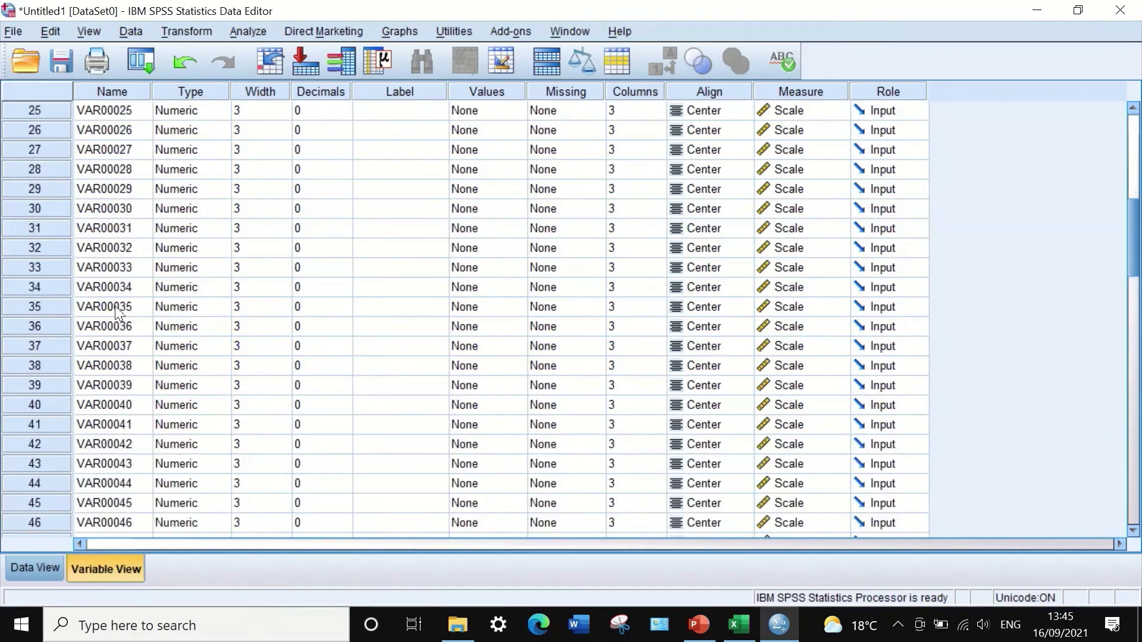
scroll(116, 306, up, 8)
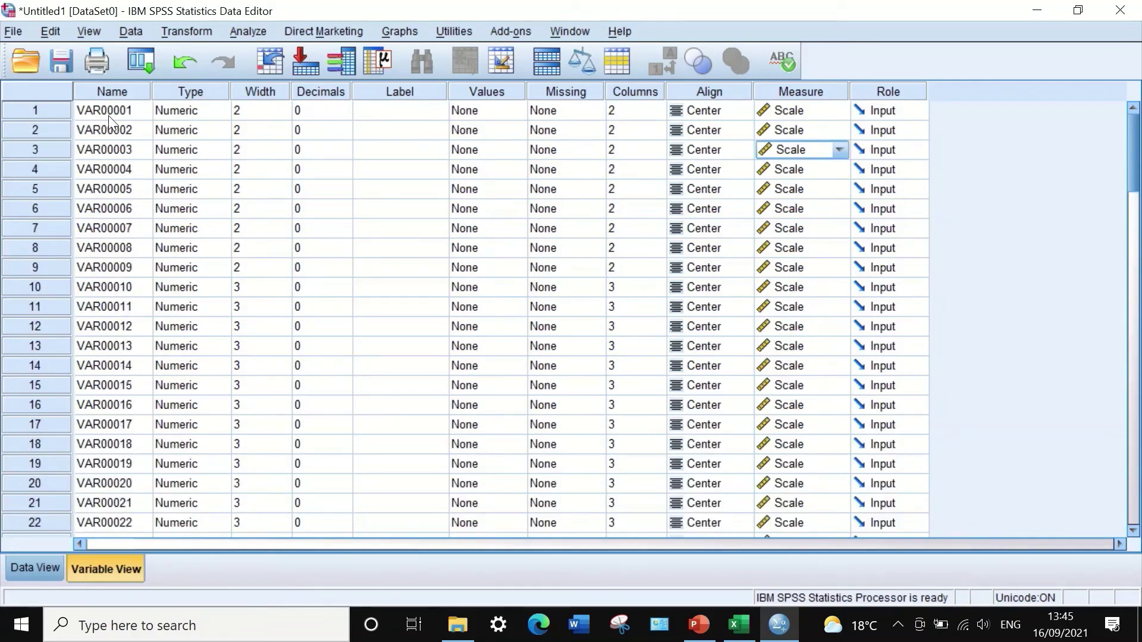
click(109, 91)
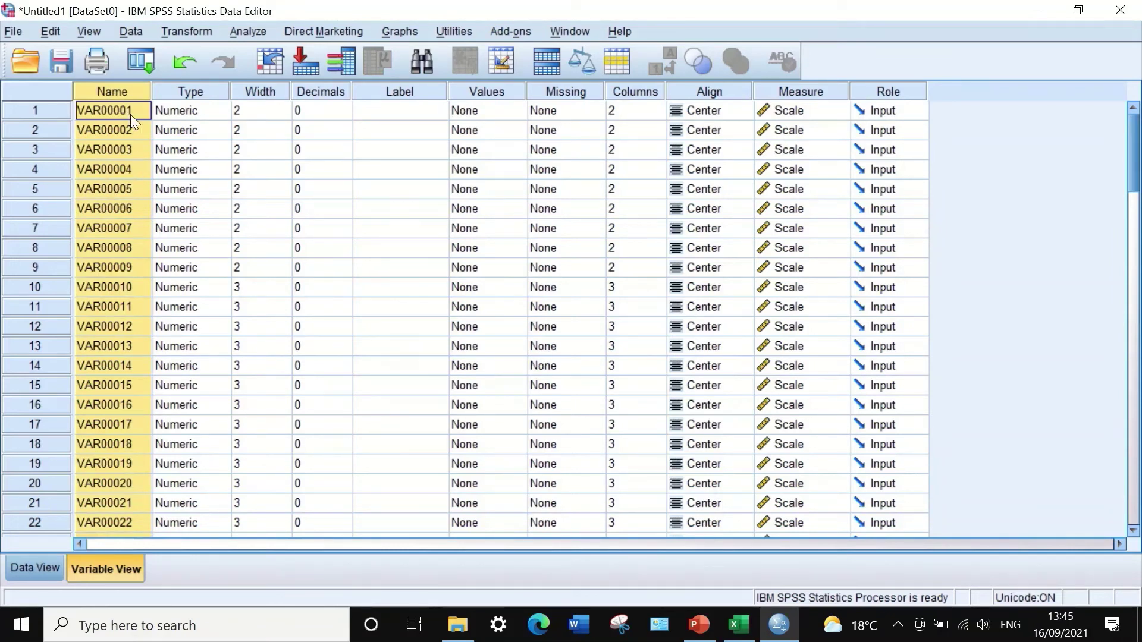
key(ctrl+f)
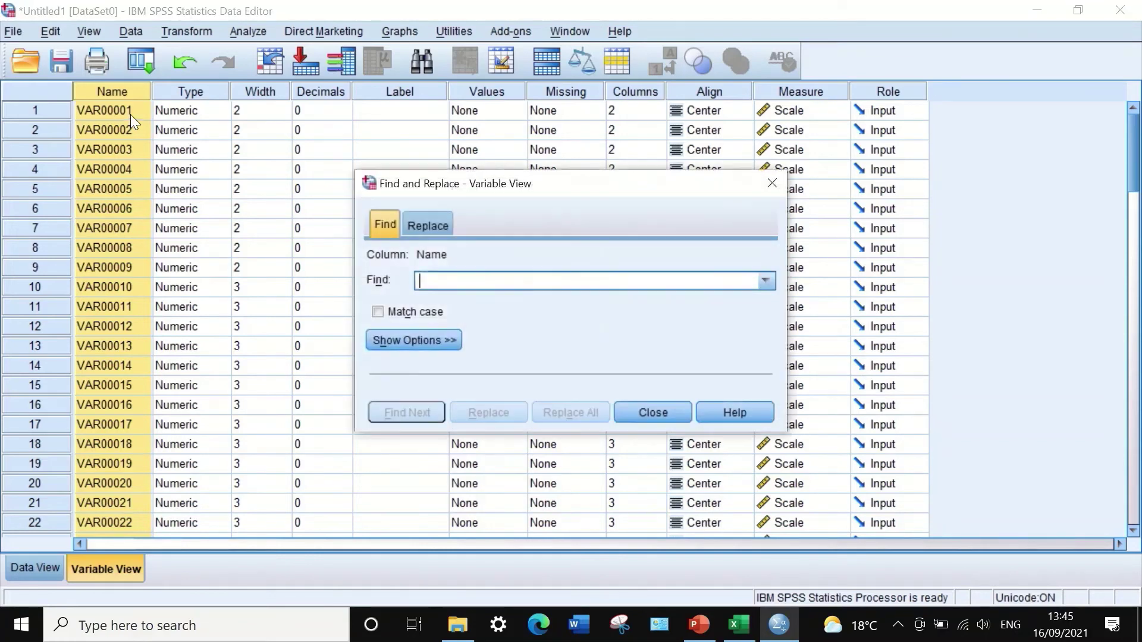
click(426, 225)
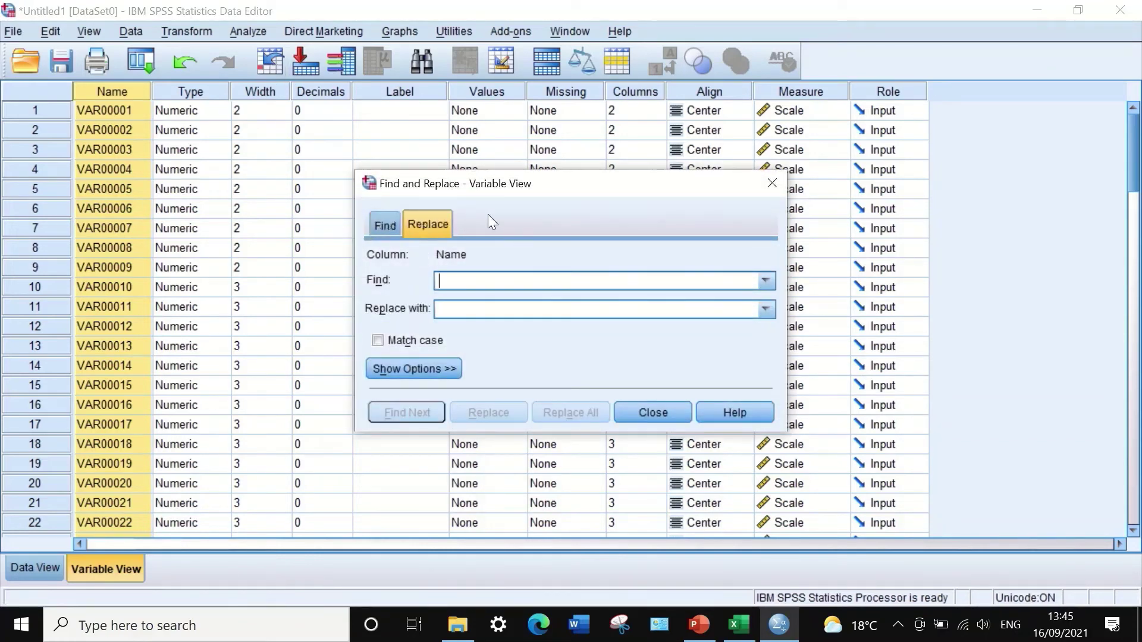
drag(594, 186, 499, 176)
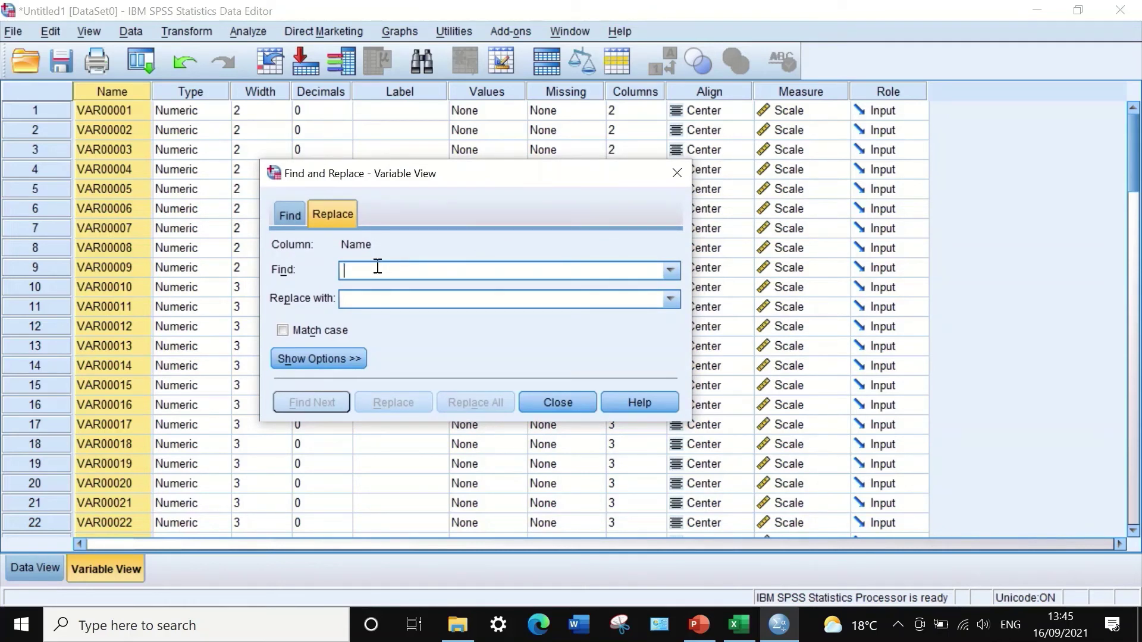
text(VAR)
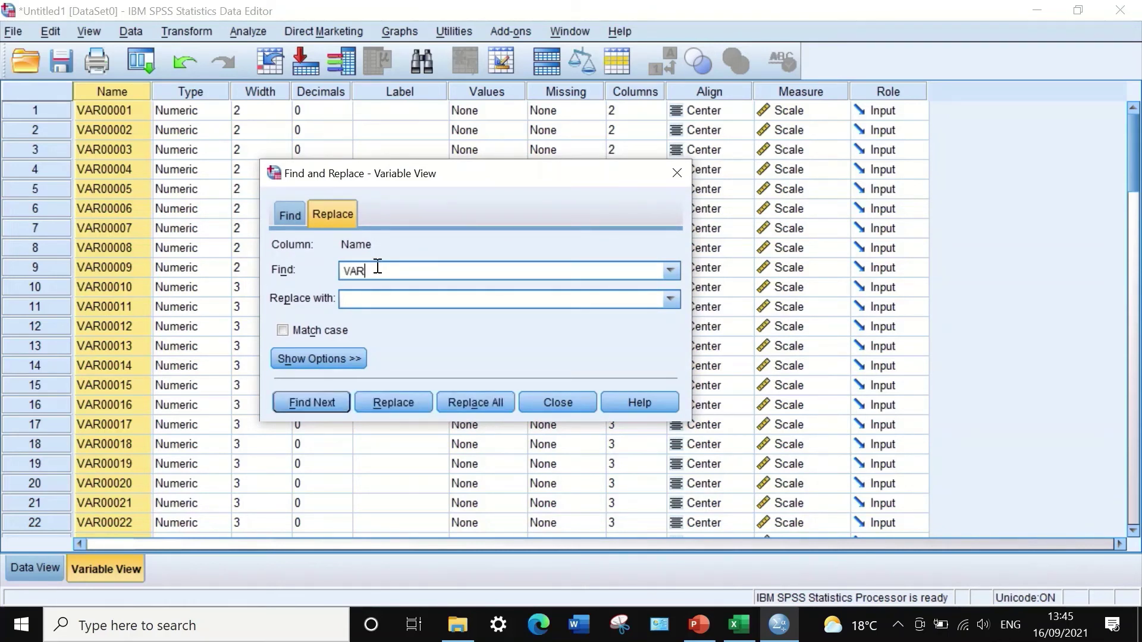
text(000)
click(362, 300)
text(Q)
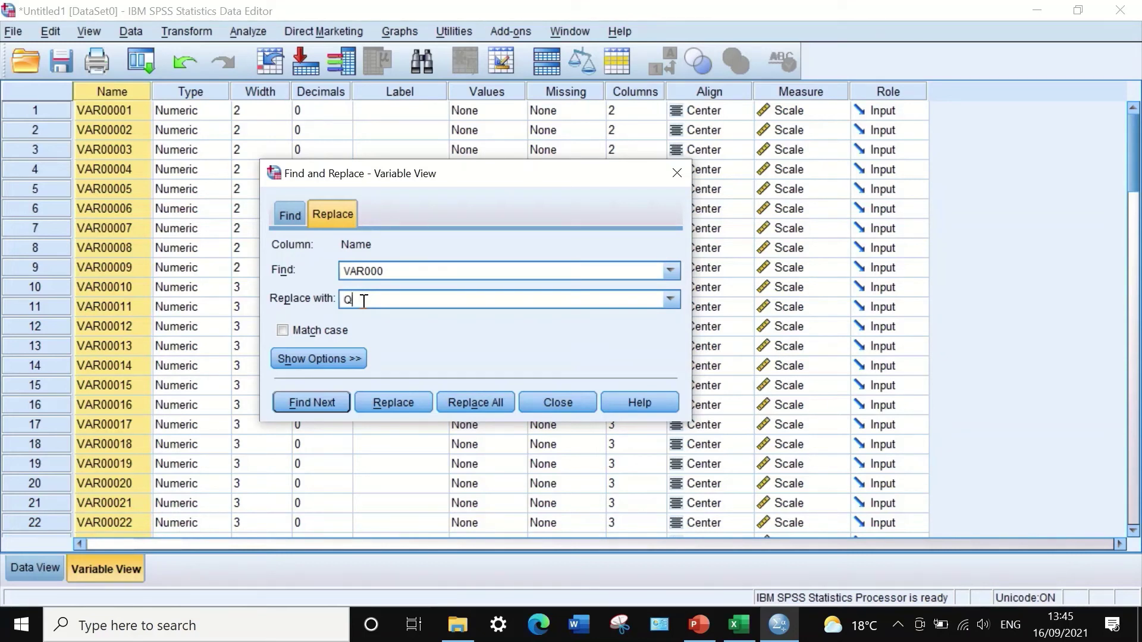
click(476, 402)
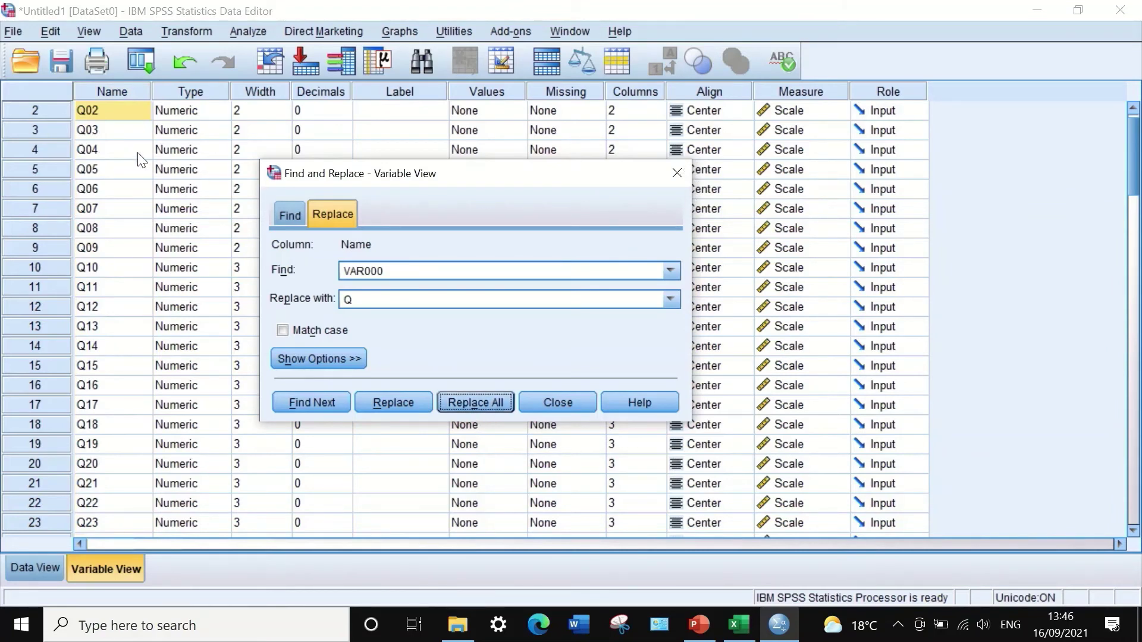
scroll(138, 158, up, 1)
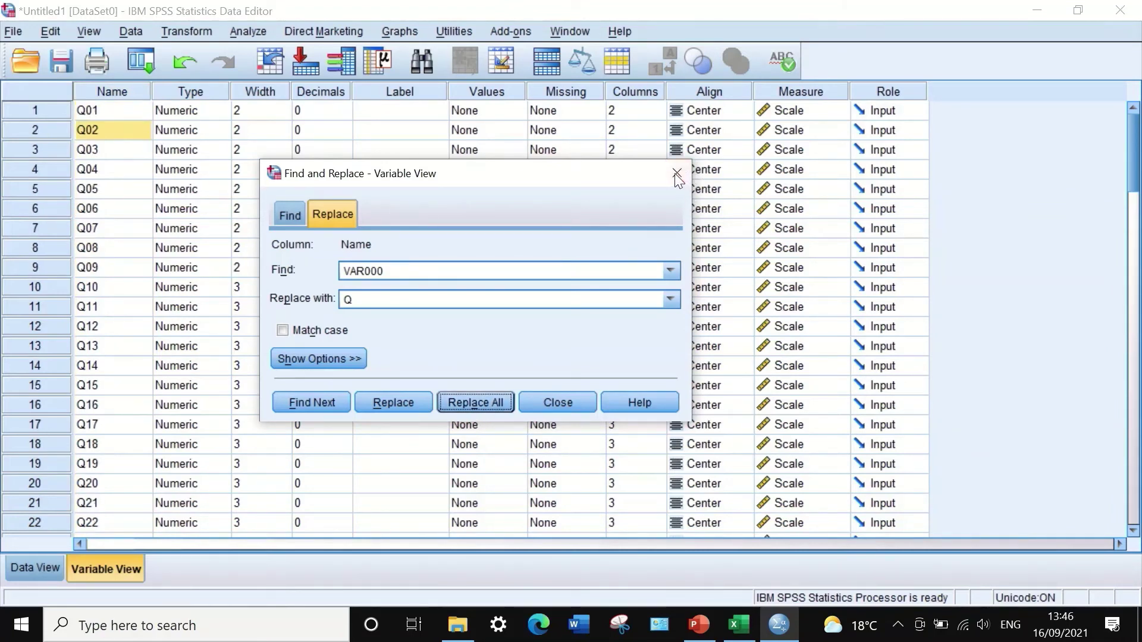
click(561, 403)
Check the renamed variables in the variable list and look through the response data from the first to the last case.
scroll(125, 386, down, 10)
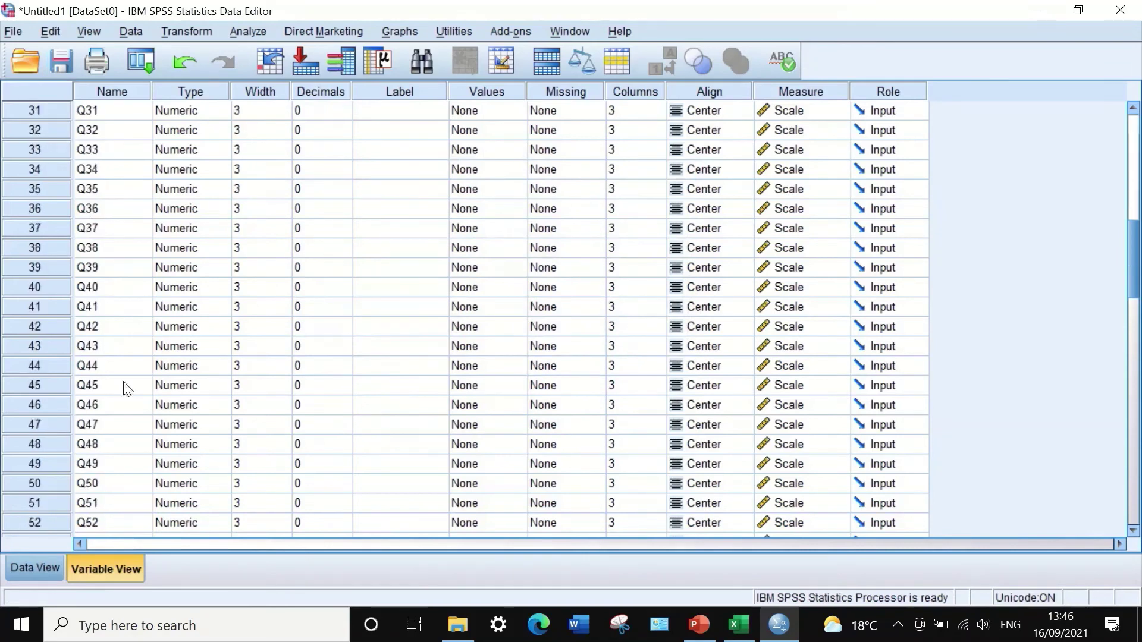
click(36, 568)
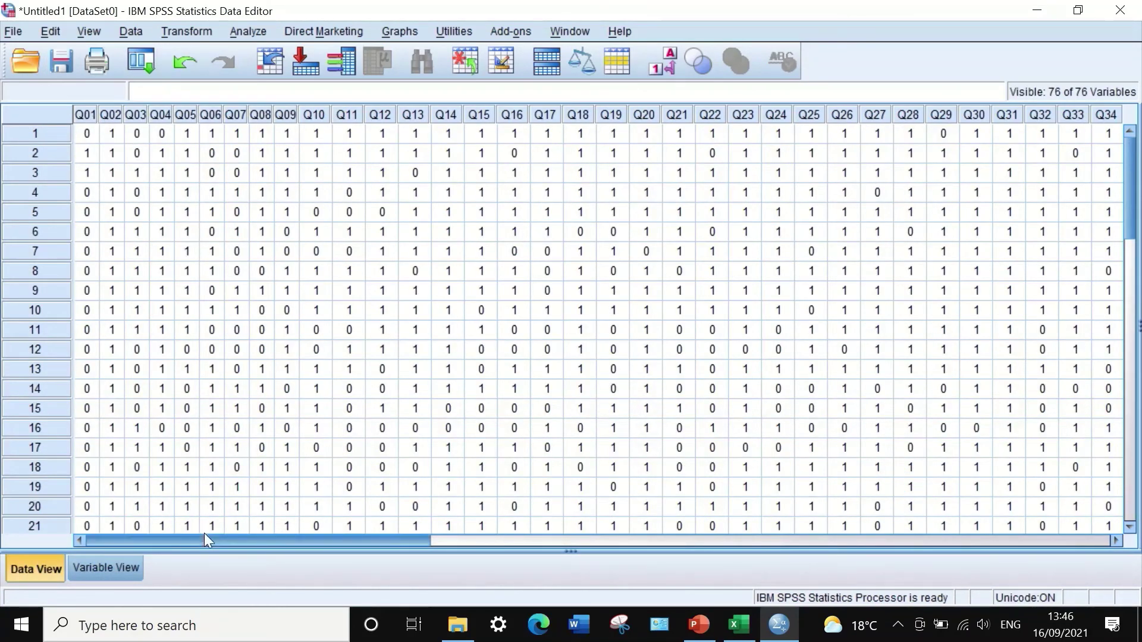
scroll(204, 539, right, 10)
scroll(630, 492, right, 6)
scroll(802, 479, left, 15)
scroll(26, 223, down, 10)
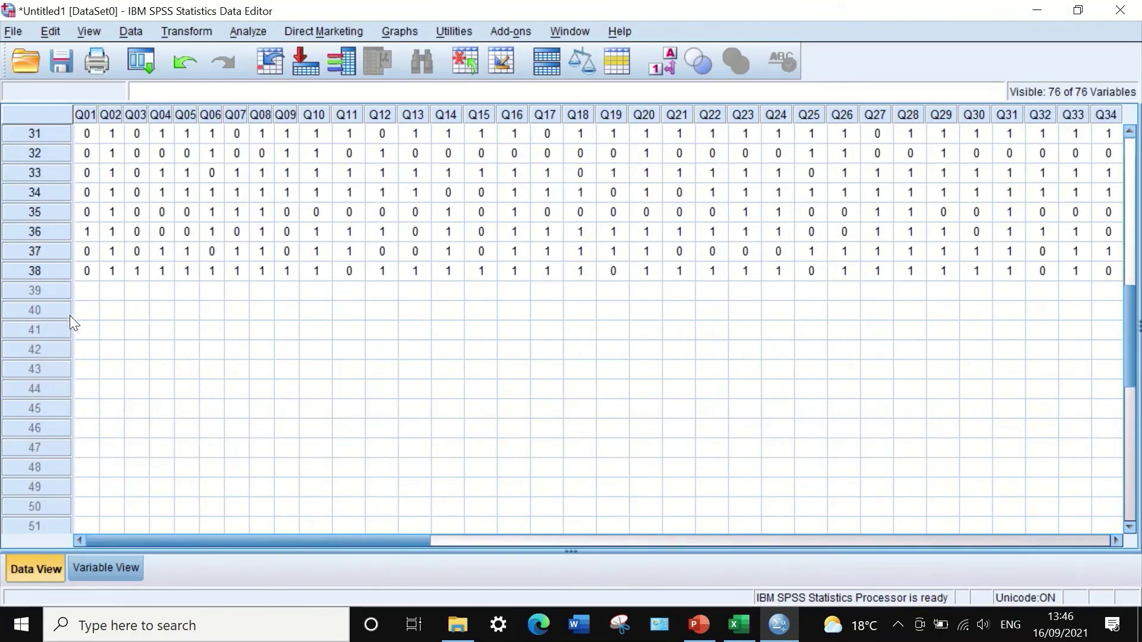
scroll(135, 449, up, 10)
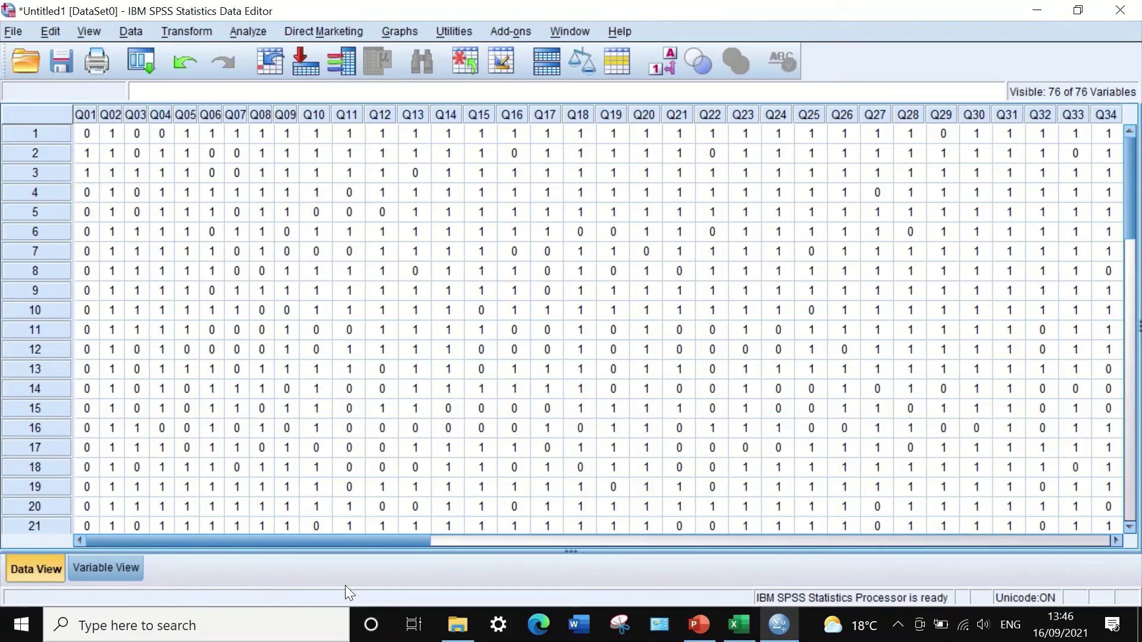
Start a Descriptives analysis and add all variables from Q01 to Q76 to it.
click(251, 24)
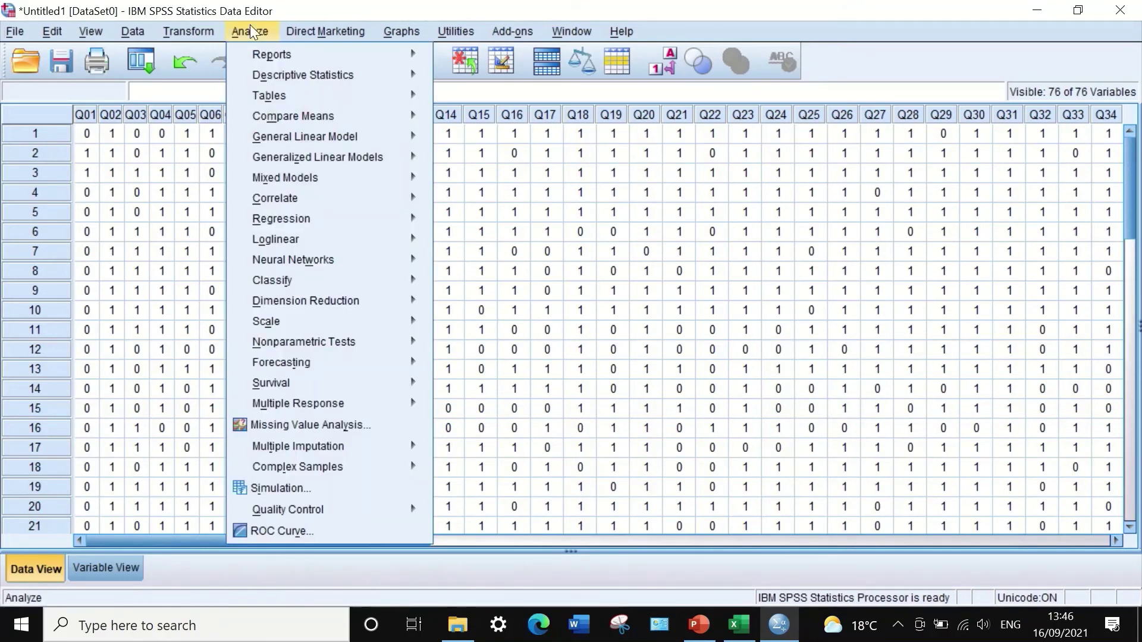
mouse_move(271, 78)
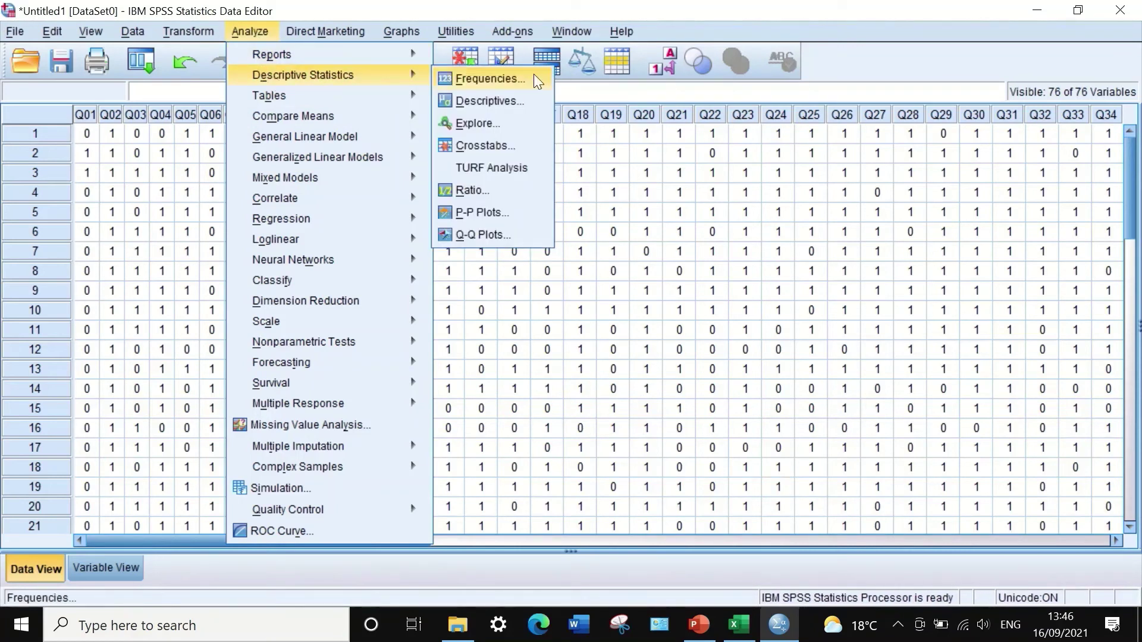
click(515, 104)
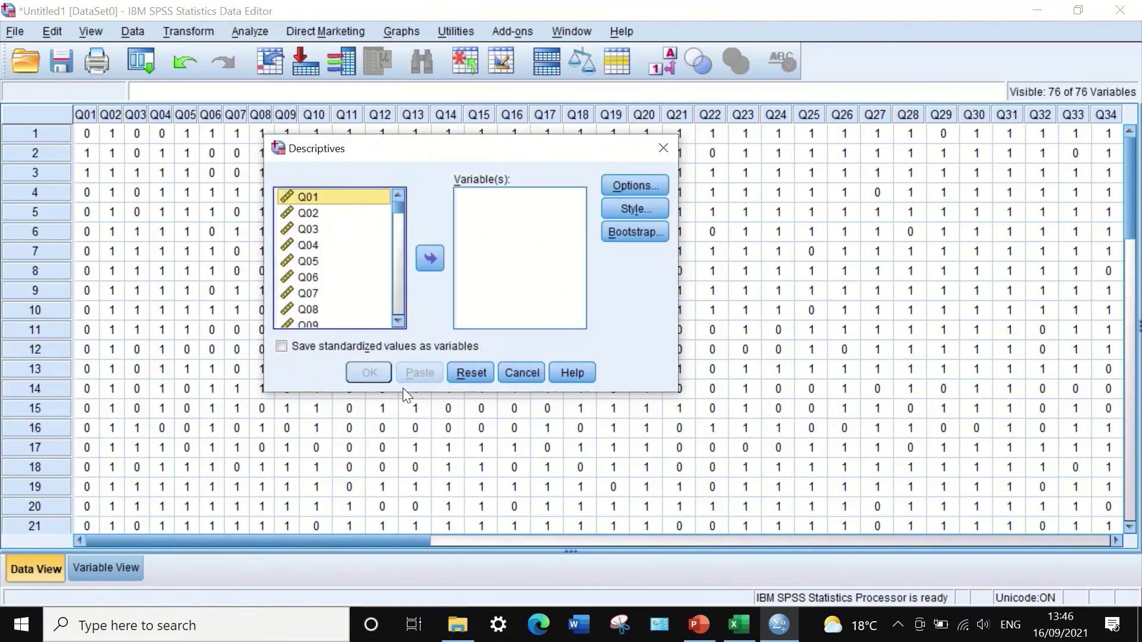
mouse_move(398, 206)
mouse_down()
mouse_move(395, 324)
mouse_move(377, 210)
mouse_up()
key(ctrl+a)
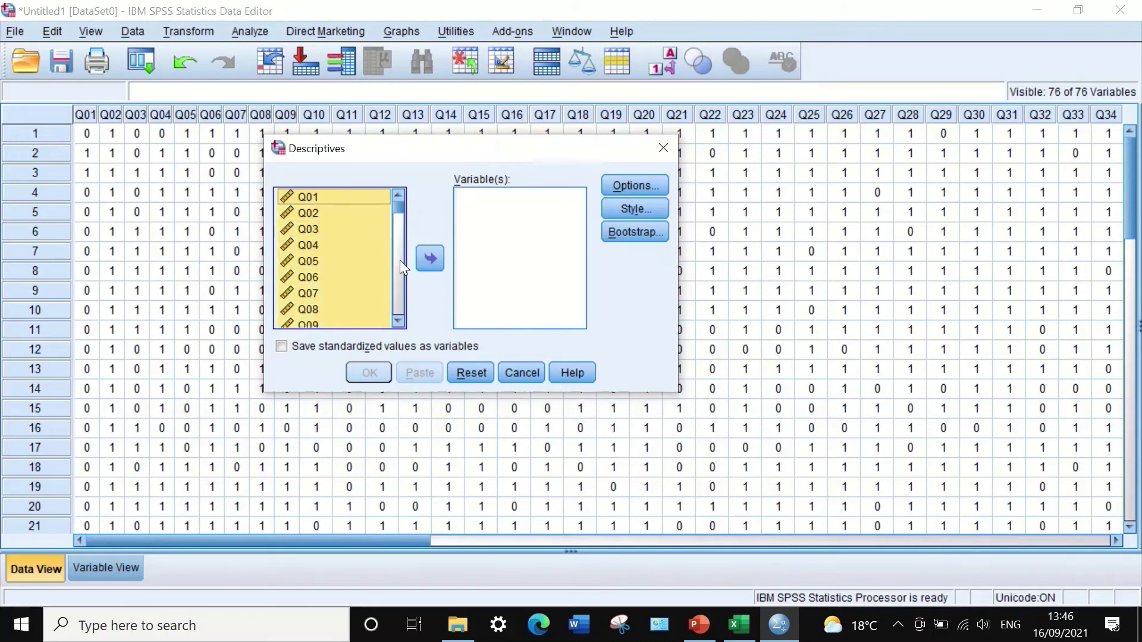
click(428, 259)
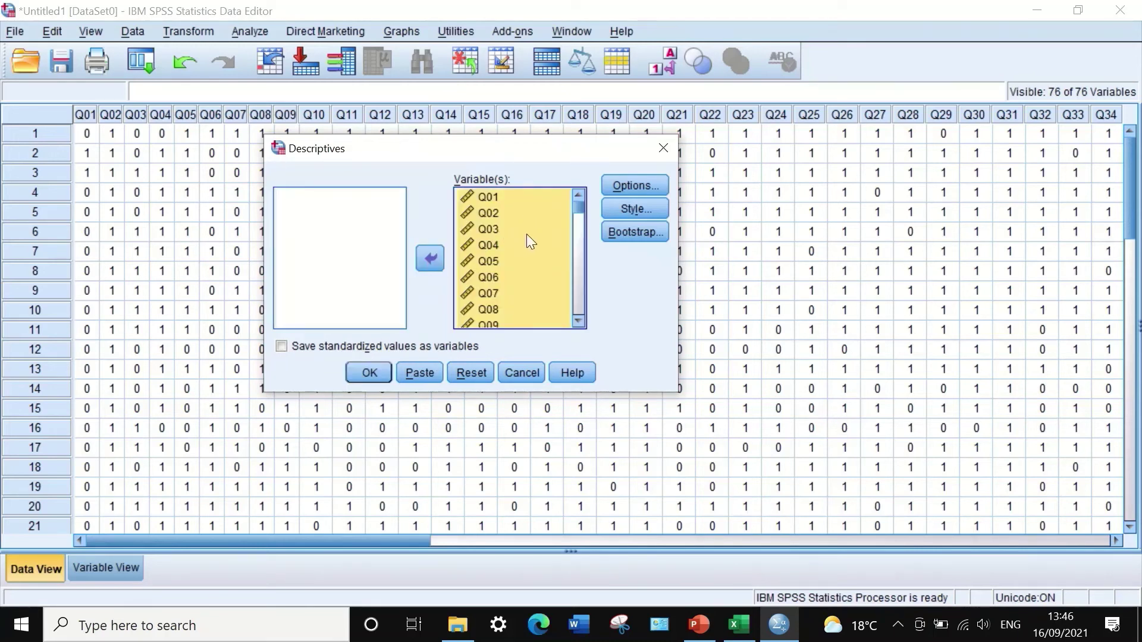
Leave only Mean as the requested statistic, excluding standard deviation, minimum and maximum, and run the Descriptives analysis.
click(621, 185)
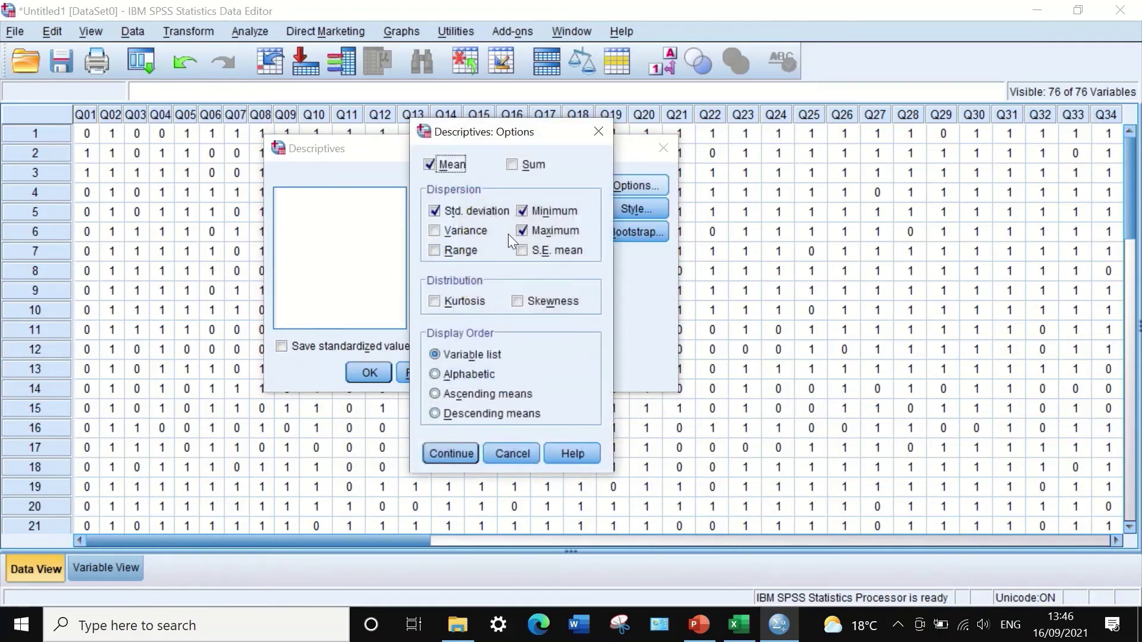
click(522, 211)
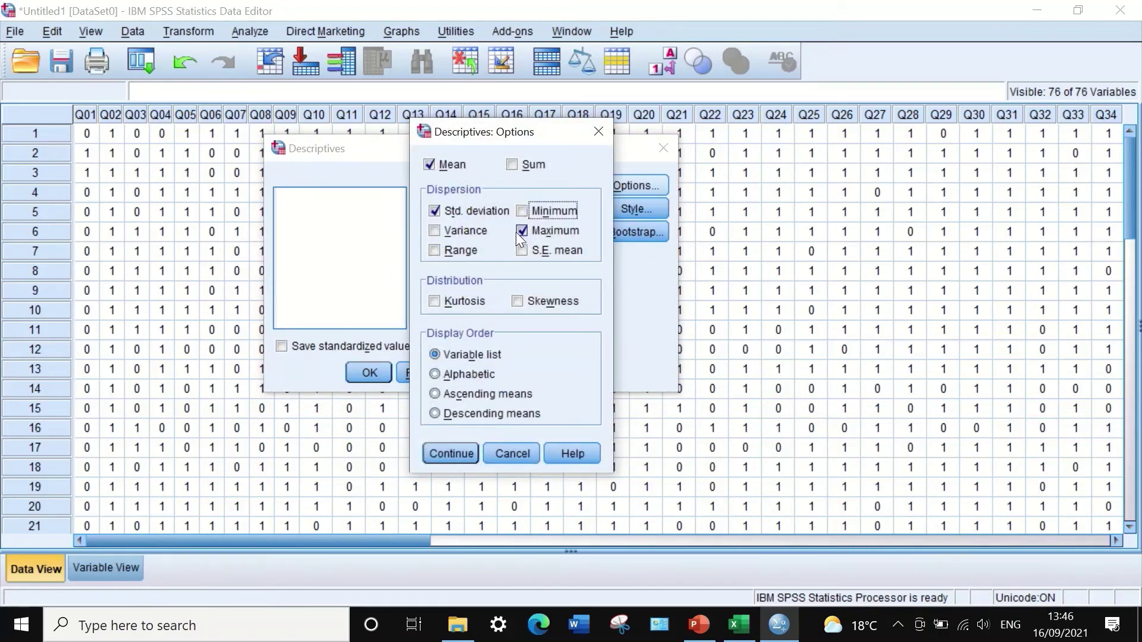
click(522, 230)
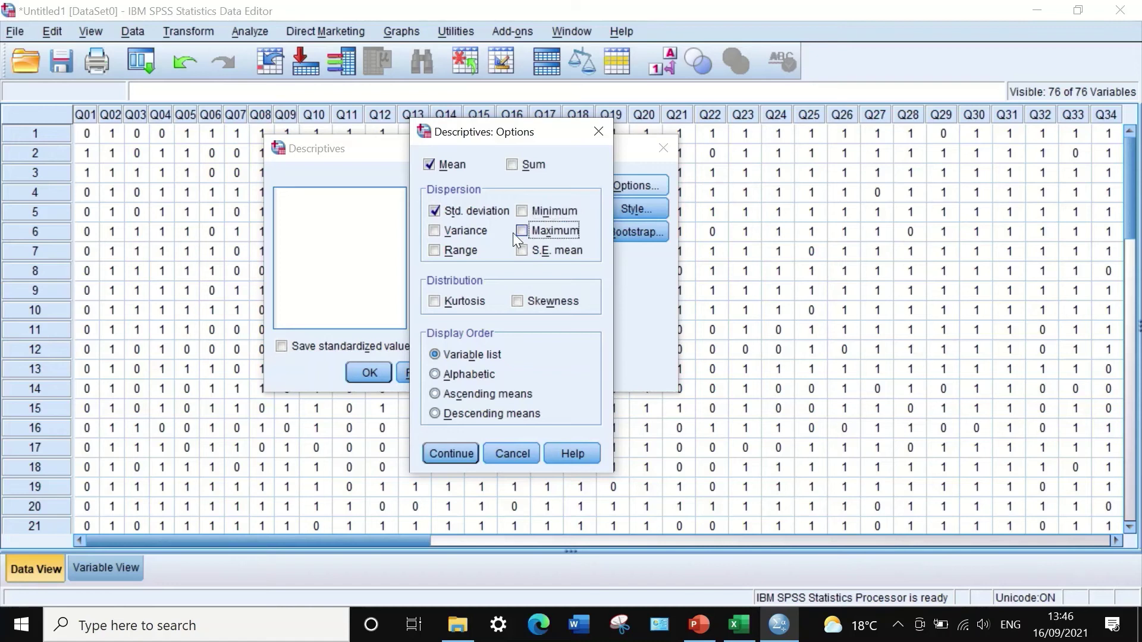
click(439, 211)
click(434, 454)
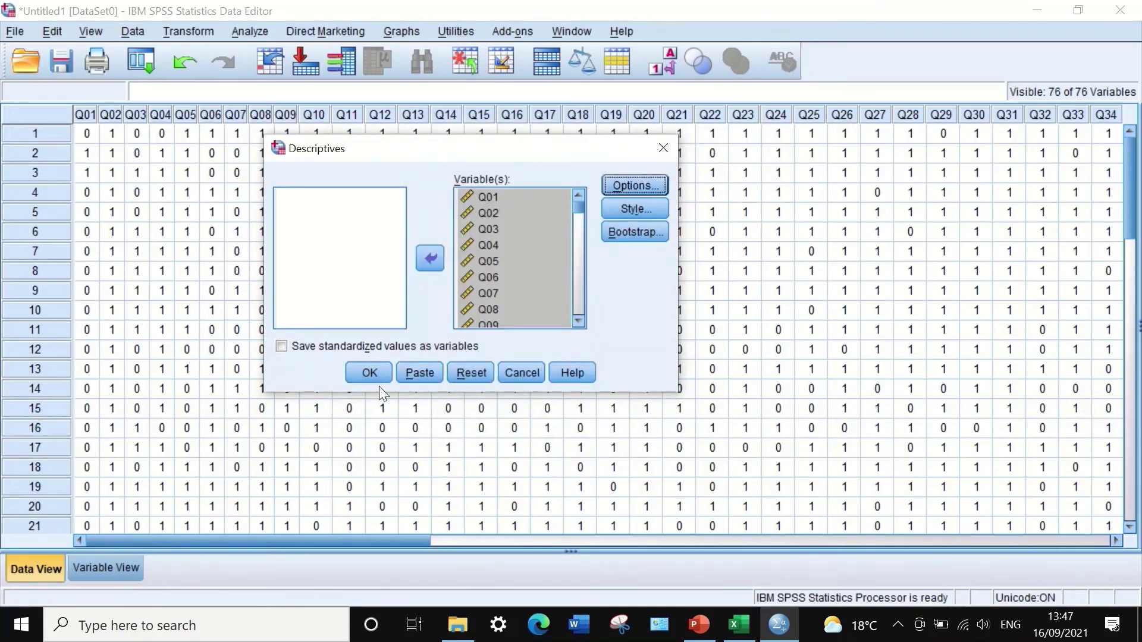
click(368, 371)
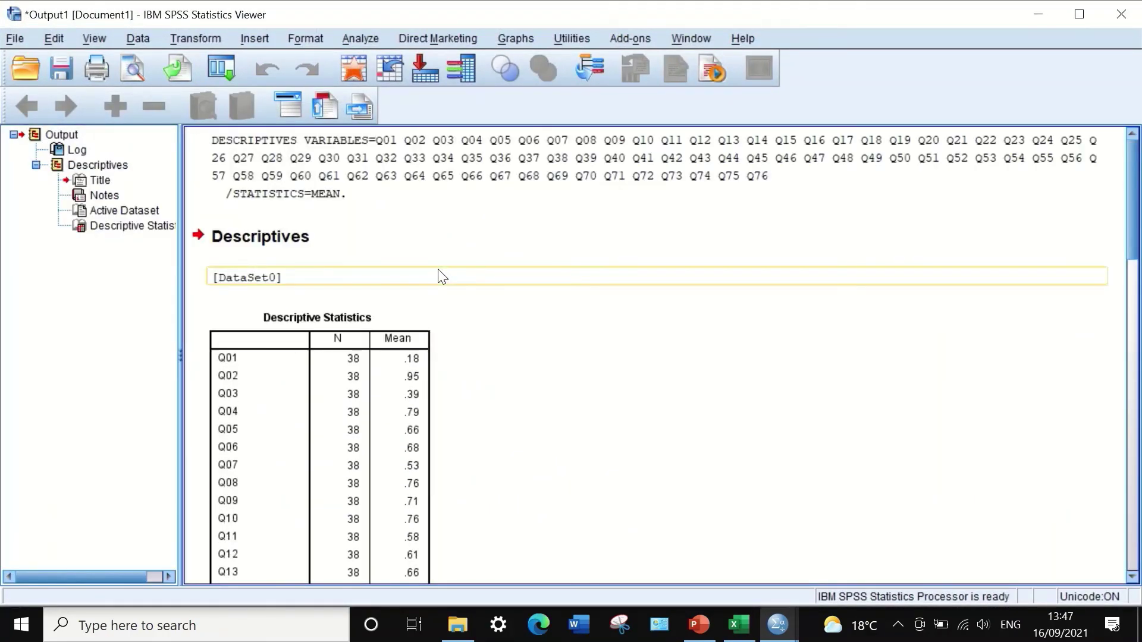
Examine the mean of each question from Q01 to Q76 in the Descriptive Statistics table.
scroll(489, 369, down, 3)
scroll(490, 369, up, 3)
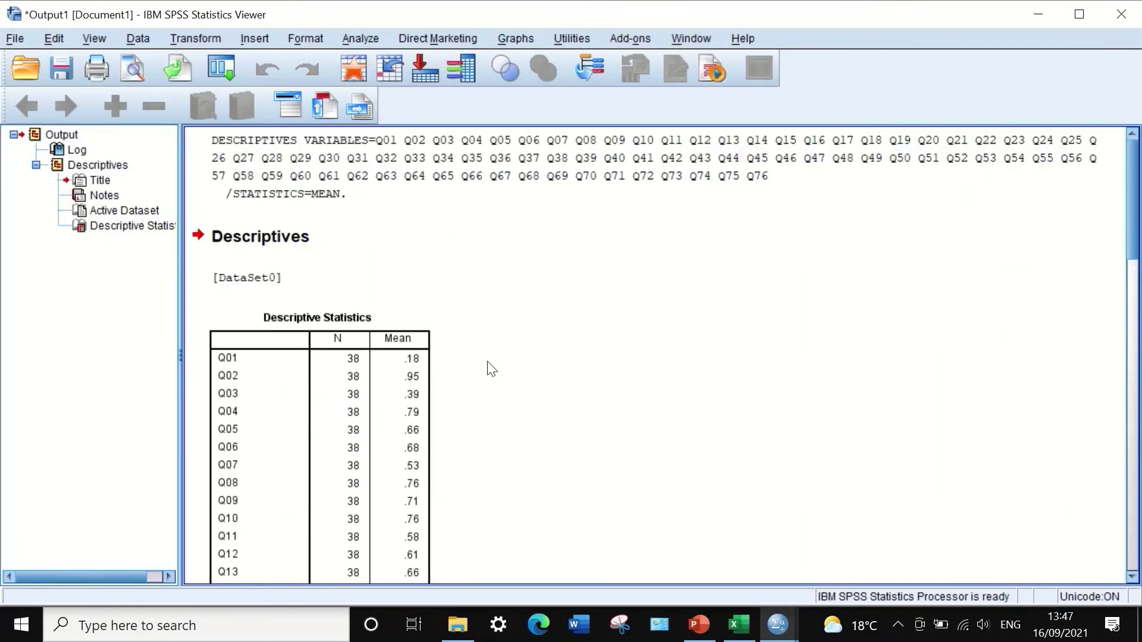
scroll(483, 356, down, 6)
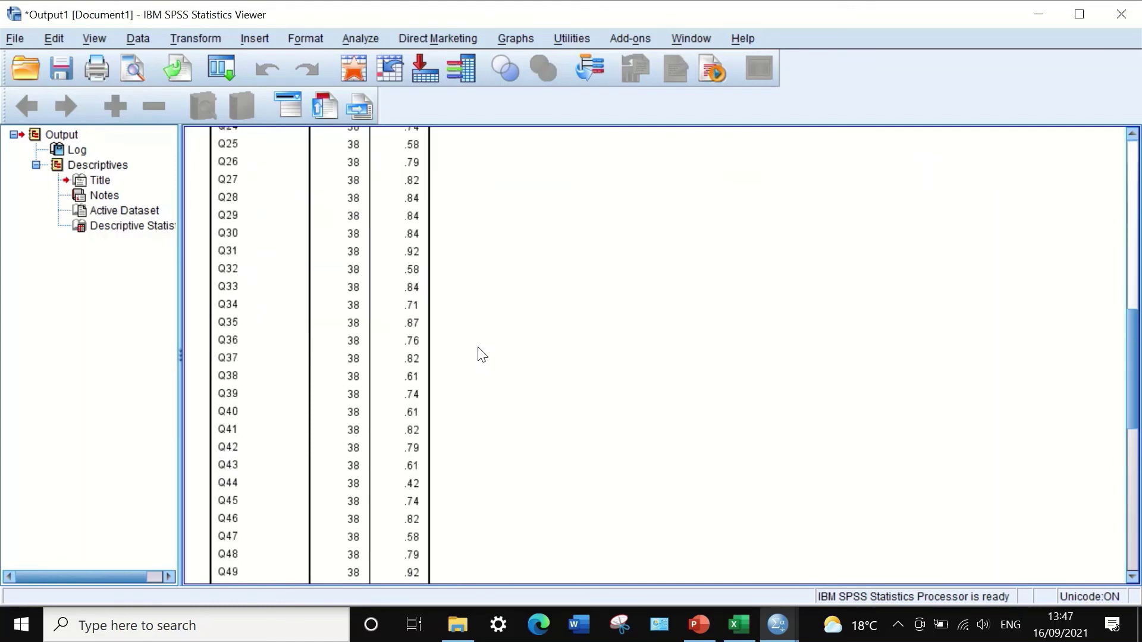
scroll(258, 311, up, 6)
scroll(256, 298, down, 12)
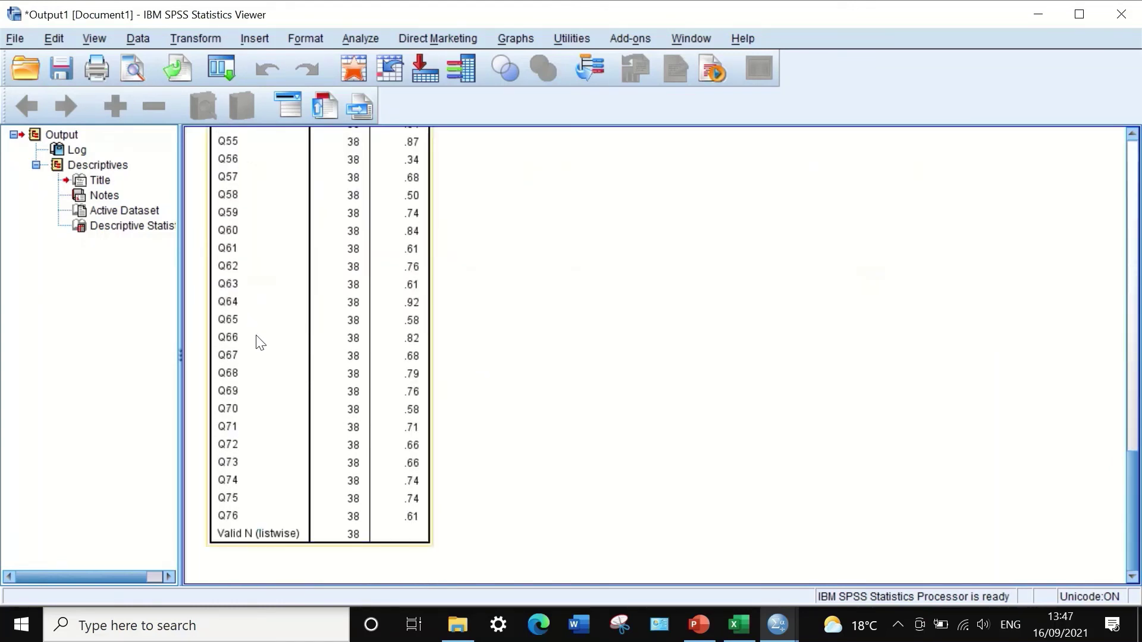
scroll(275, 355, up, 12)
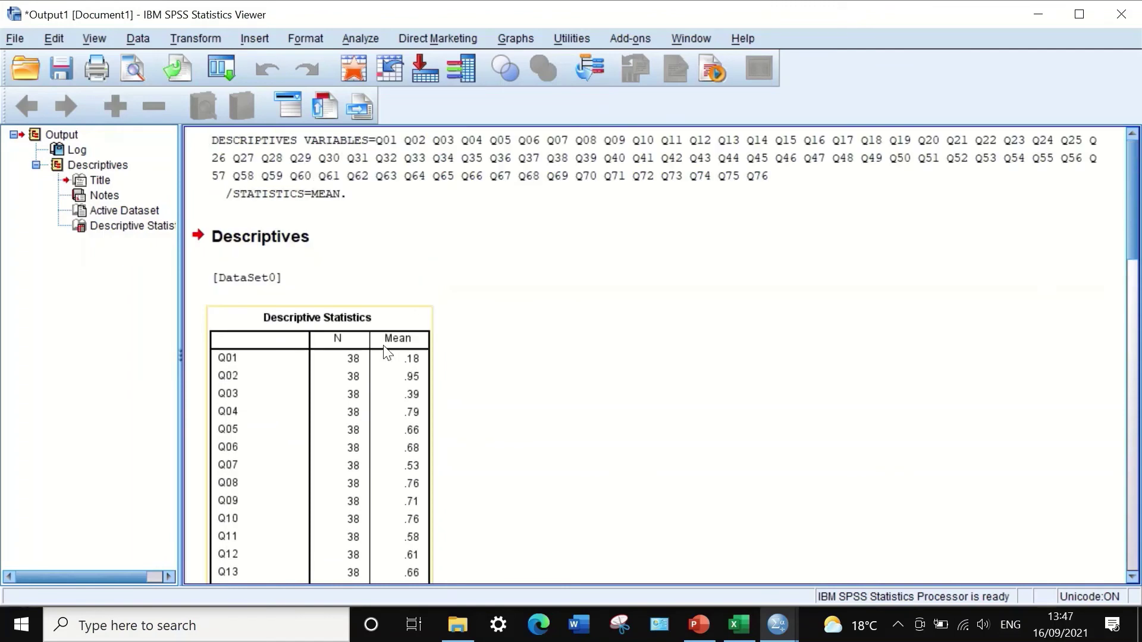
scroll(466, 359, down, 2)
scroll(466, 359, up, 2)
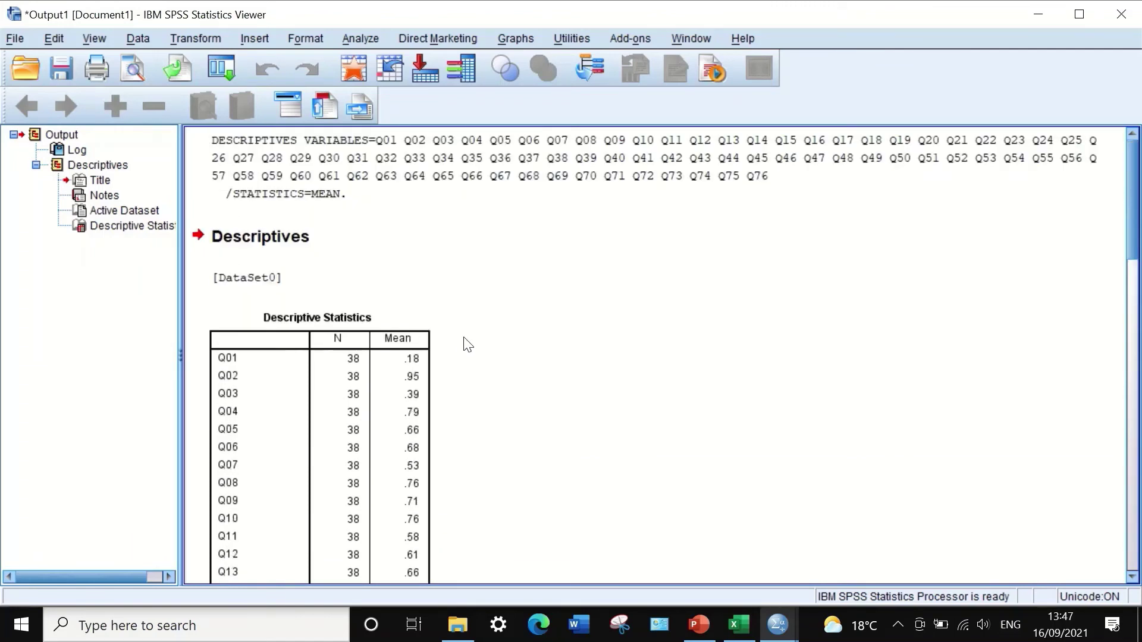
scroll(468, 345, down, 2)
scroll(416, 336, up, 2)
click(432, 394)
click(446, 390)
scroll(456, 387, down, 2)
scroll(455, 384, up, 2)
click(398, 337)
scroll(528, 400, down, 3)
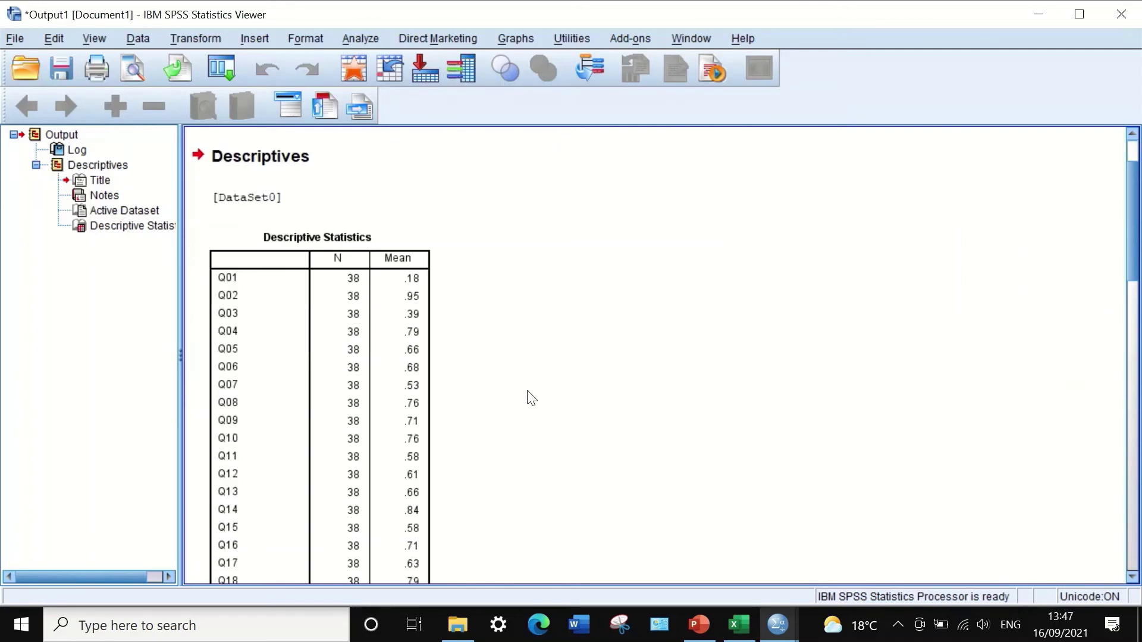
Select the Descriptive Statistics table and compare the question means in it once more, from Q01 down to the Q50s.
scroll(531, 398, up, 3)
scroll(531, 398, down, 6)
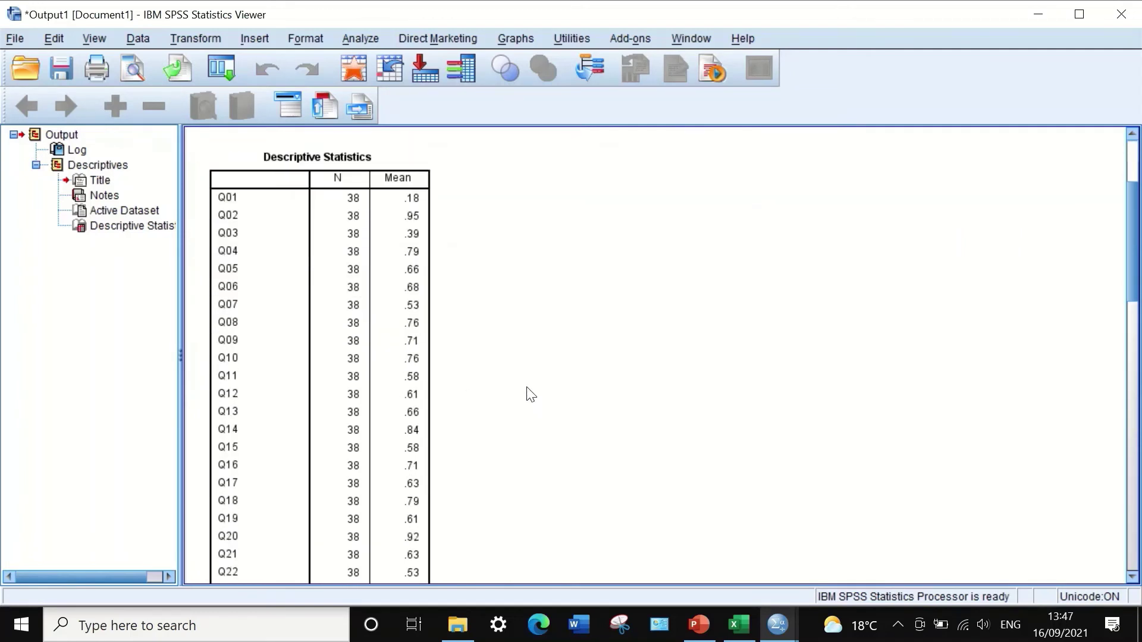
scroll(533, 385, up, 6)
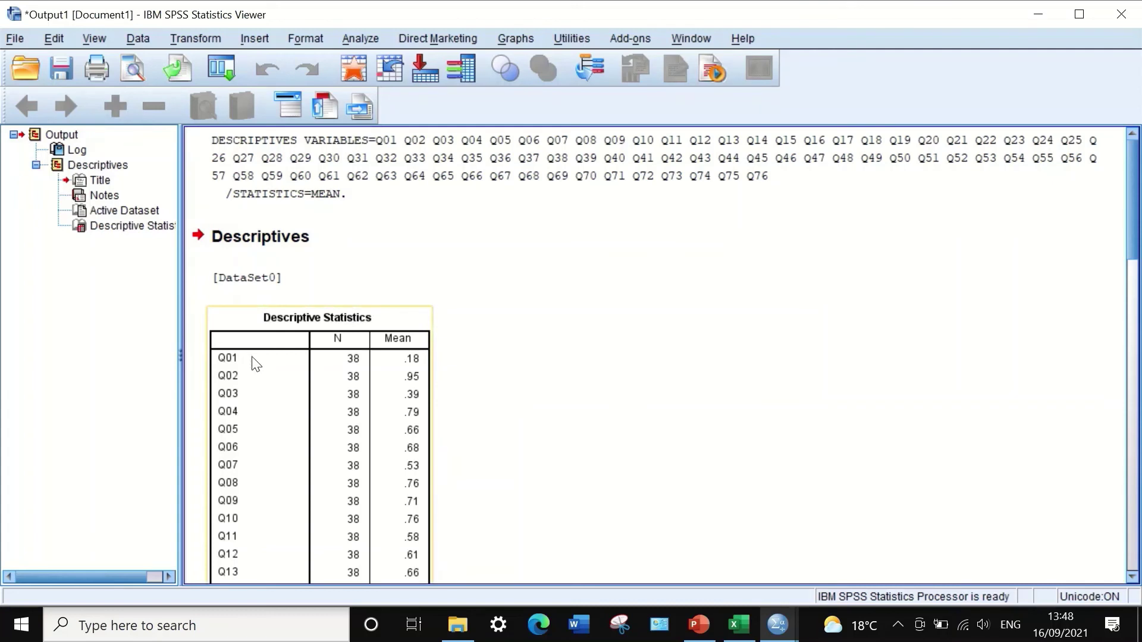
scroll(255, 362, down, 3)
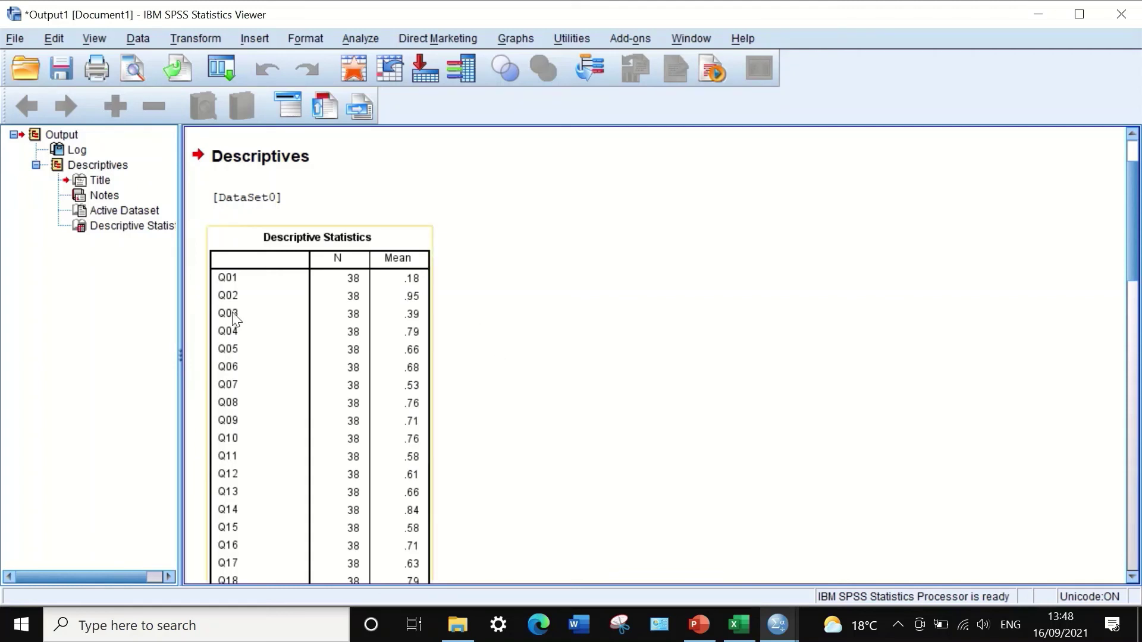
click(257, 322)
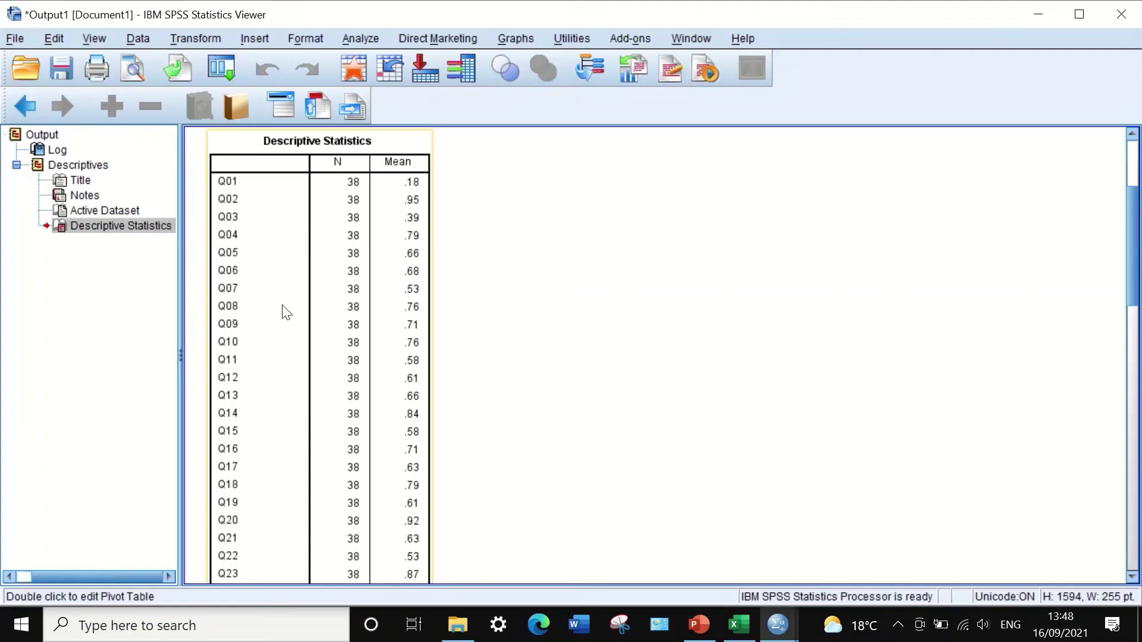
click(414, 250)
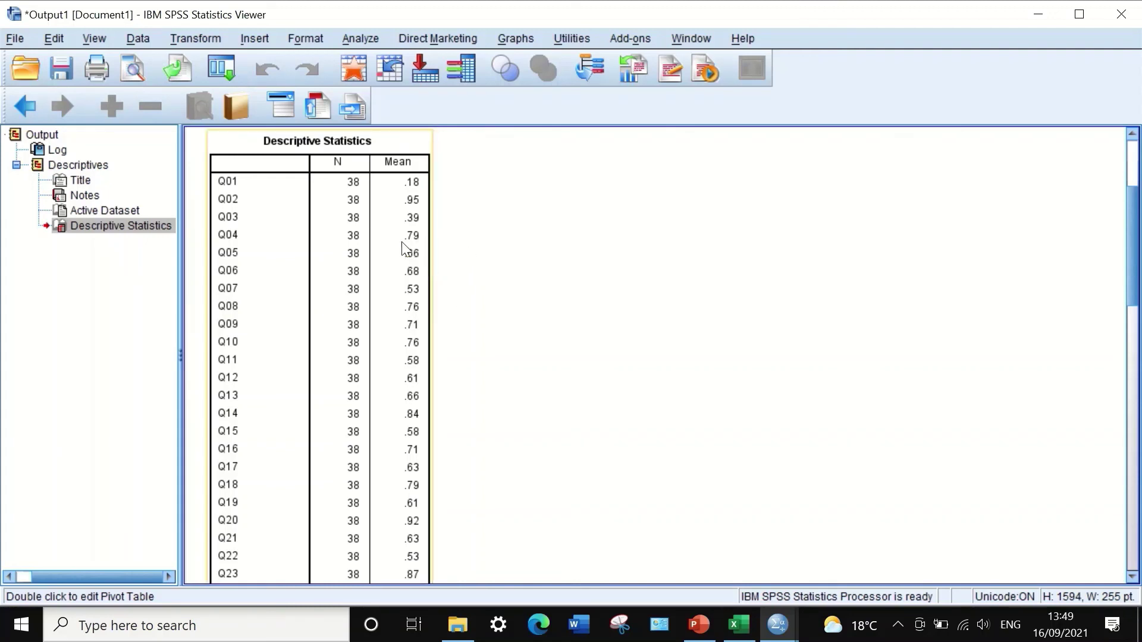
scroll(421, 304, down, 5)
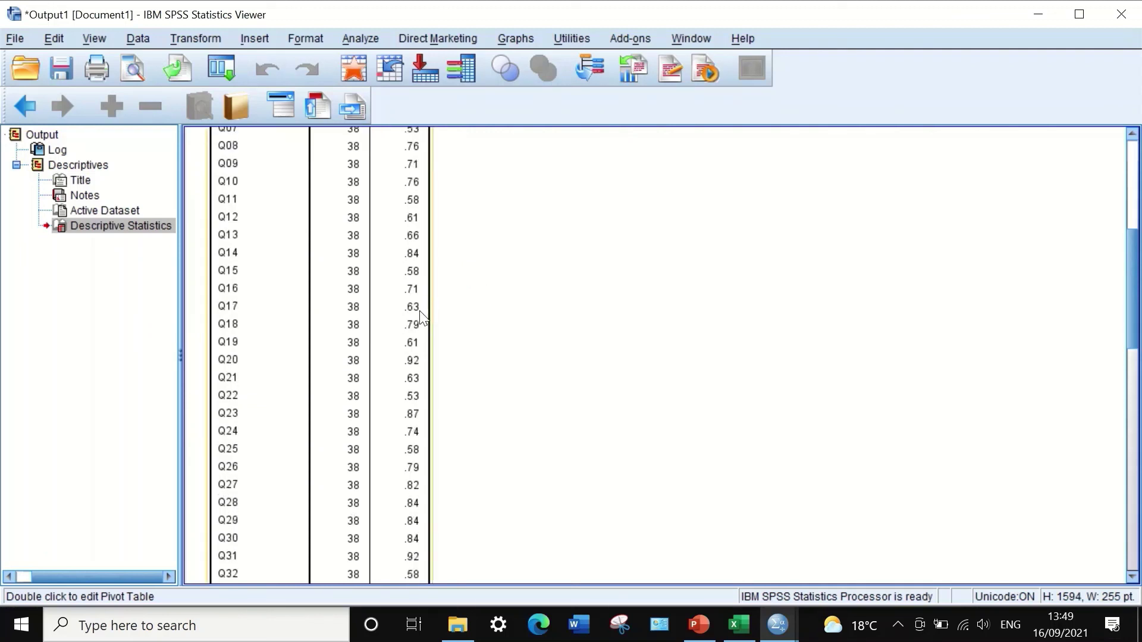
scroll(397, 231, down, 2)
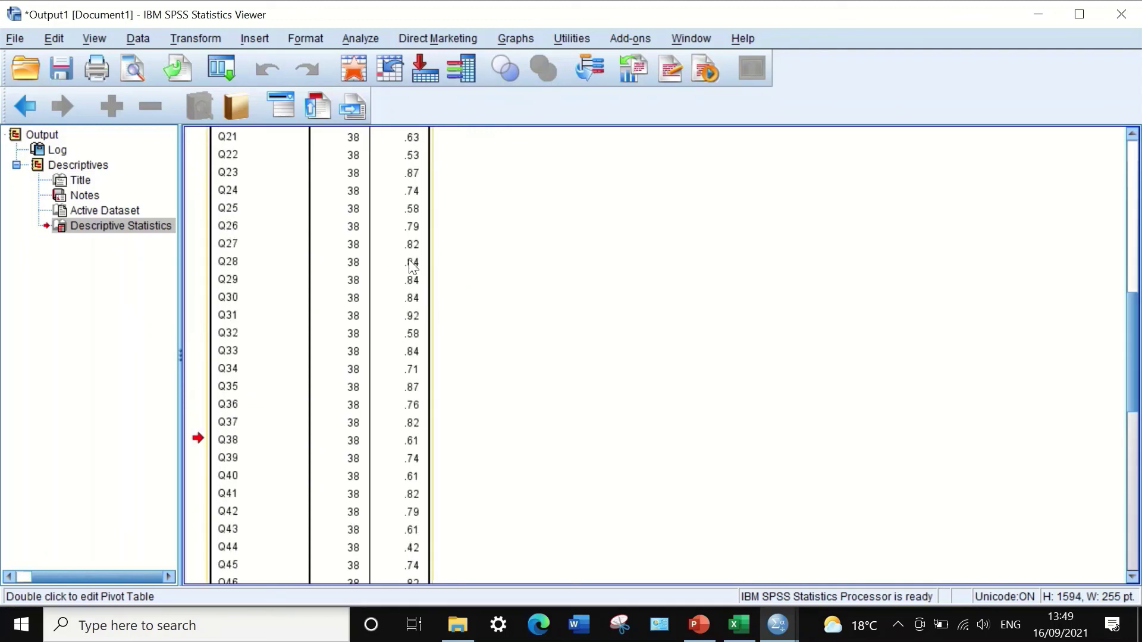
scroll(413, 255, up, 3)
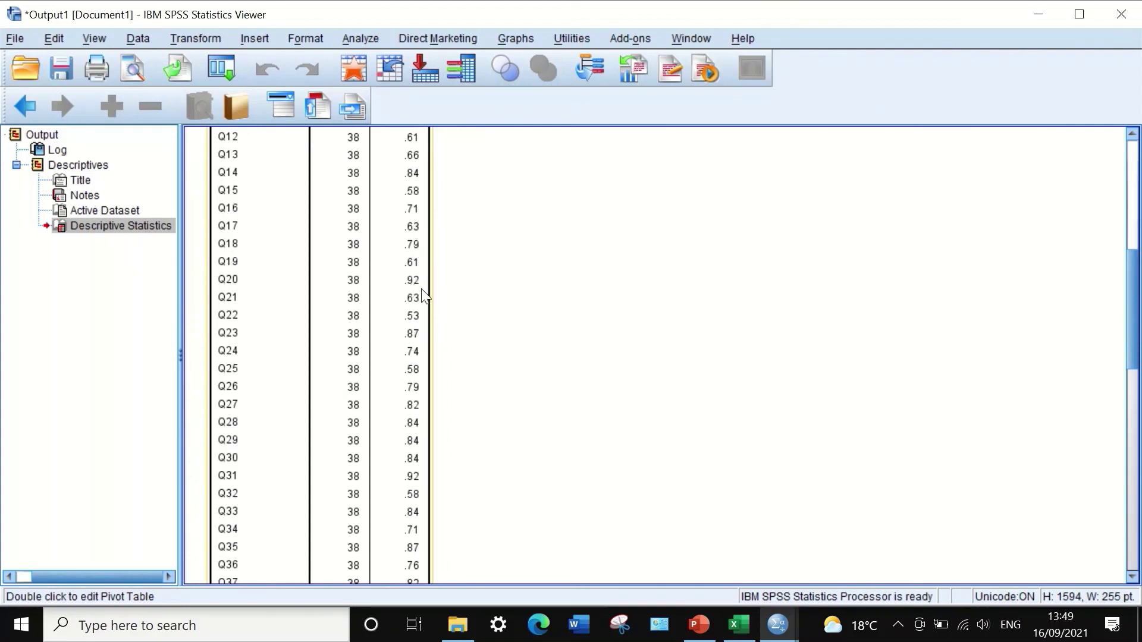
scroll(420, 291, down, 3)
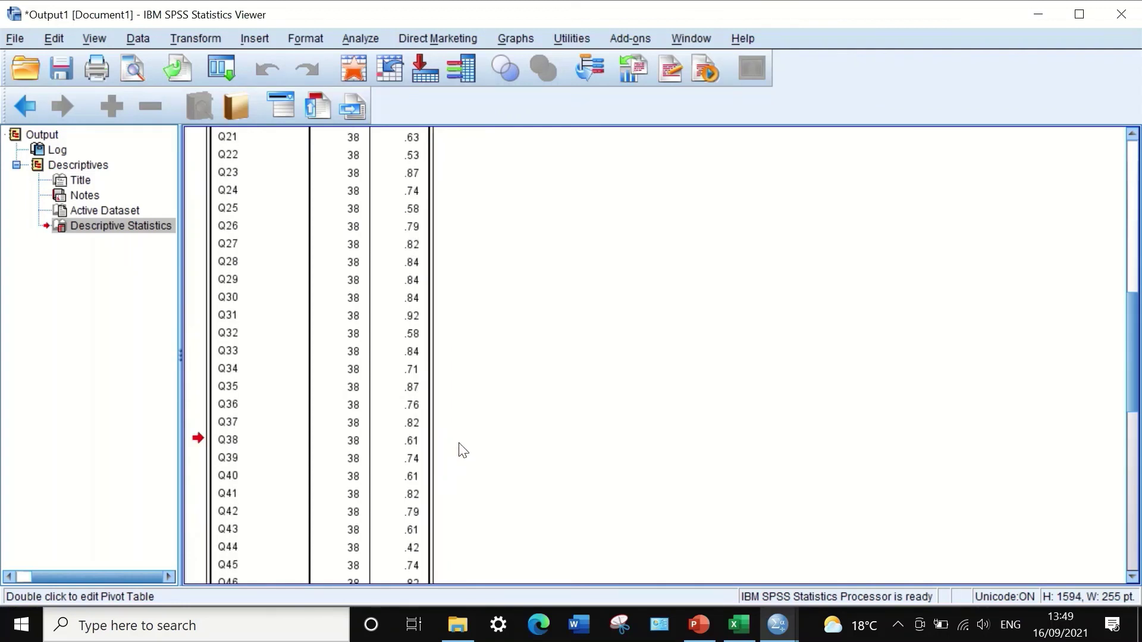
scroll(426, 453, down, 3)
scroll(423, 453, down, 2)
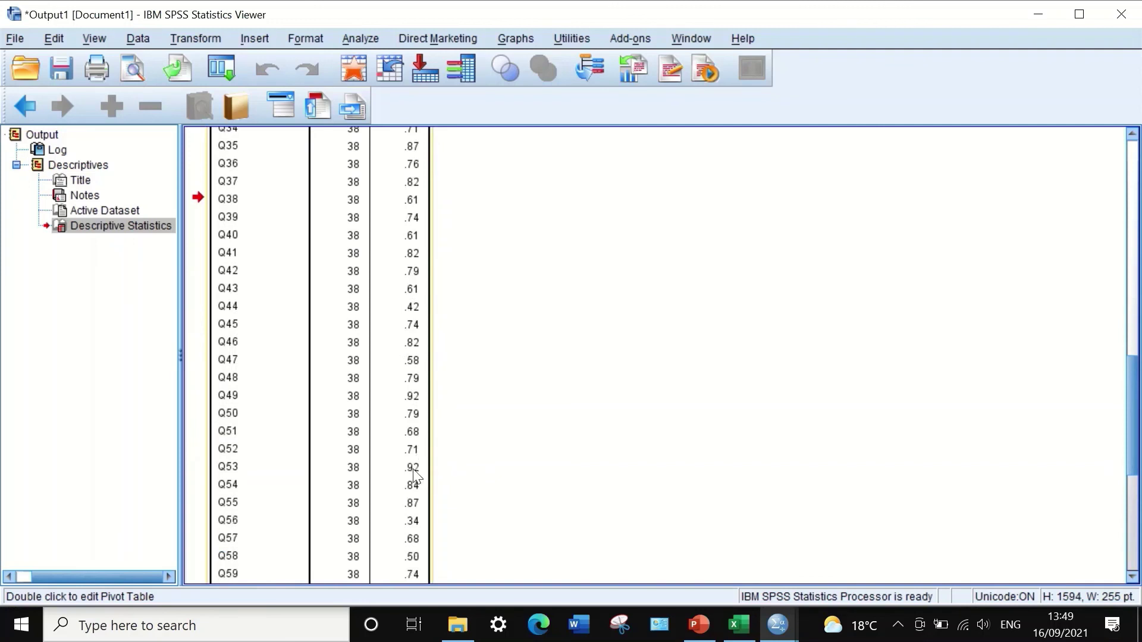
scroll(353, 366, up, 4)
scroll(382, 375, up, 9)
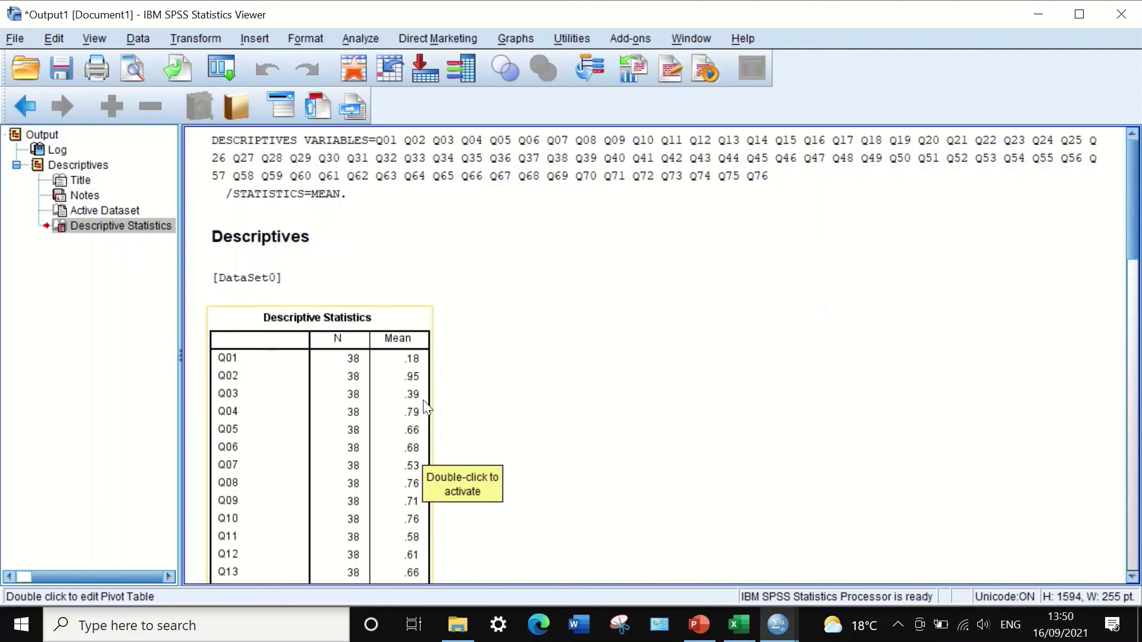
scroll(466, 384, down, 3)
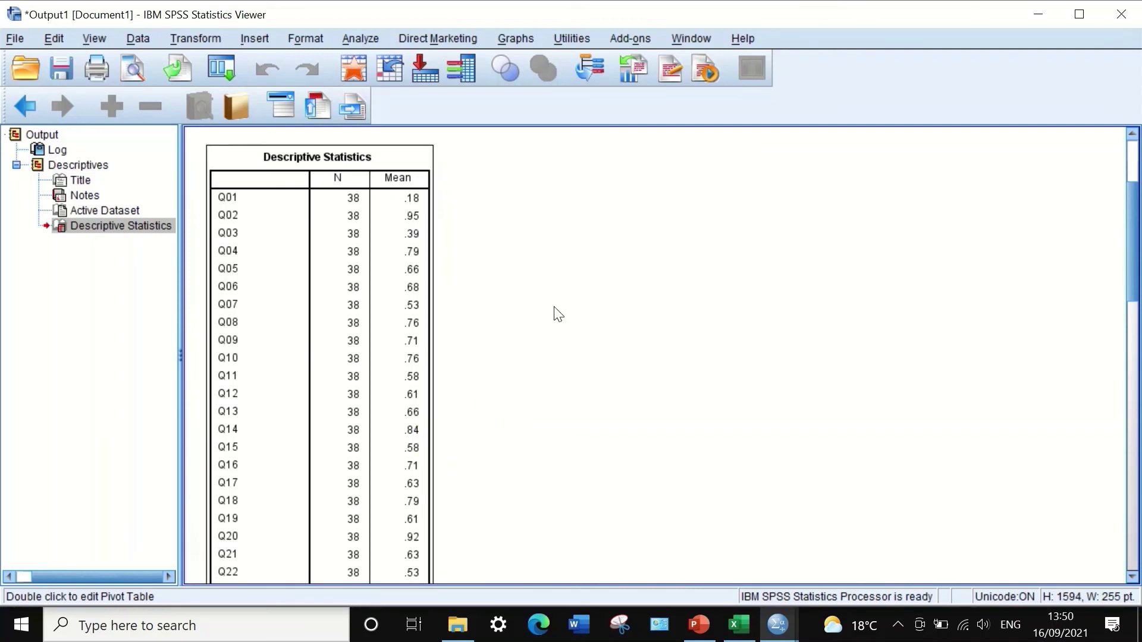
scroll(554, 319, down, 3)
scroll(553, 331, up, 5)
scroll(554, 342, down, 3)
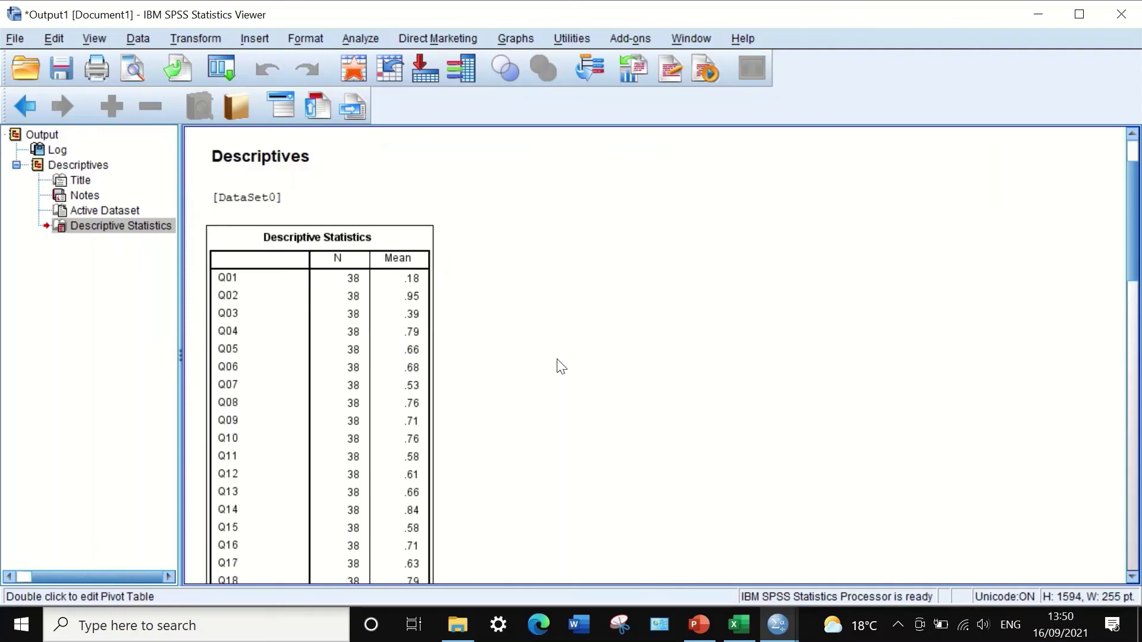
scroll(595, 503, down, 14)
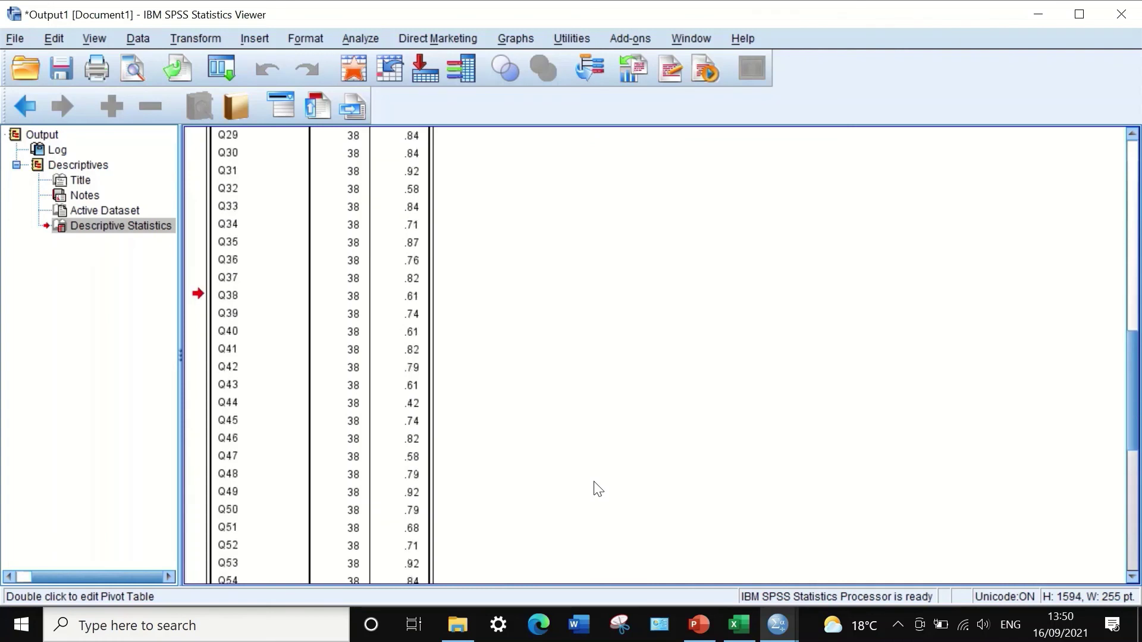
scroll(590, 478, up, 15)
scroll(590, 479, down, 3)
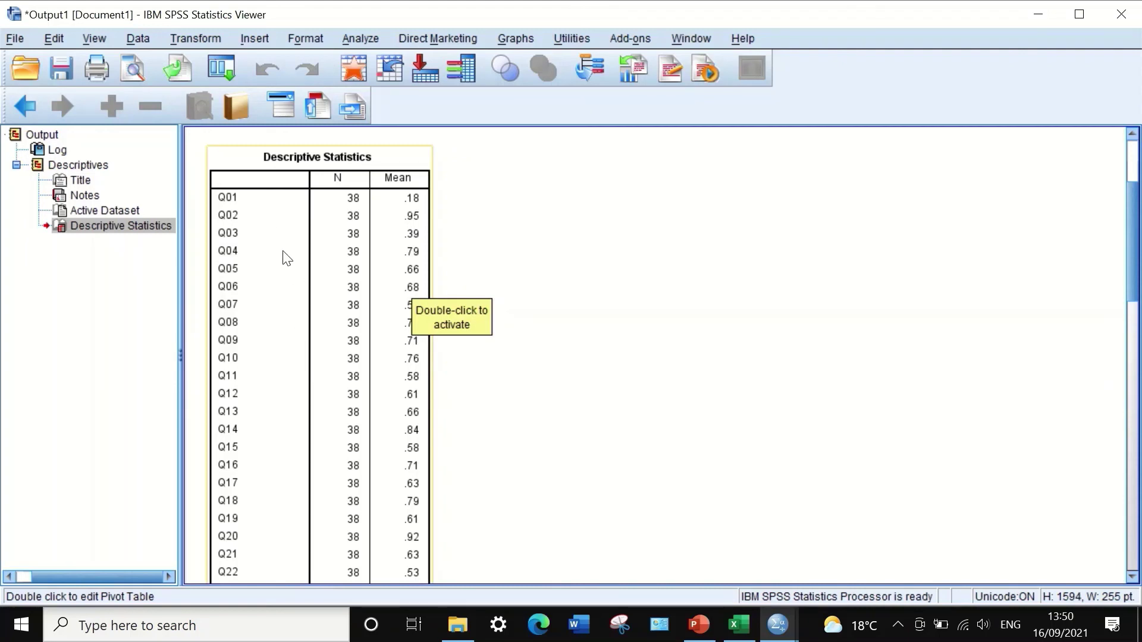
scroll(265, 261, down, 1)
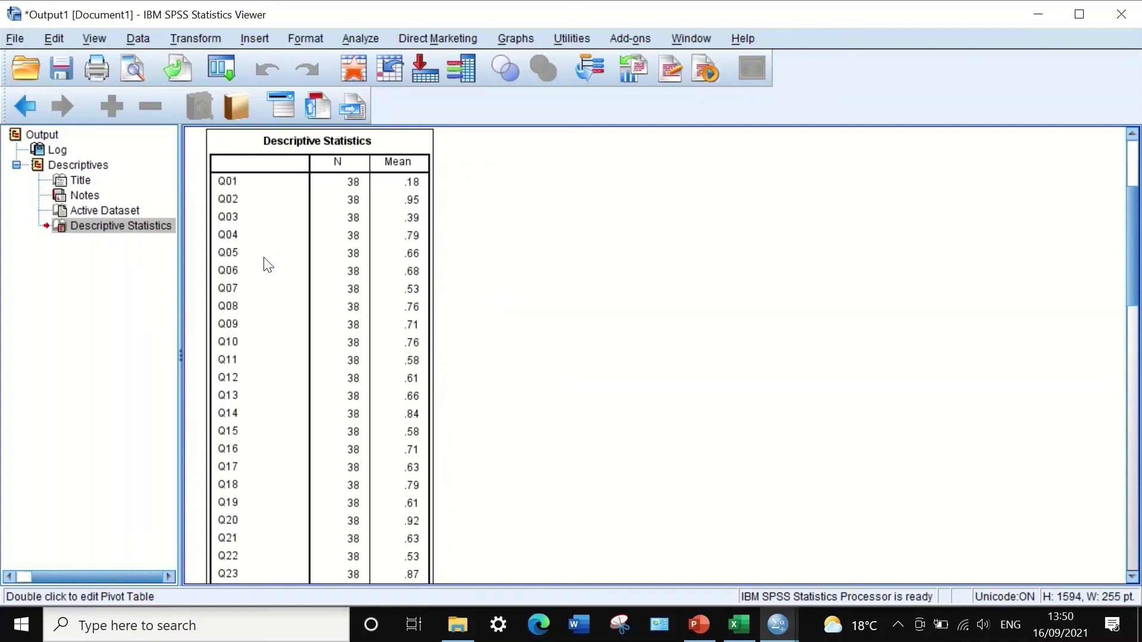
Start an export of the selected Descriptive Statistics table with Excel 2007 and Higher (*.xlsx) as the document type.
right_click(212, 268)
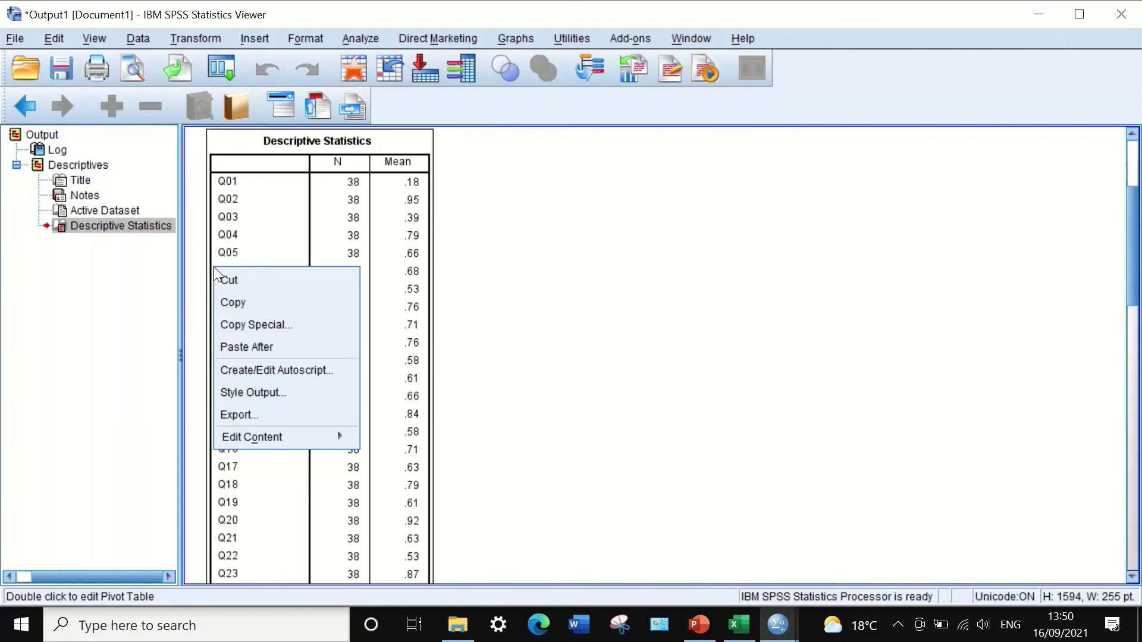
click(263, 416)
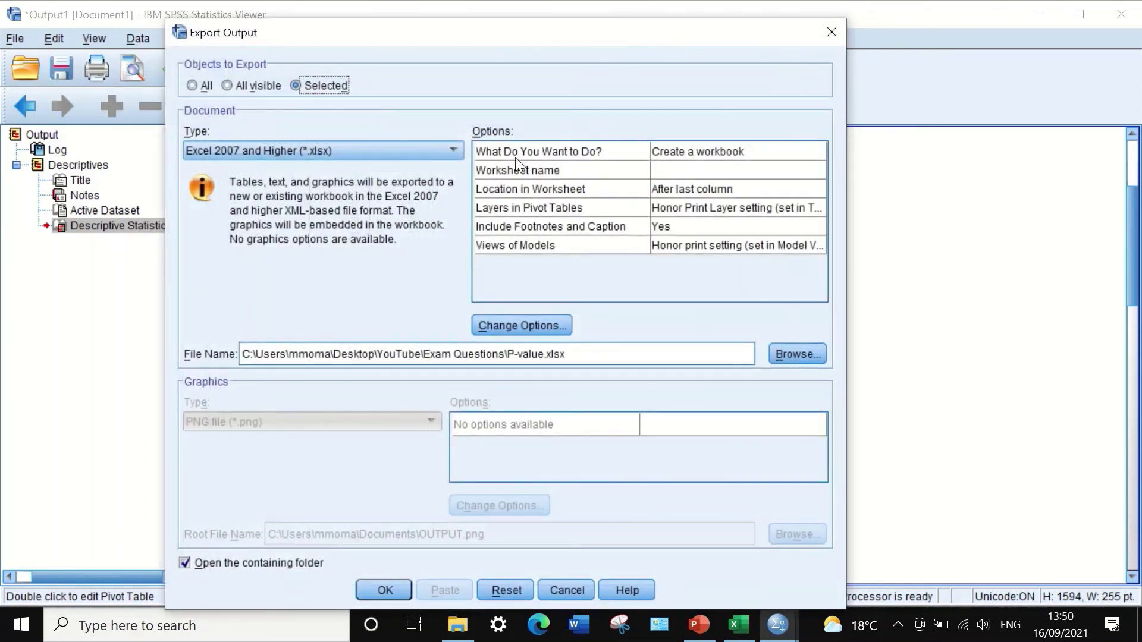
click(386, 150)
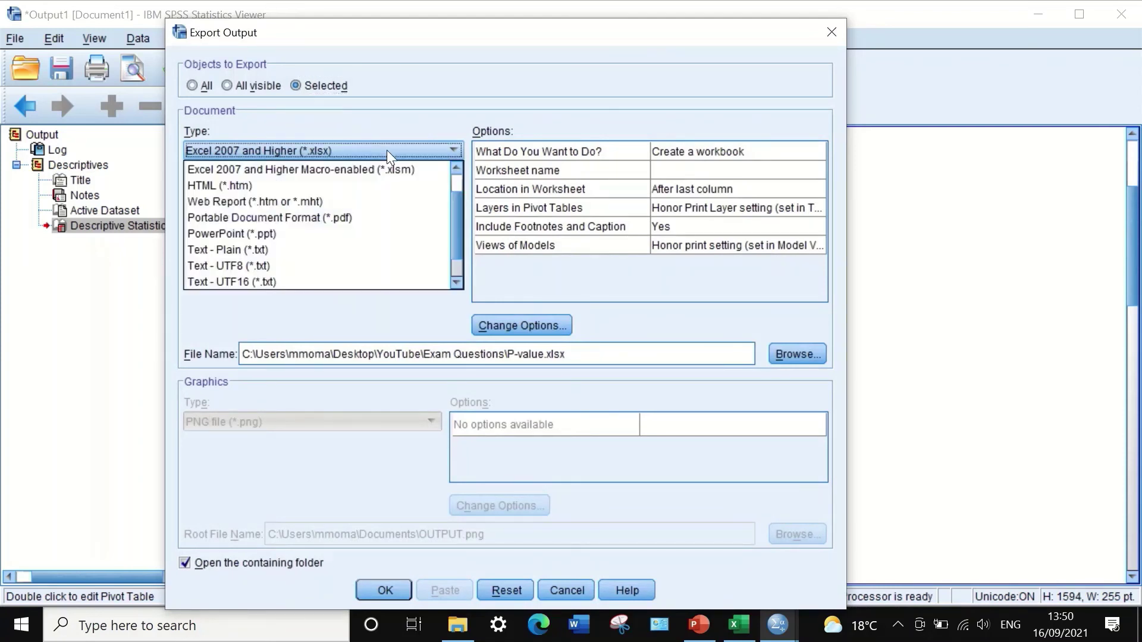
scroll(329, 196, up, 1)
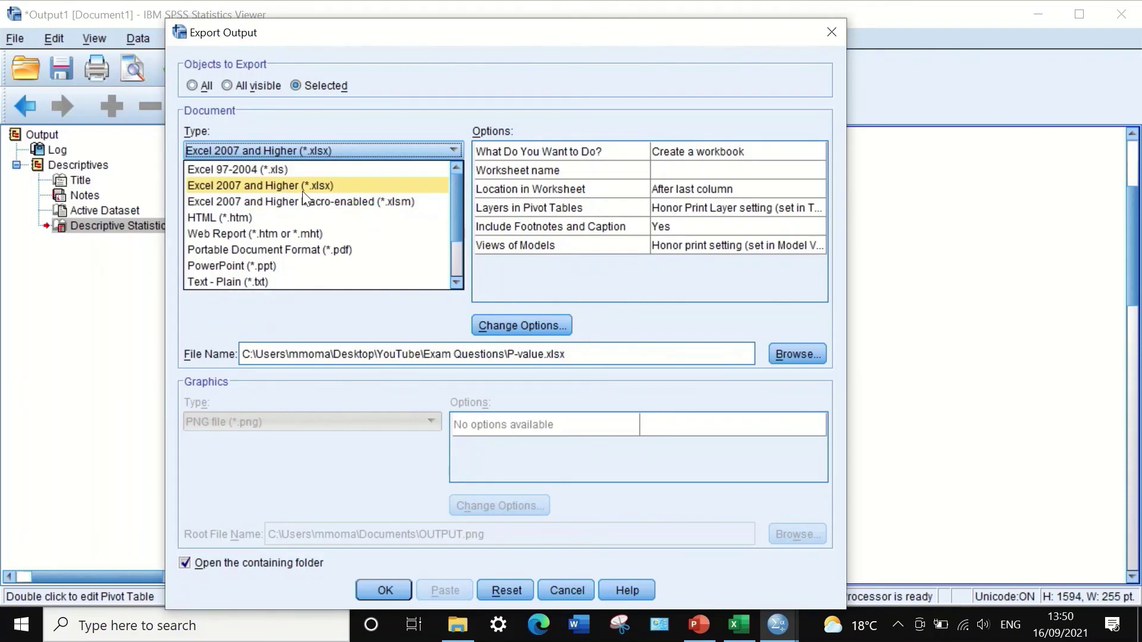
click(302, 186)
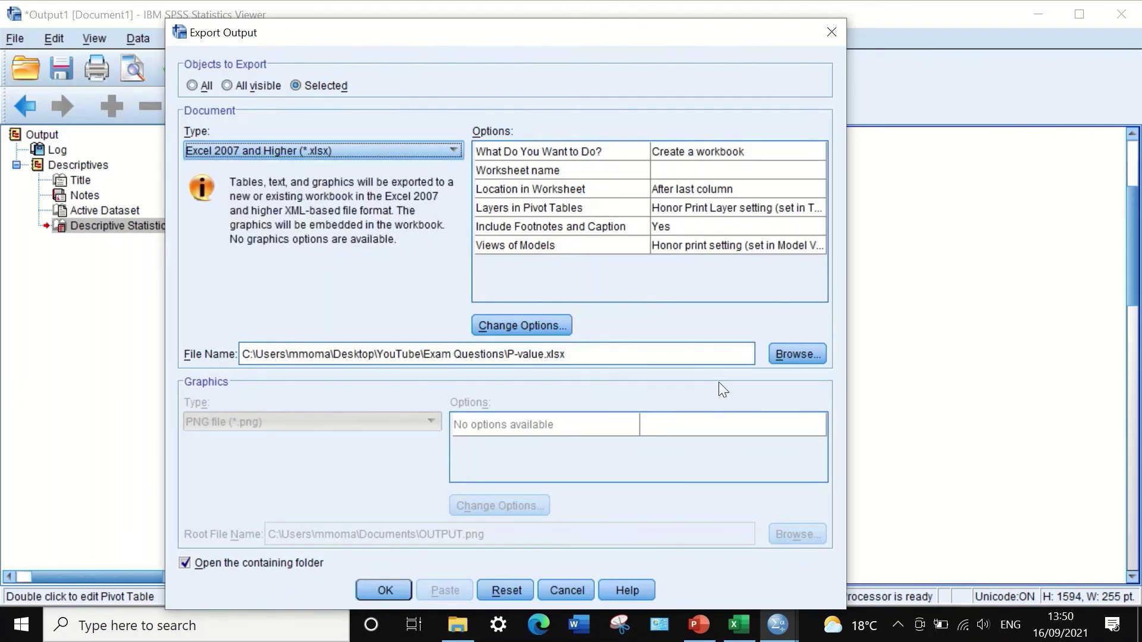
Browse for the export location and open the Exam Questions folder inside the YouTube folder on the Desktop.
click(773, 356)
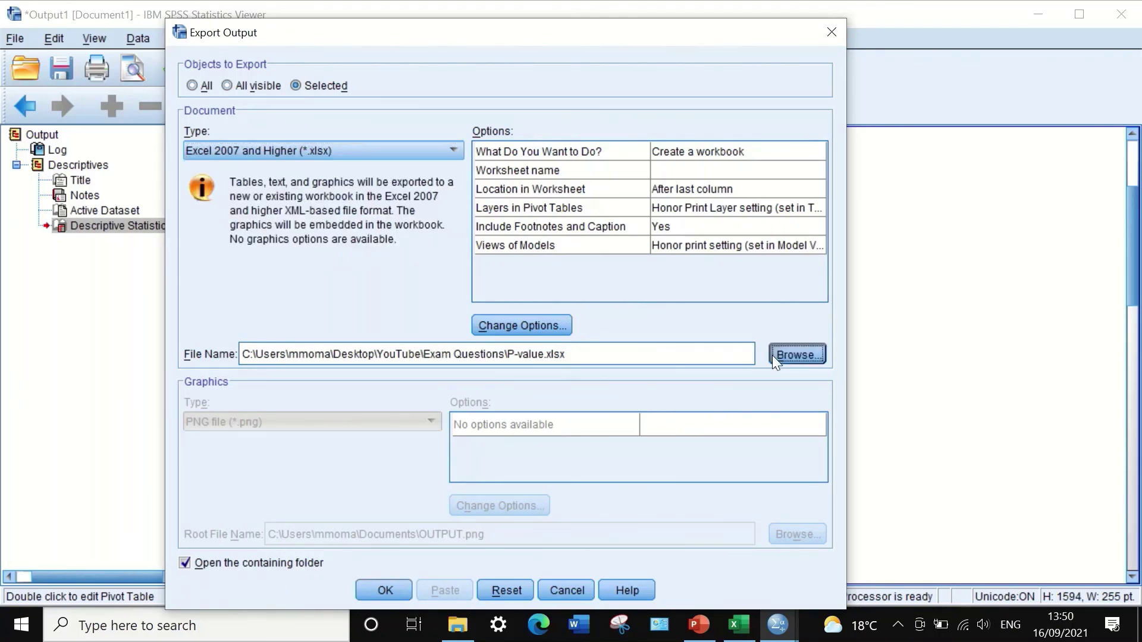
click(422, 136)
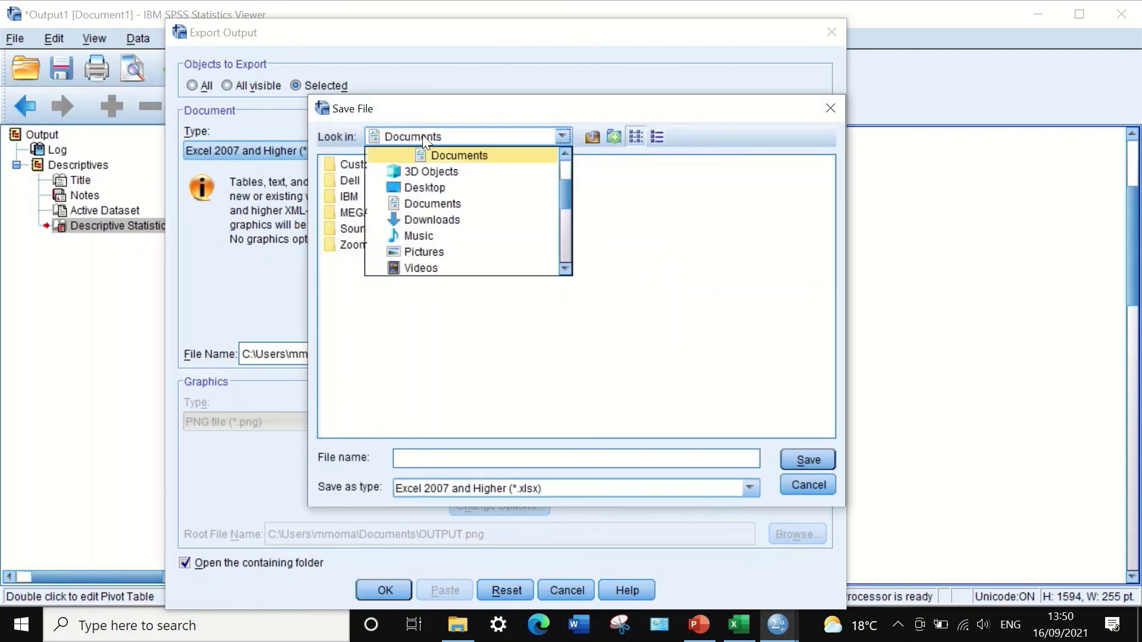
click(424, 188)
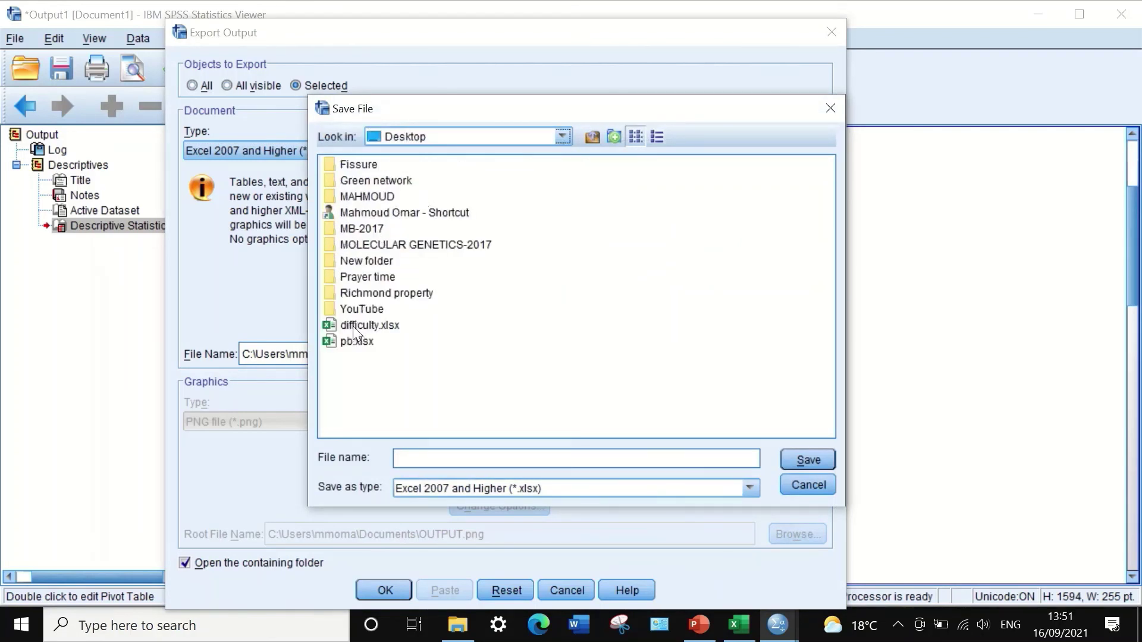
click(349, 308)
double_click(349, 308)
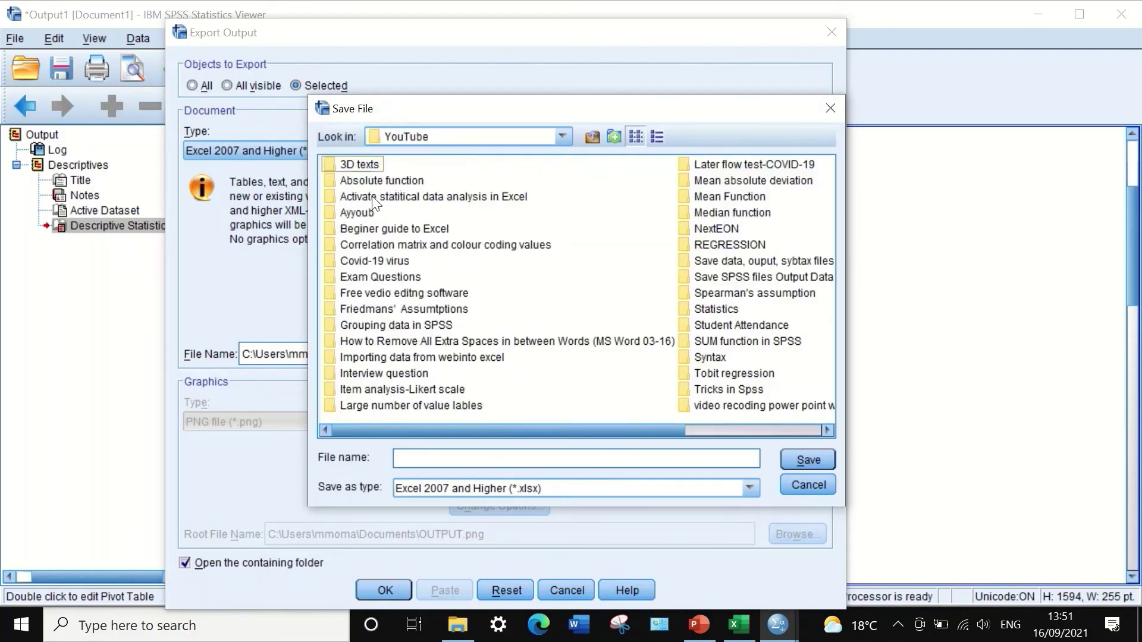
double_click(370, 275)
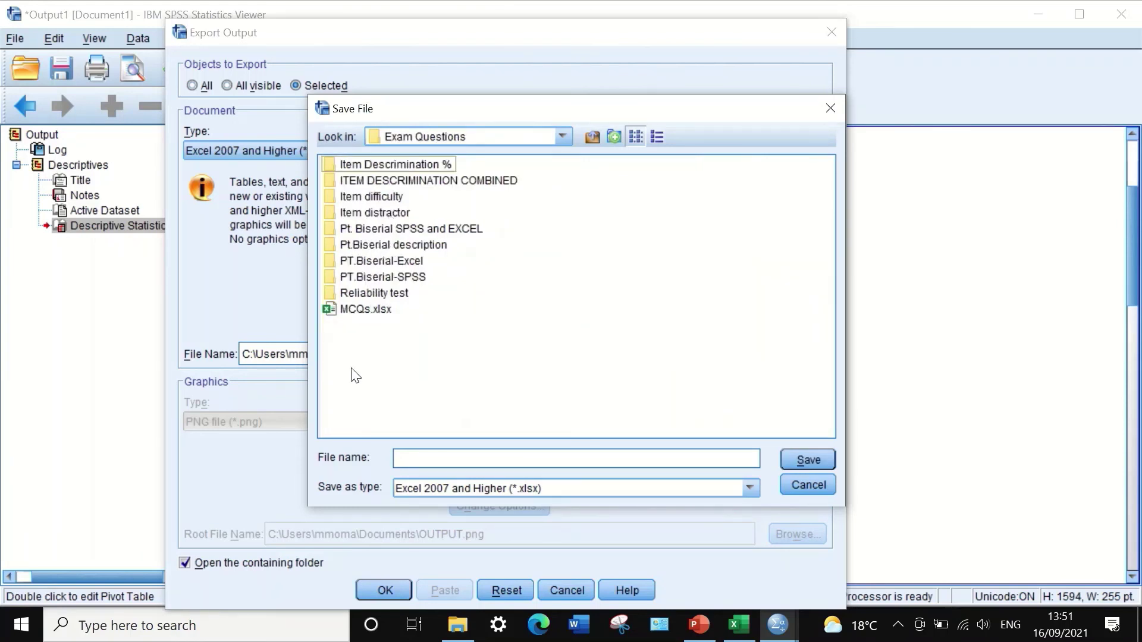
Name the export file Item difficulty, store it in the Item difficulty folder and run the export.
click(449, 465)
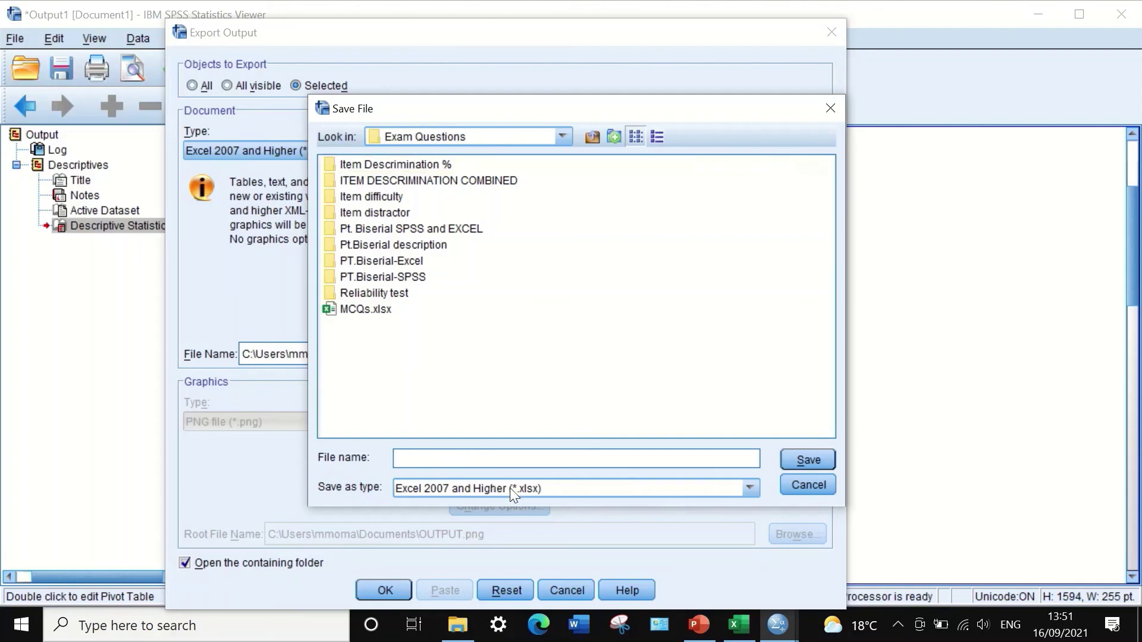
text(I)
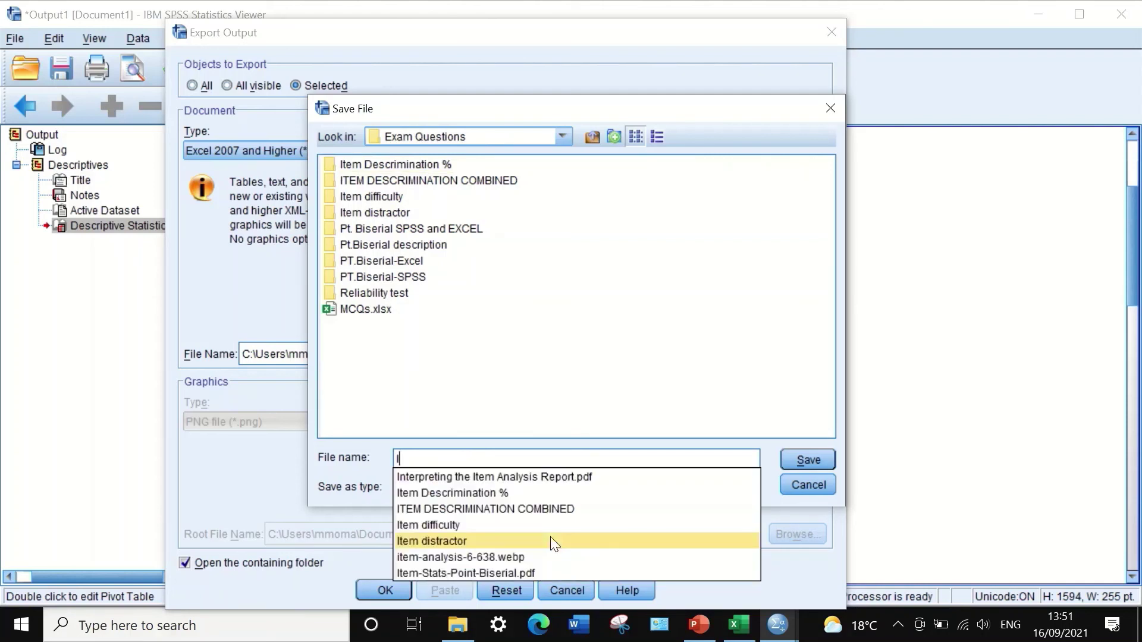
text(tem diff)
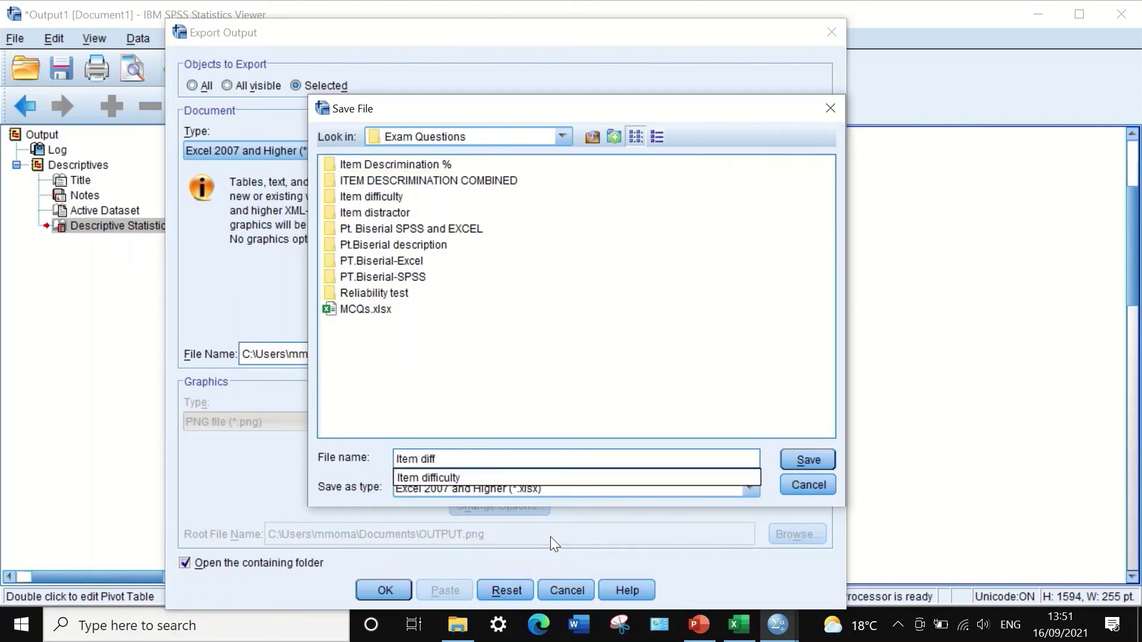
click(467, 478)
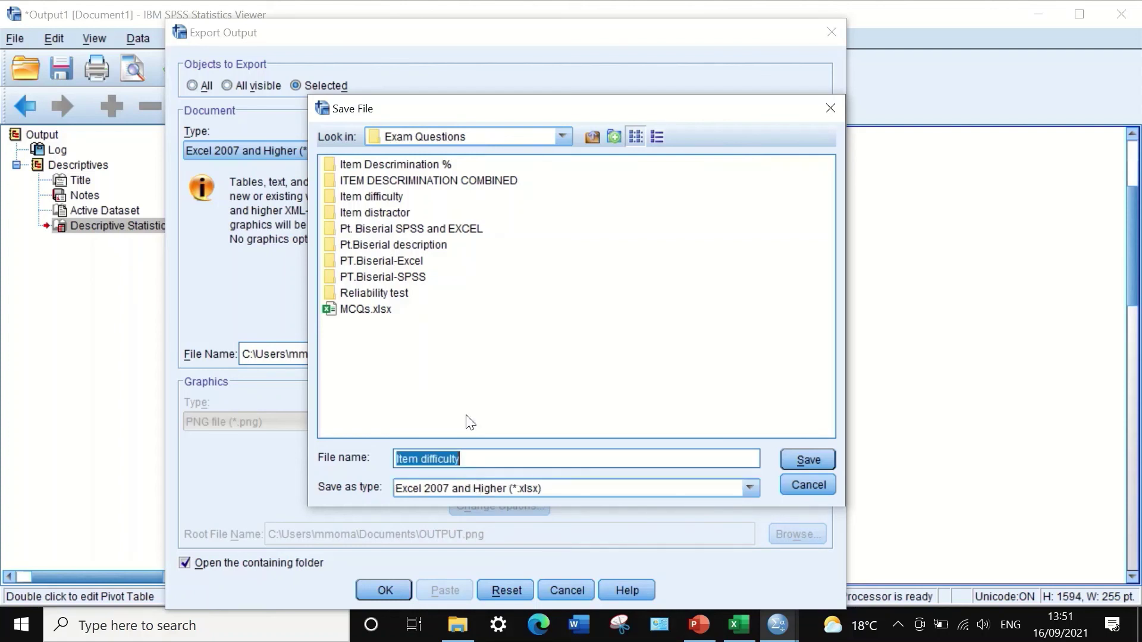
click(790, 458)
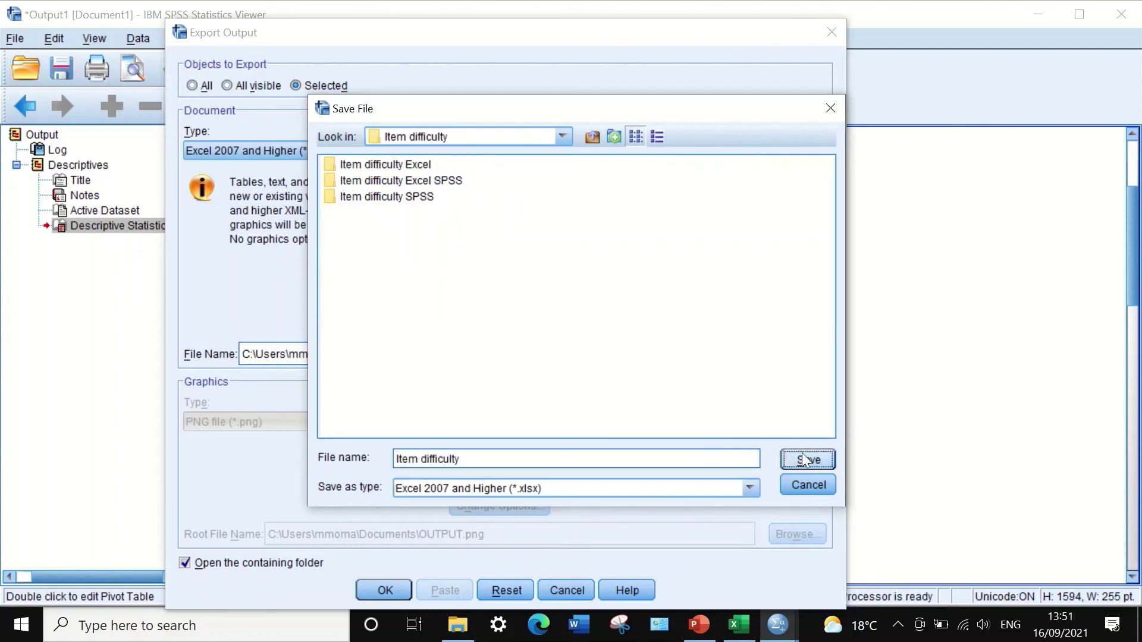
click(401, 235)
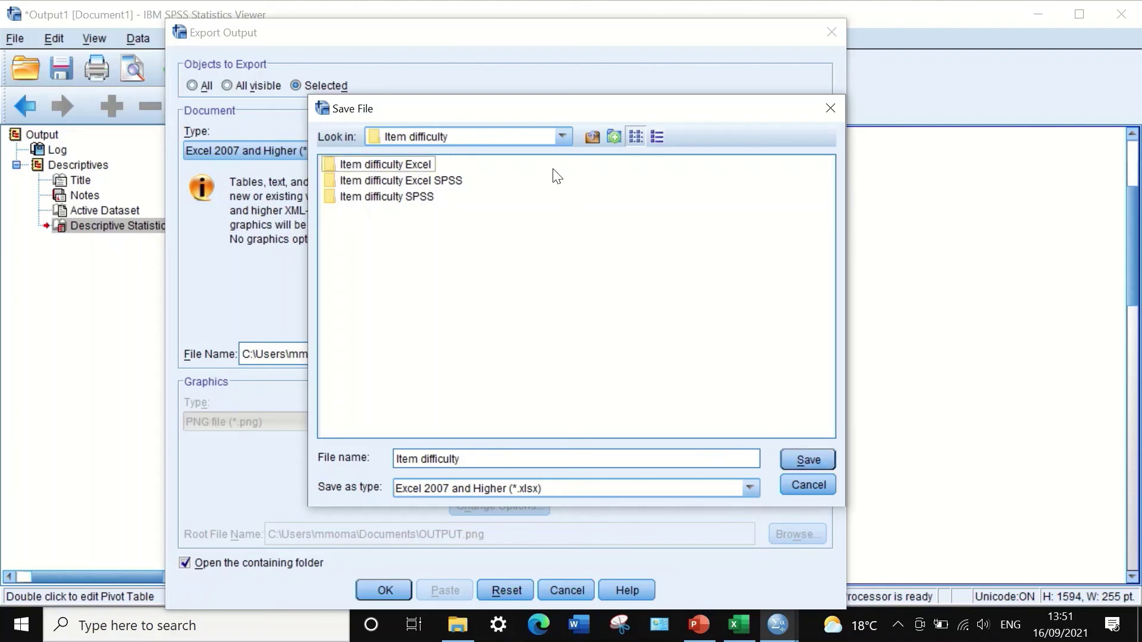
click(551, 137)
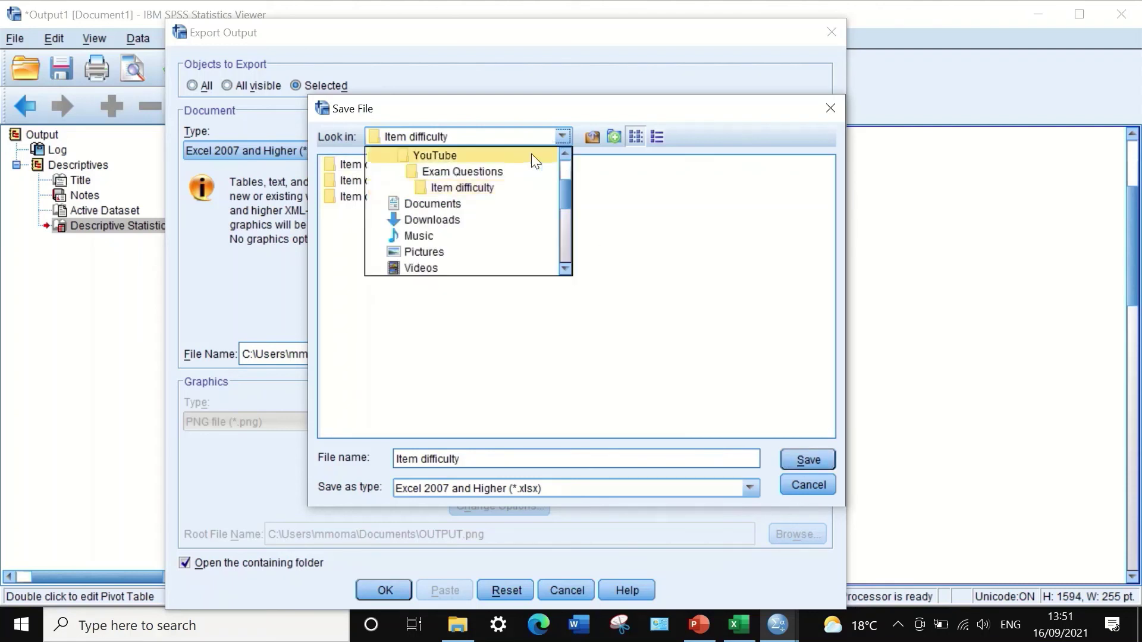
click(491, 190)
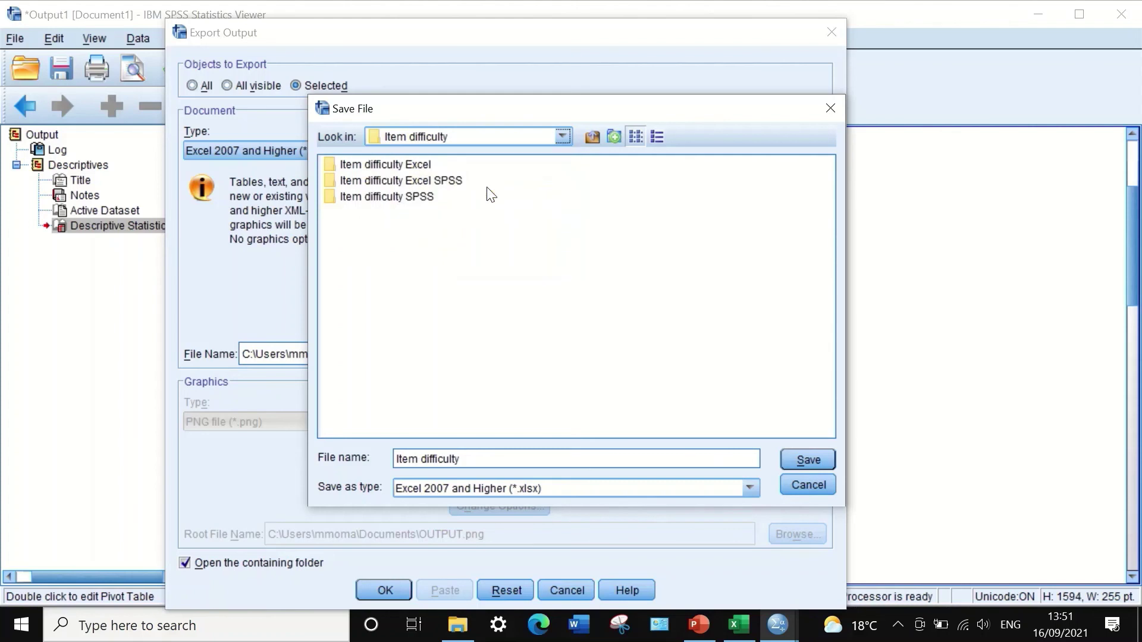
click(801, 459)
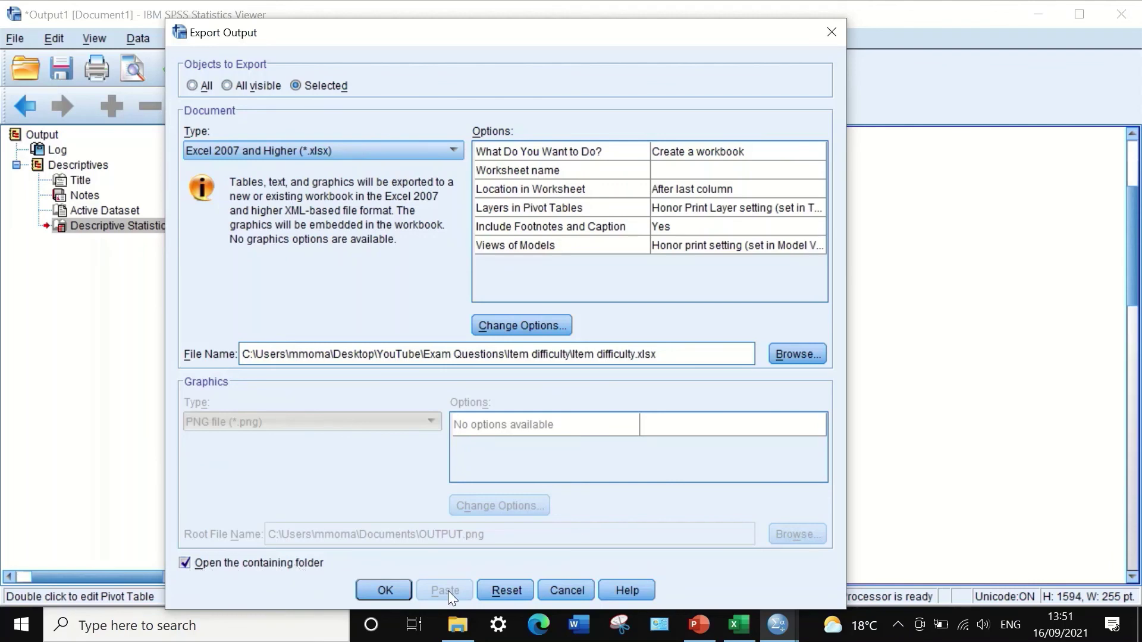
click(381, 589)
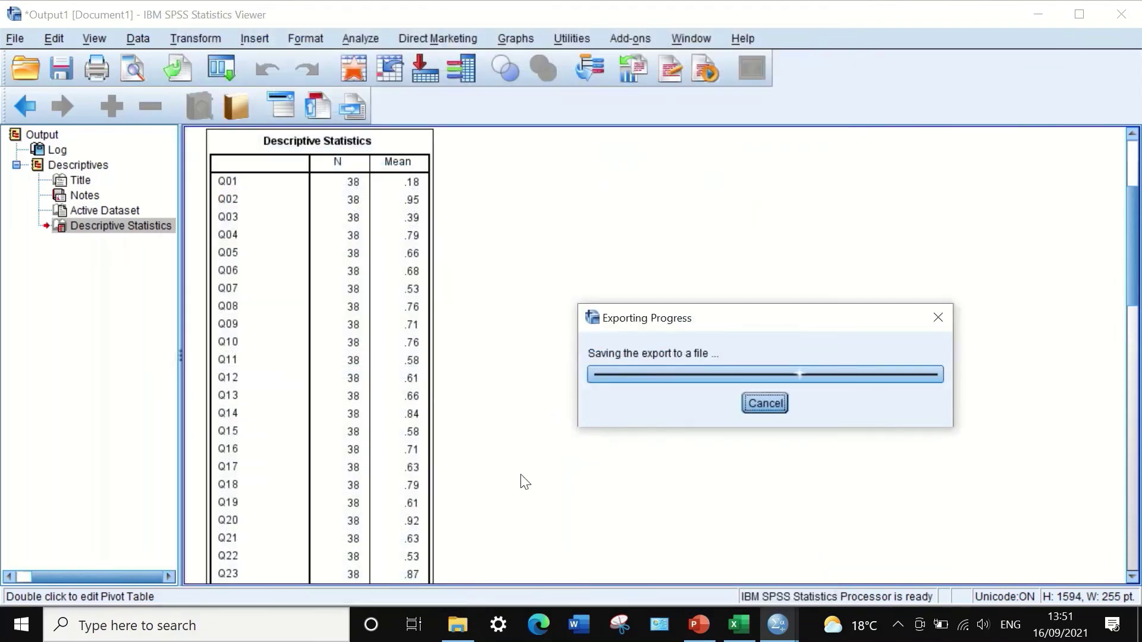